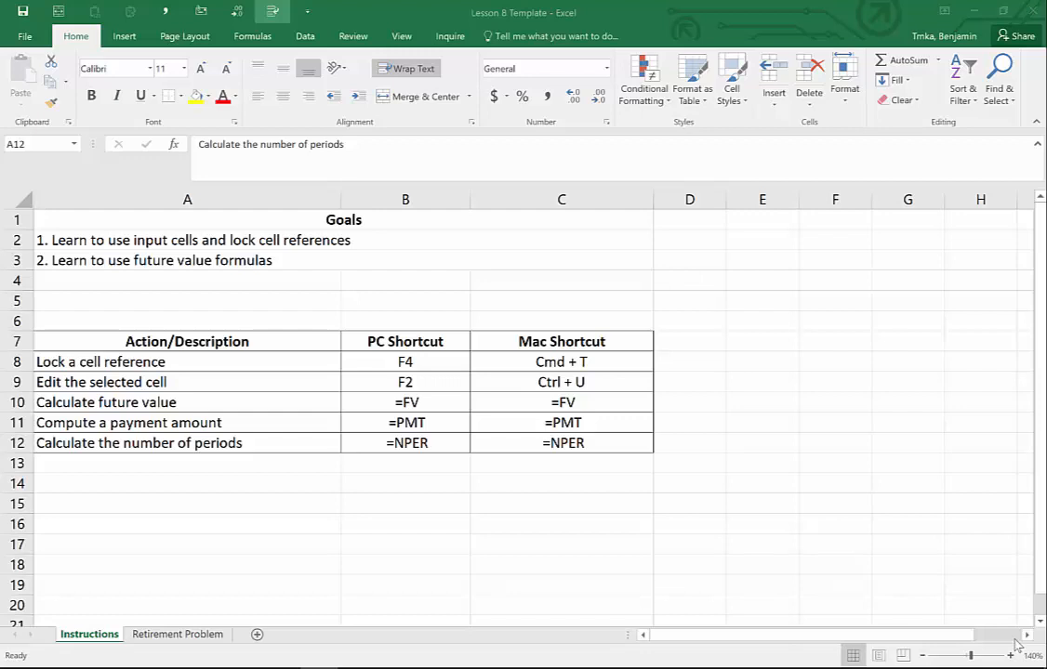
- Review the lesson goals and the list of actions with their shortcuts on the Instructions sheet
click(354, 242)
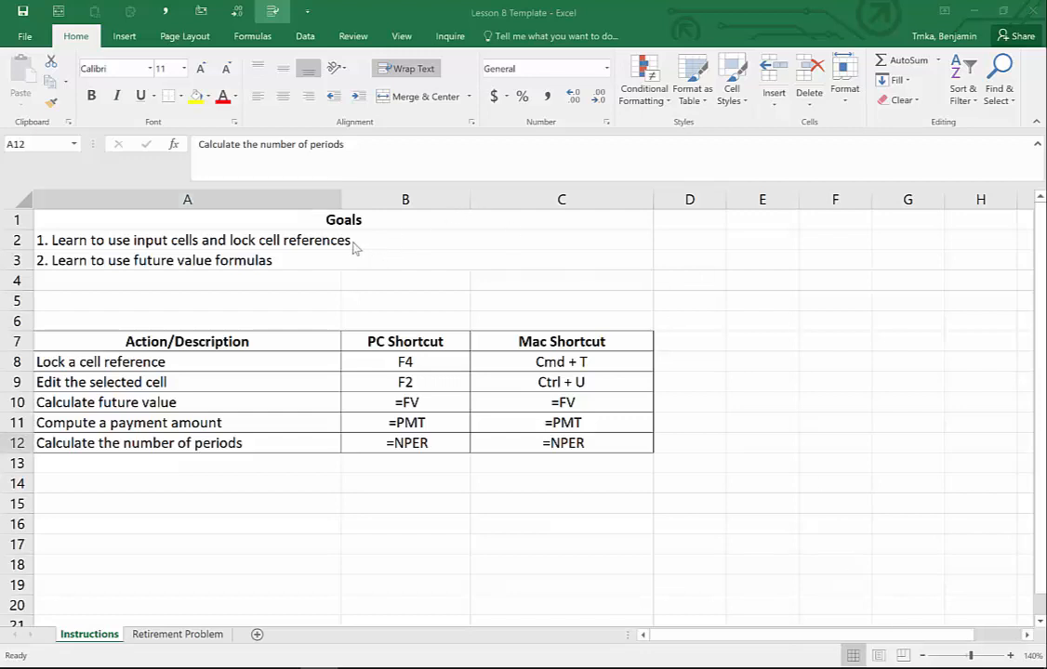
click(353, 244)
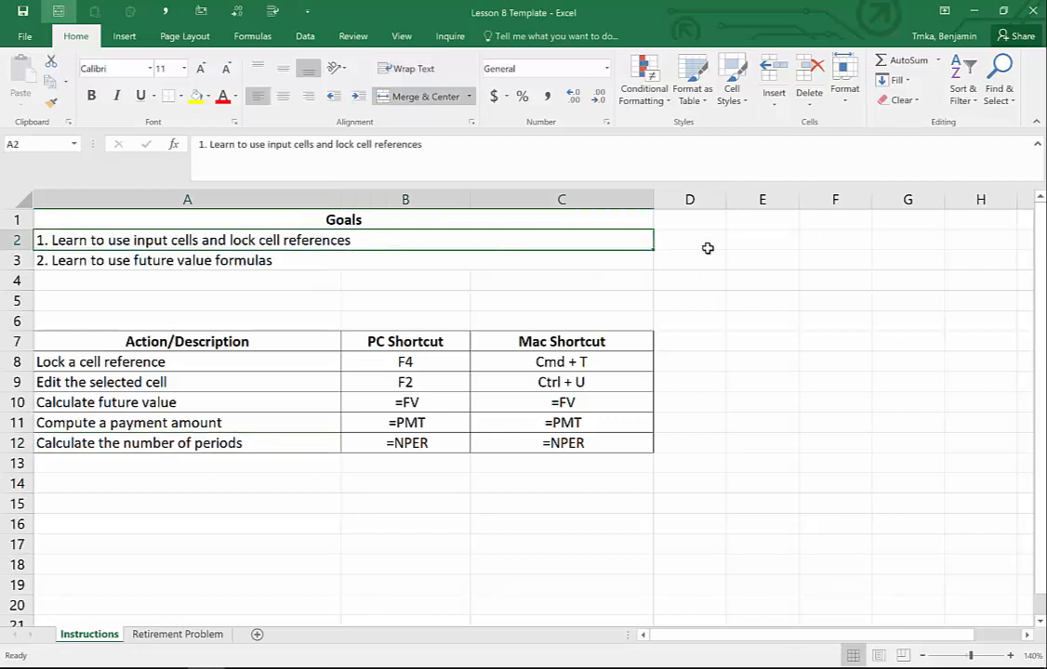
key(Down)
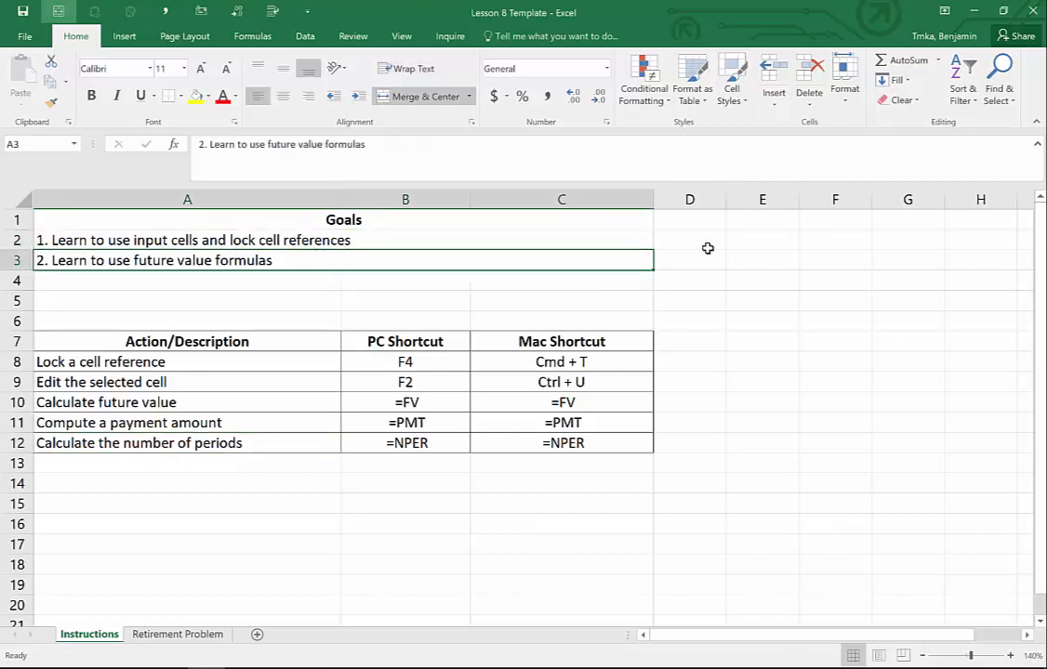
key(Down)
key(Down)
key(Down)
key(Down)
key(Down)
key(Down)
key(Down)
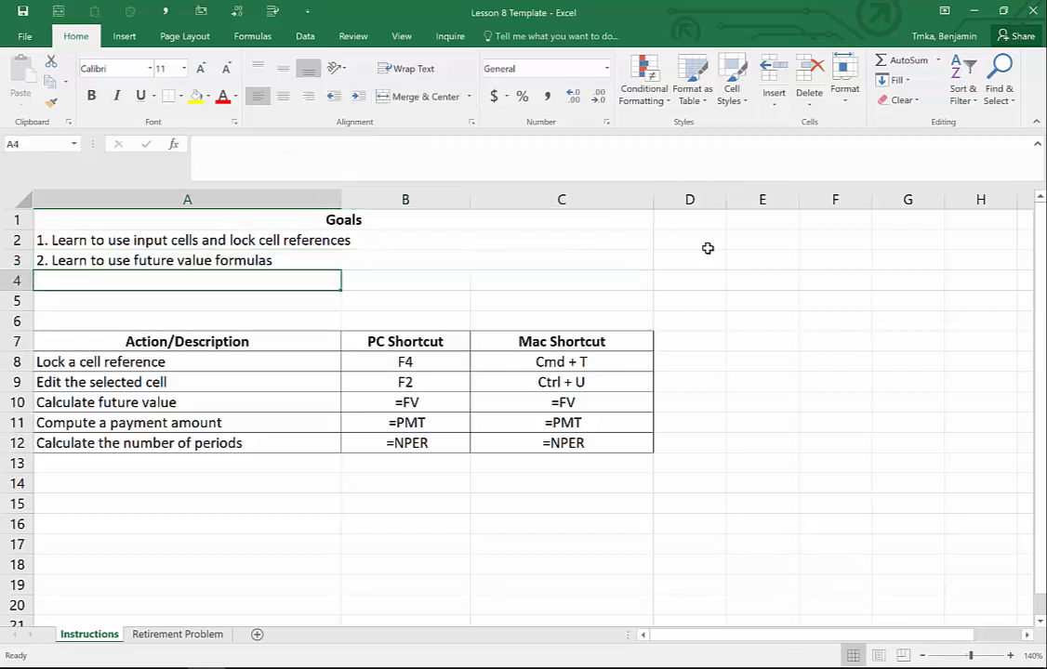
key(Up)
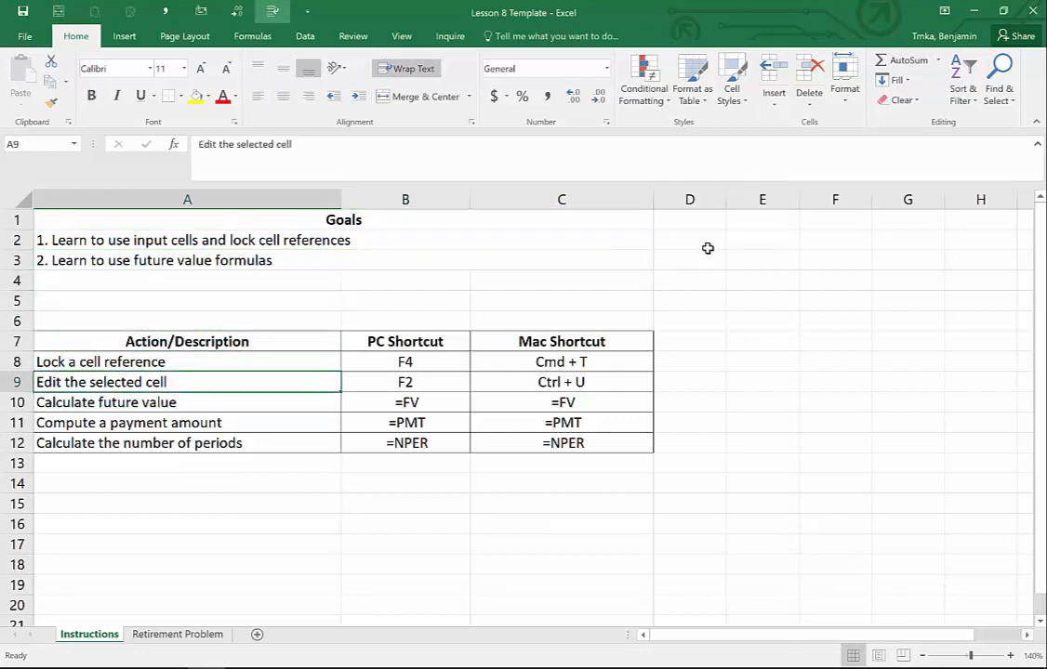
key(Down)
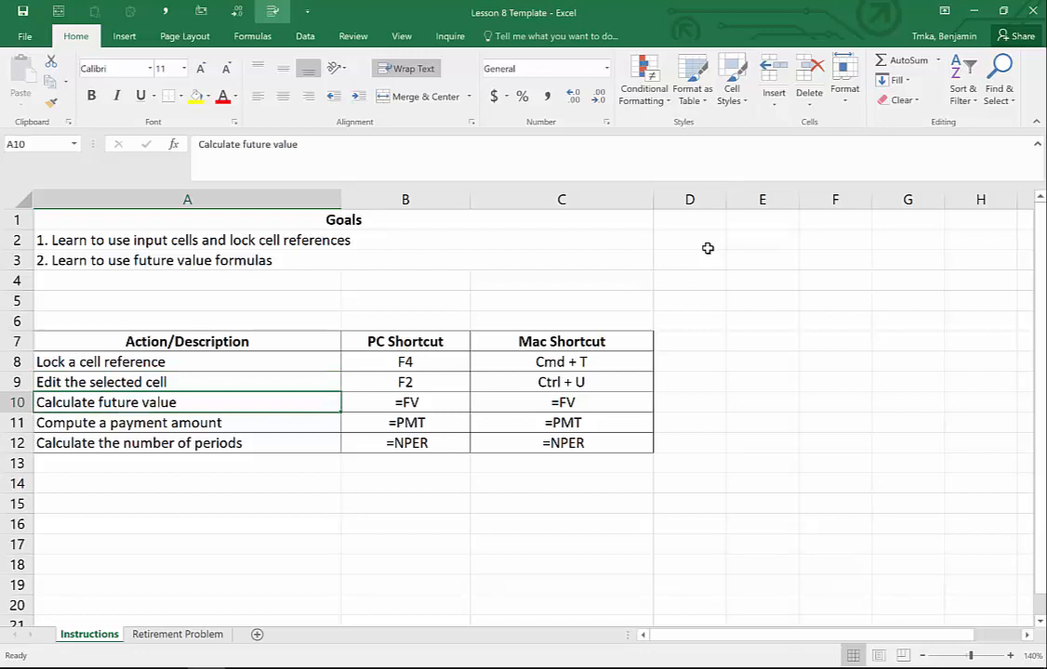
key(Down)
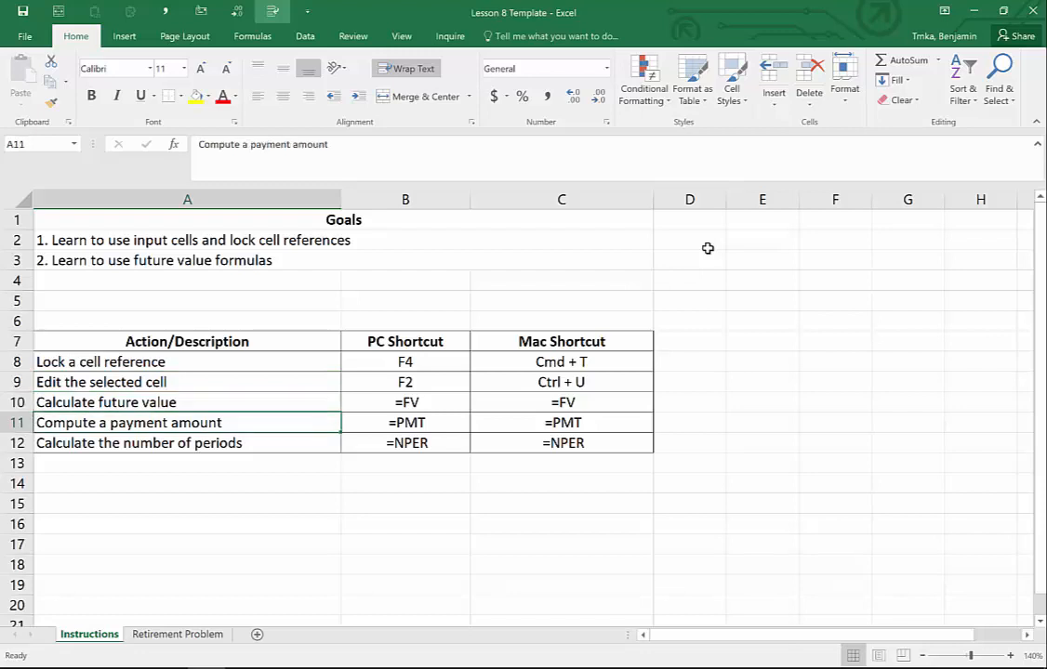
key(Down)
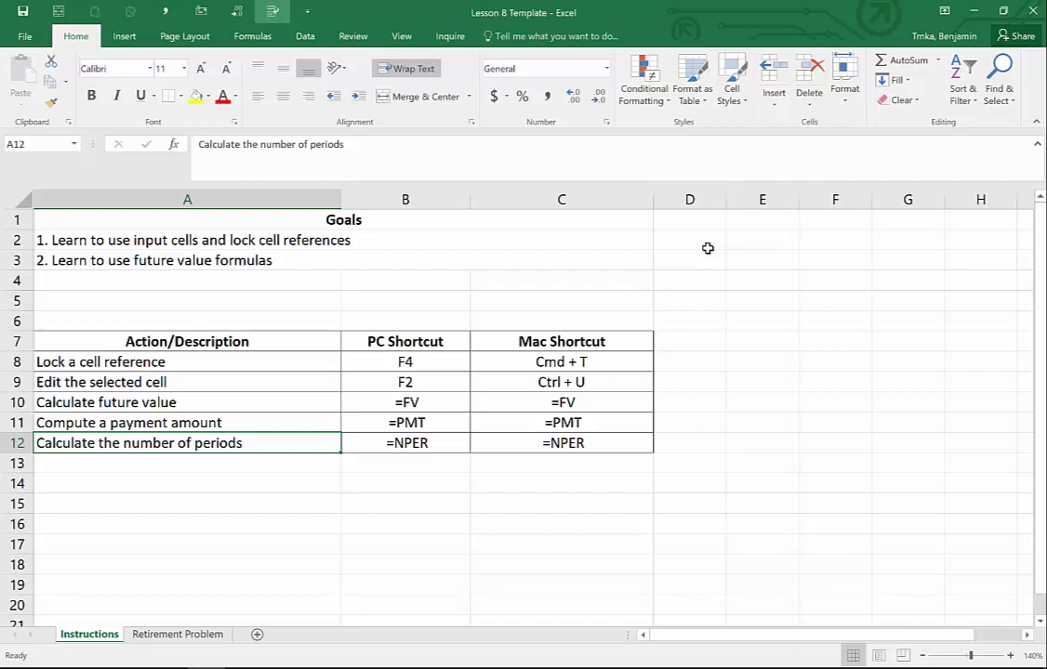
- On the Retirement Problem sheet, enter 0 as the year 1 Beginning Amount in B10
click(185, 636)
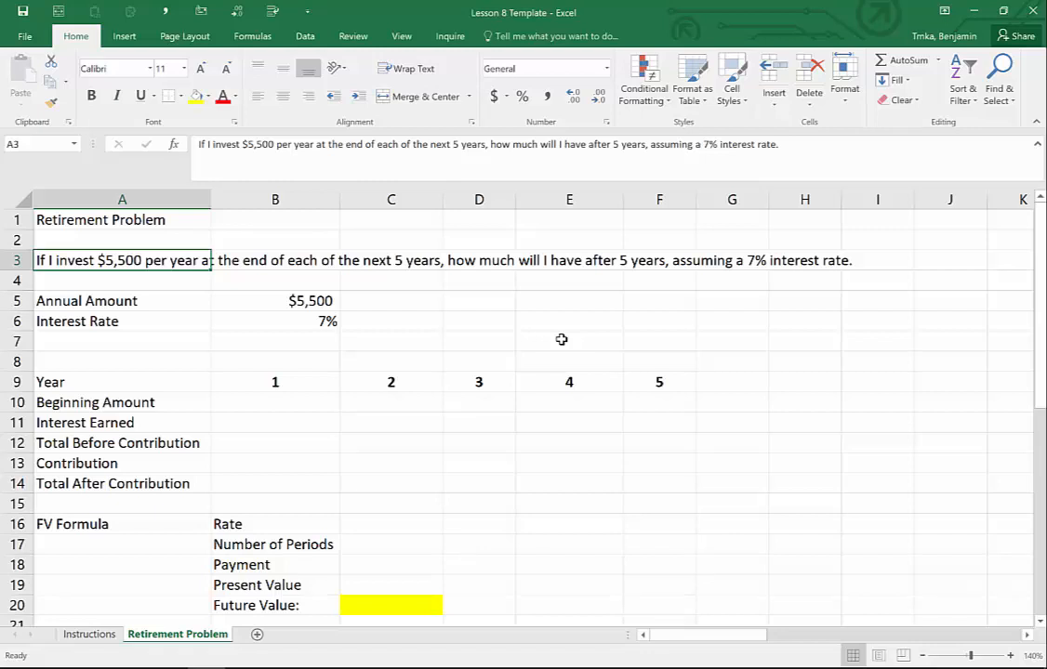
key(Down)
key(Down)
key(Right)
key(Down)
key(Down)
key(Down)
key(Down)
key(Down)
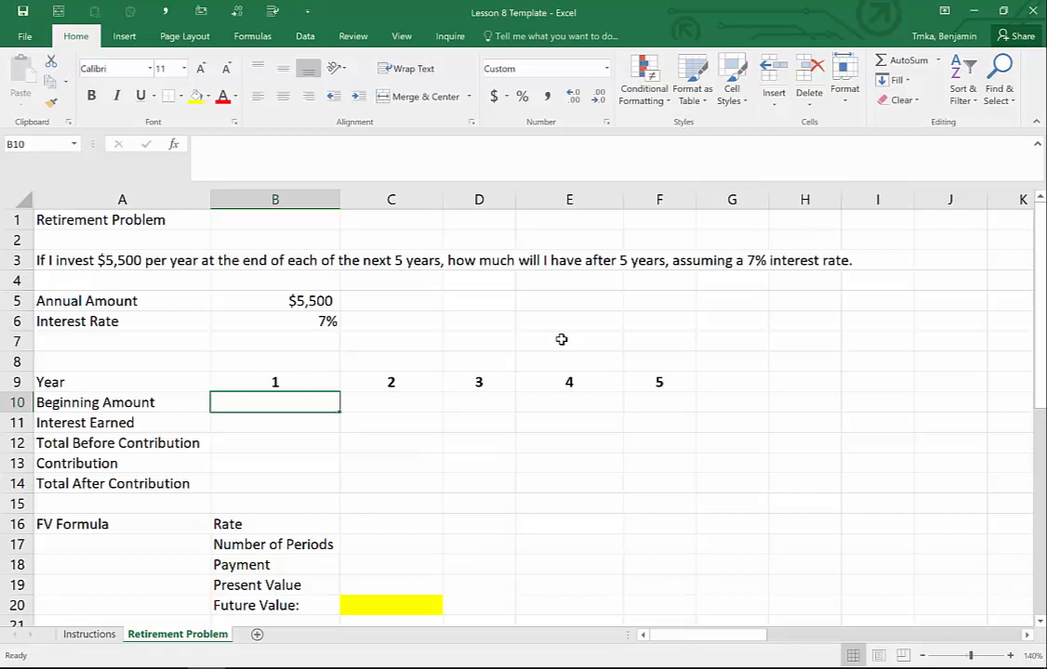
text(0)
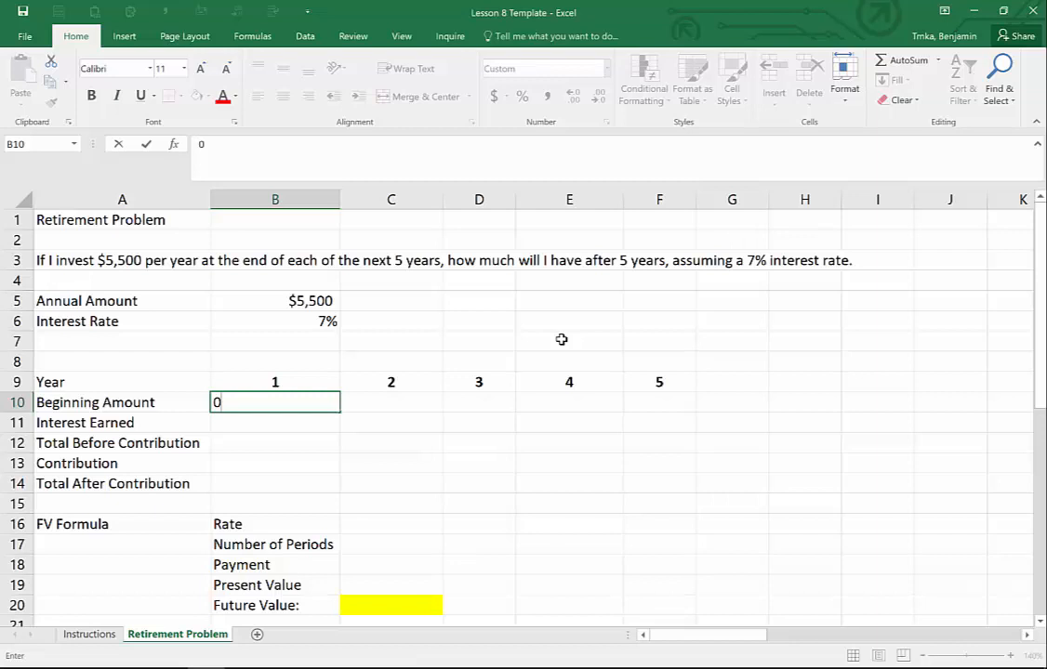
key(Return)
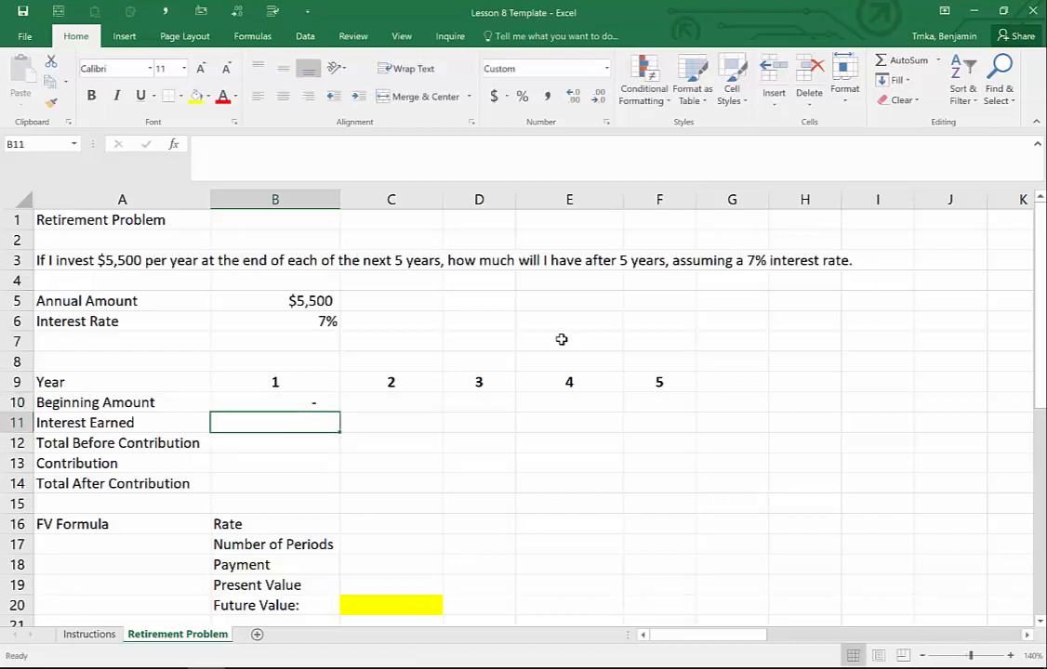
- Calculate the year 1 Interest Earned in B11 with the formula =B10*B6
text(=)
key(Up)
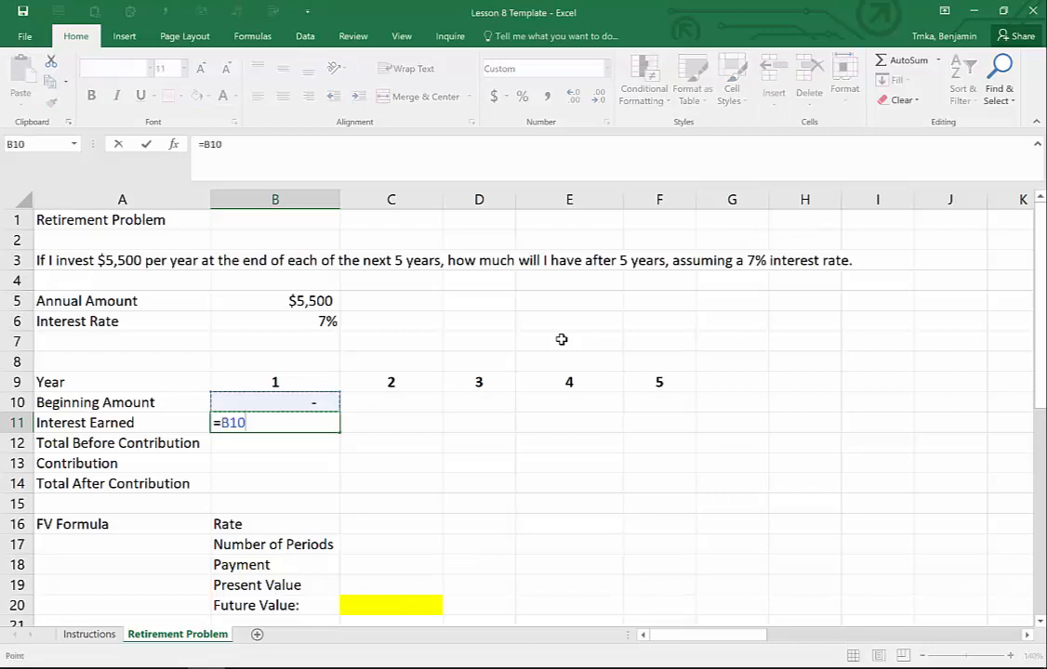
text(*)
key(Up)
key(Up)
key(Up)
key(Up)
key(Up)
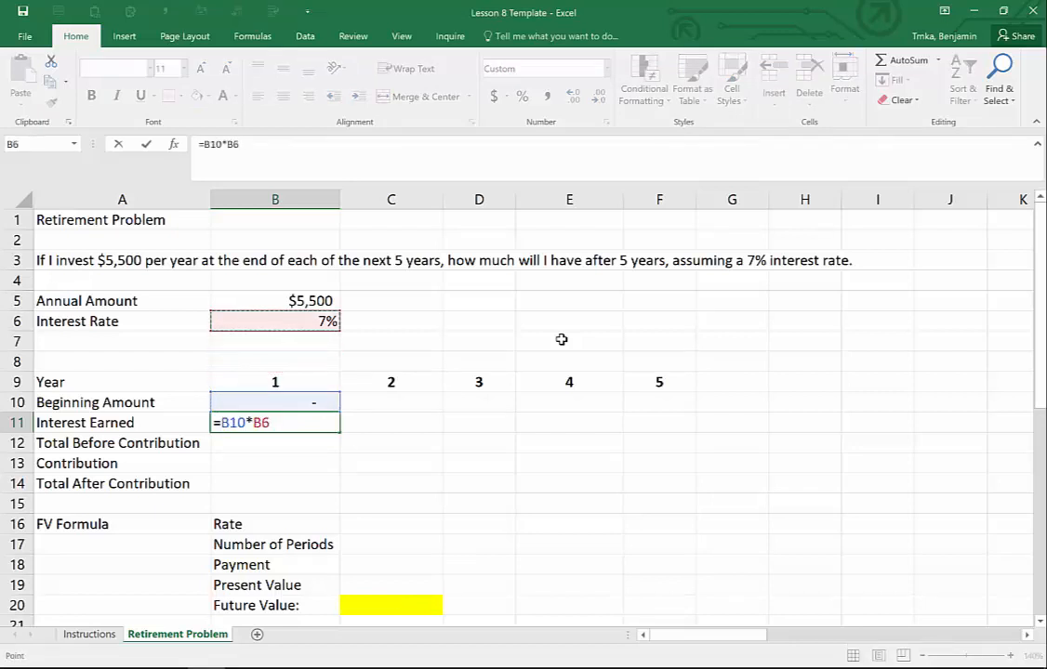
key(Return)
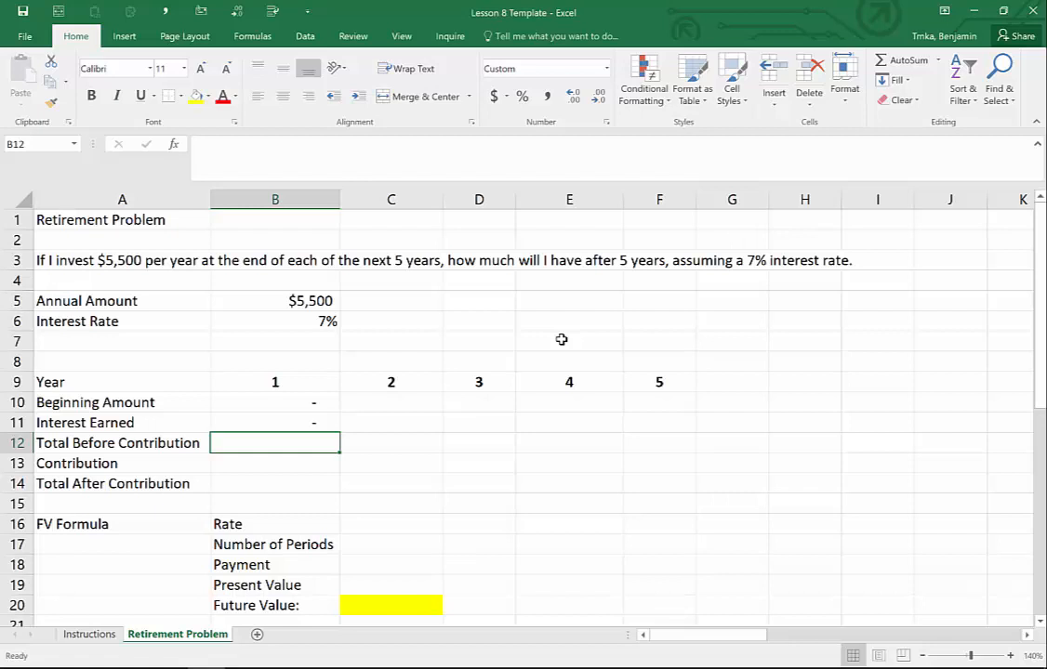
- Test the interest formula with a year 1 Beginning Amount of 1000 in B10, and undo that entry
key(Up)
key(Up)
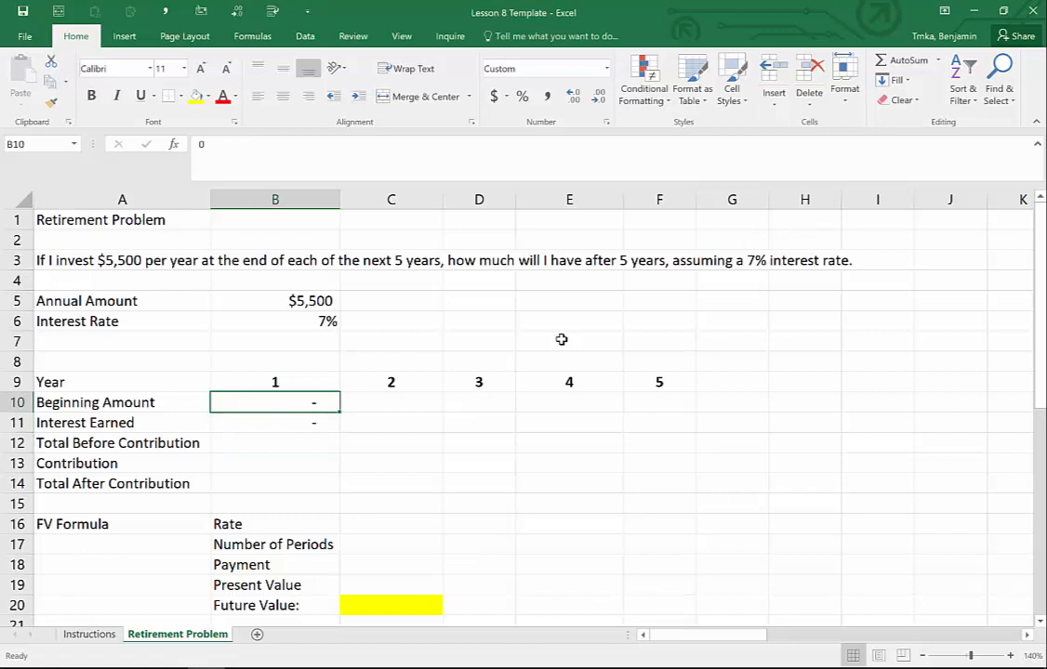
text(1000)
key(Return)
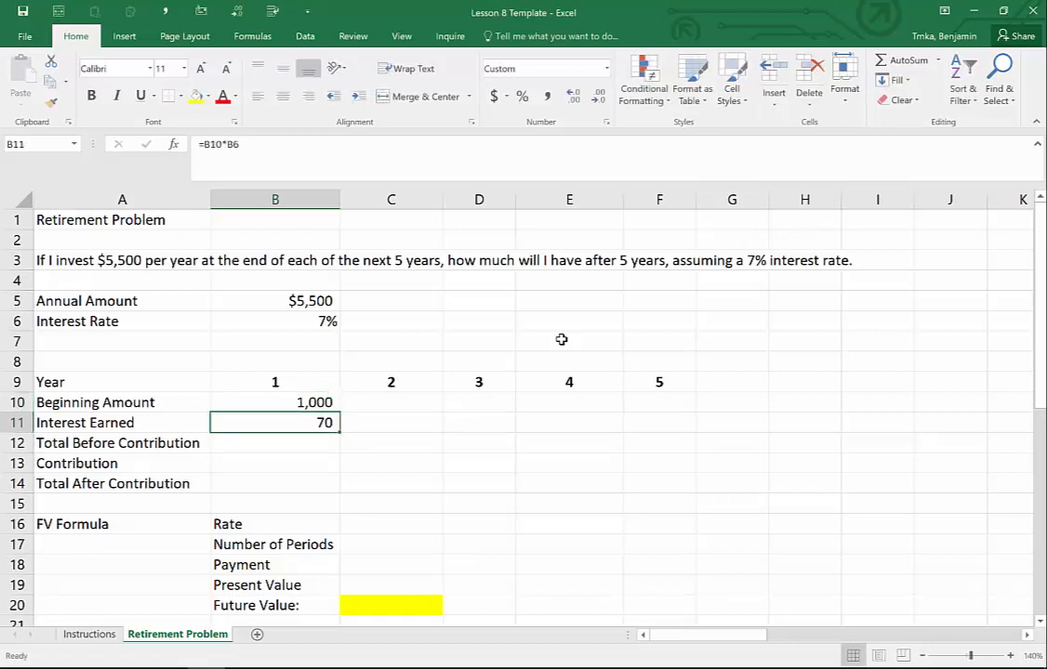
key(ctrl+z)
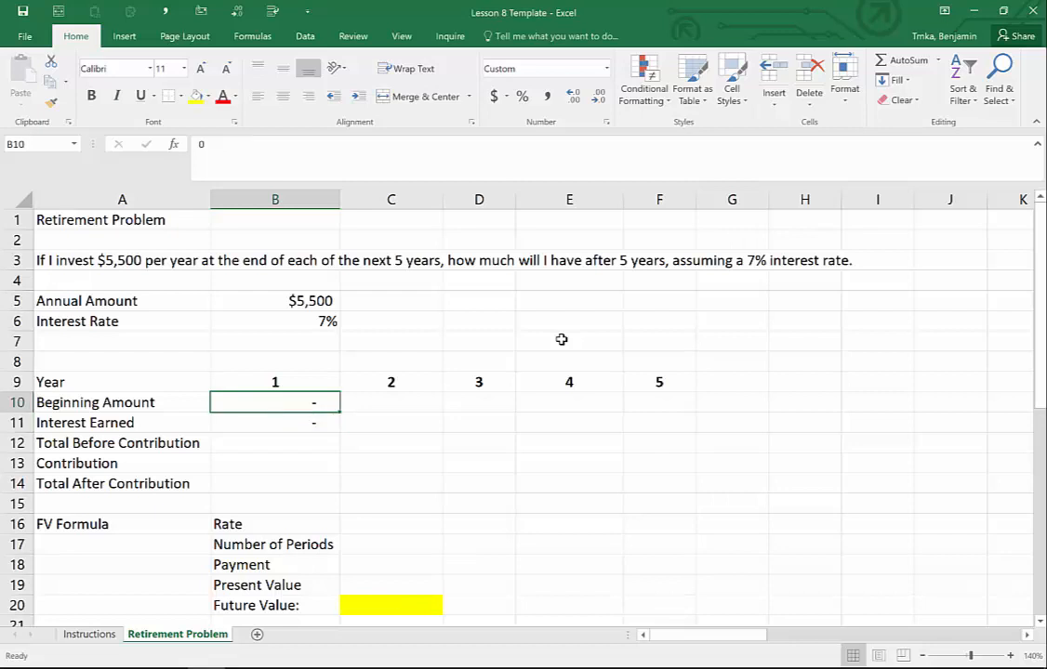
key(Up)
key(Up)
key(Up)
key(Up)
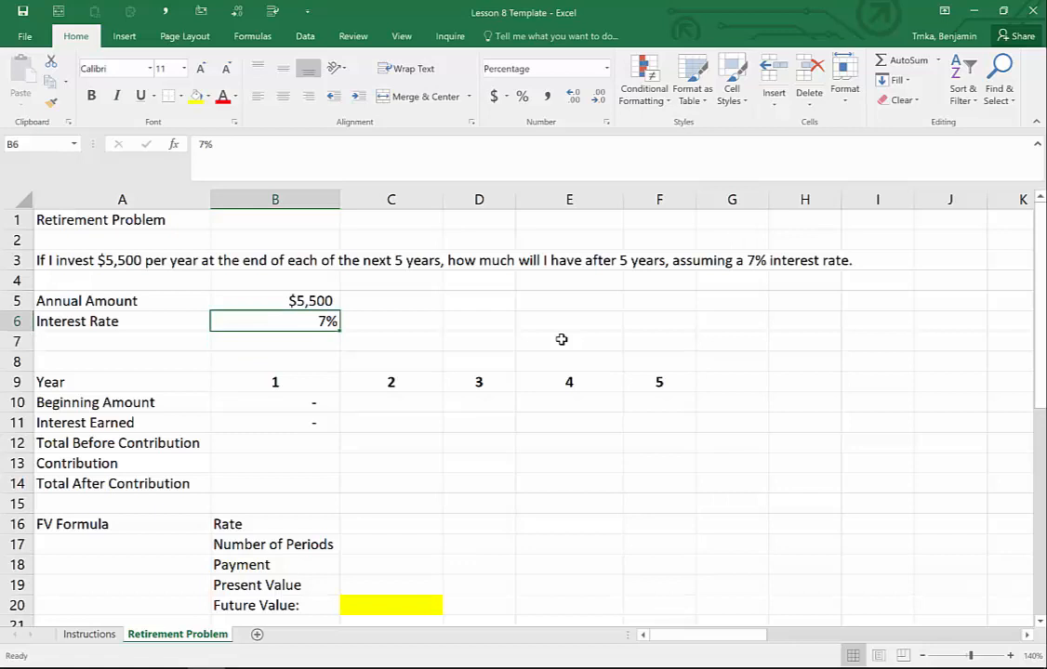
- Calculate the year 1 Total Before Contribution in B12 with the formula =B10+B11
key(Down)
key(Down)
key(Down)
key(Down)
key(Down)
key(Down)
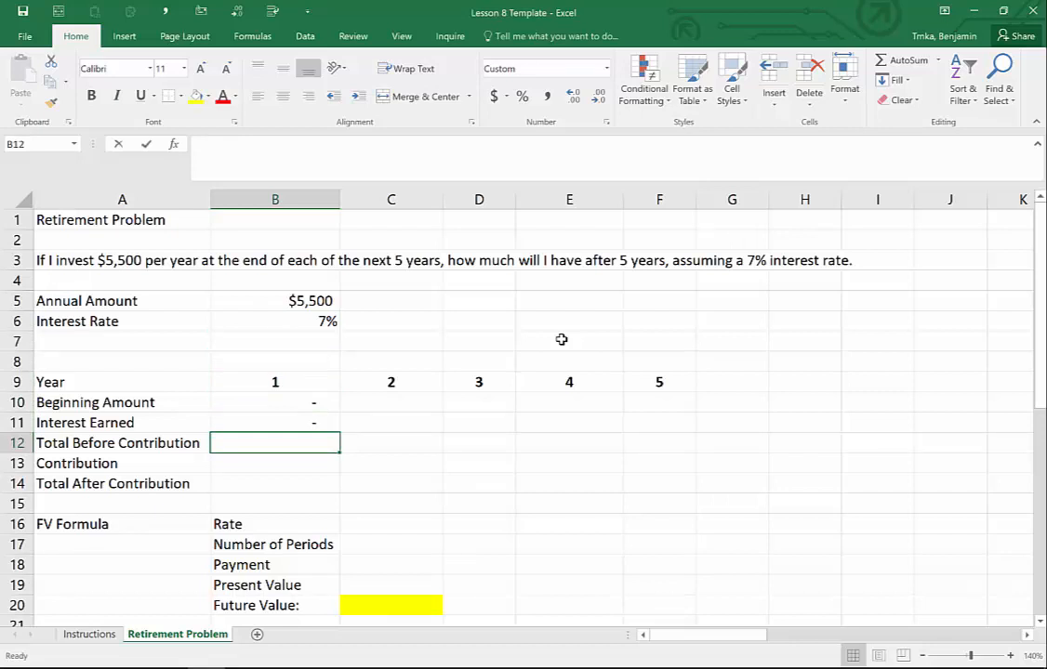
text(=)
key(Up)
key(Up)
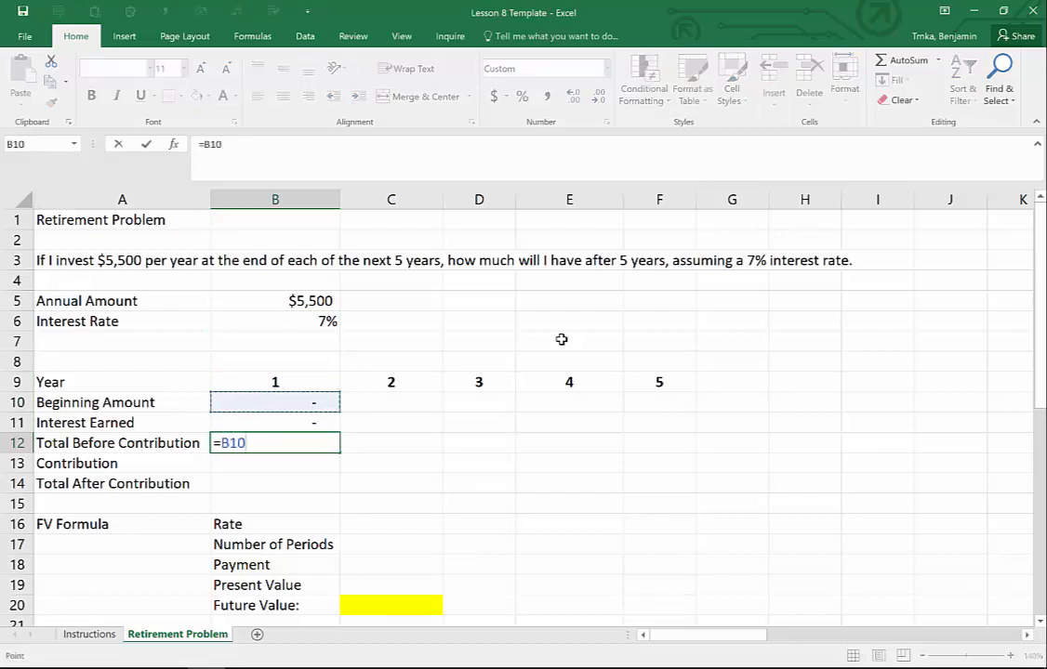
text(+)
key(Up)
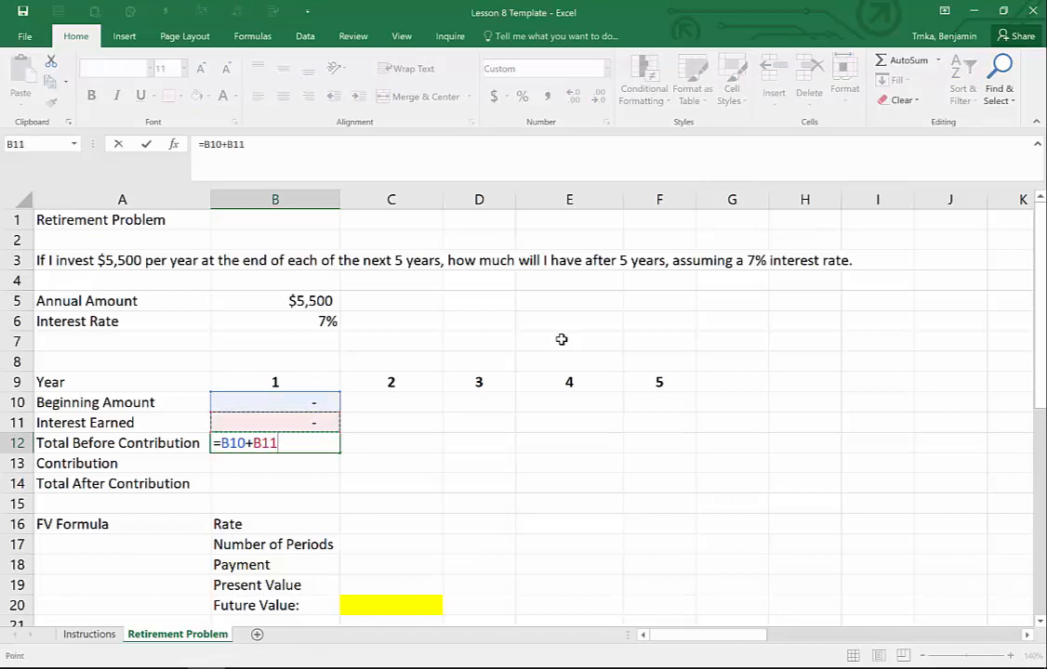
key(Return)
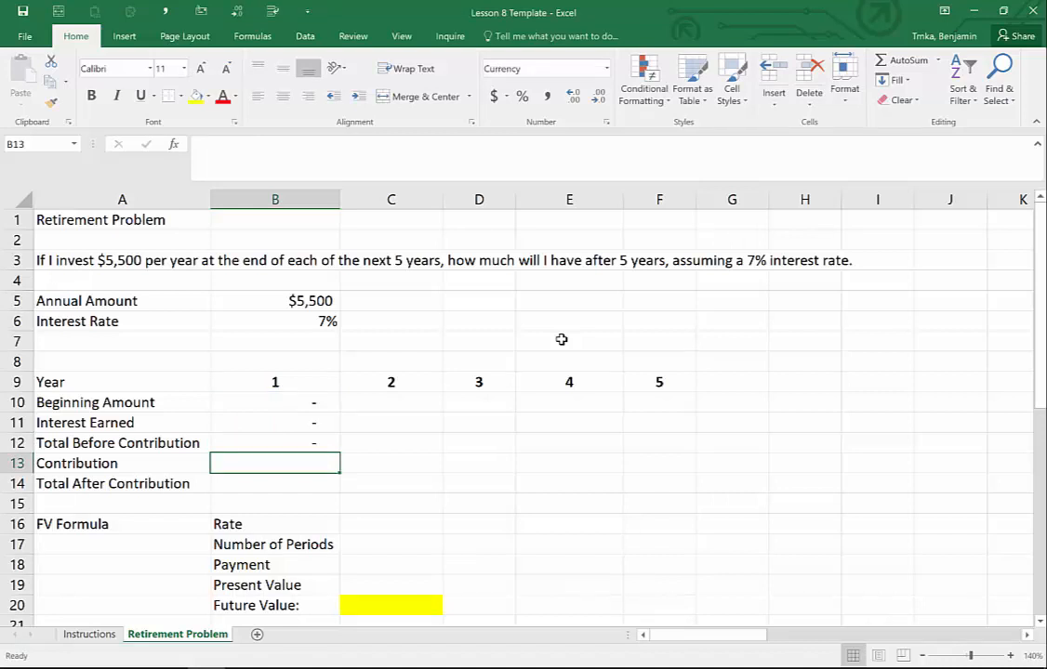
- Link the year 1 Contribution in B13 to the Annual Amount with the formula =B5
text(=)
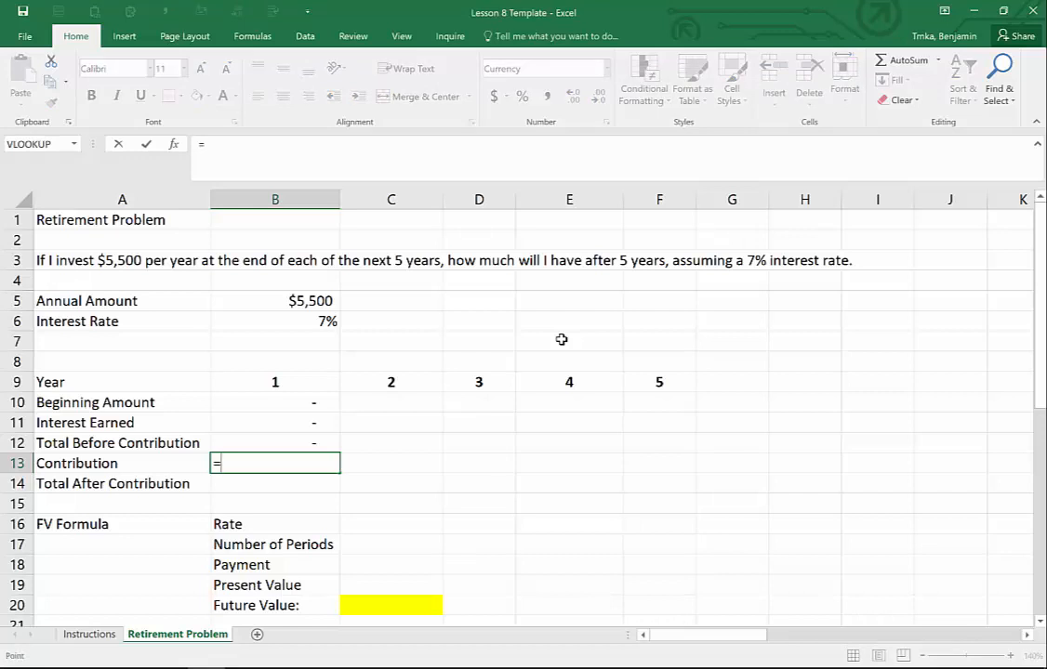
key(Up)
key(Up)
key(Up)
key(Up)
key(Up)
key(Up)
key(Up)
key(Up)
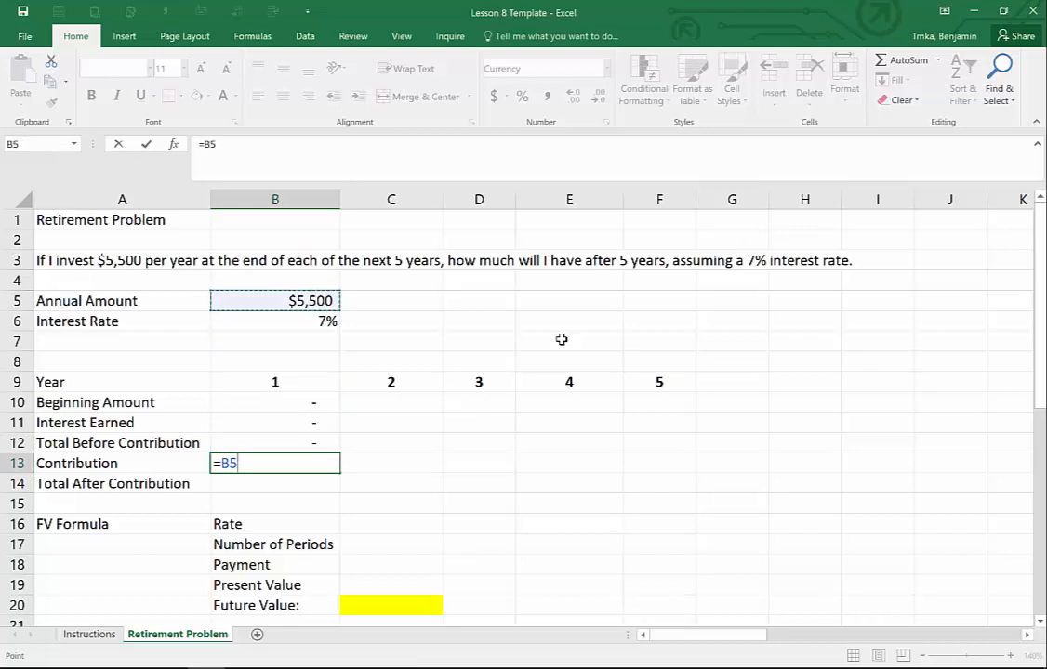
key(Return)
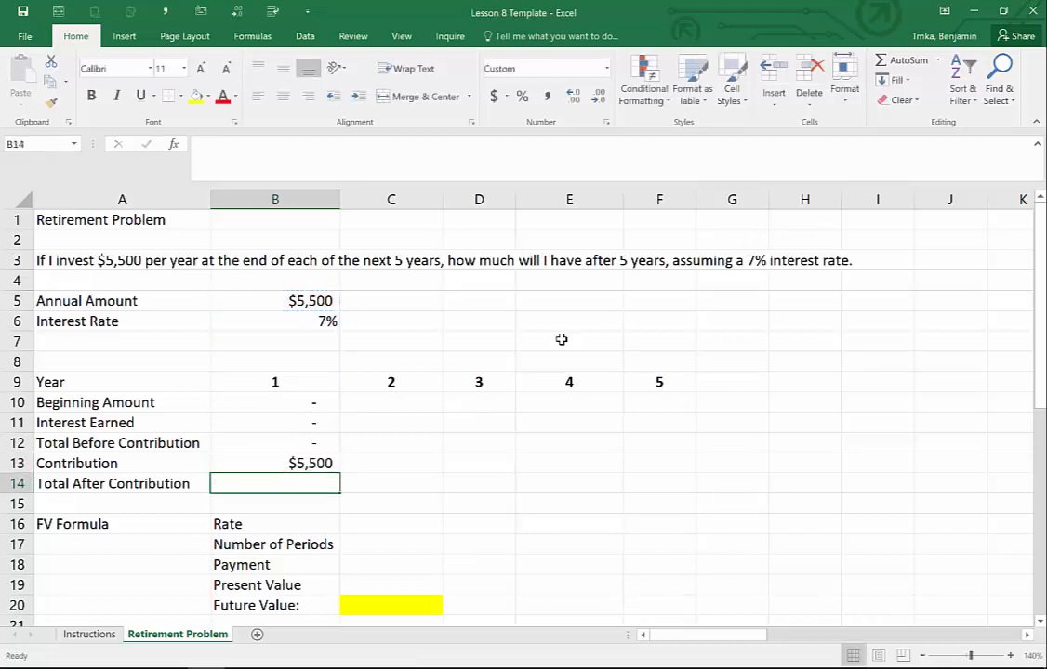
- Calculate the year 1 Total After Contribution in B14 with the formula =B12+B13
text(=)
key(Up)
key(Up)
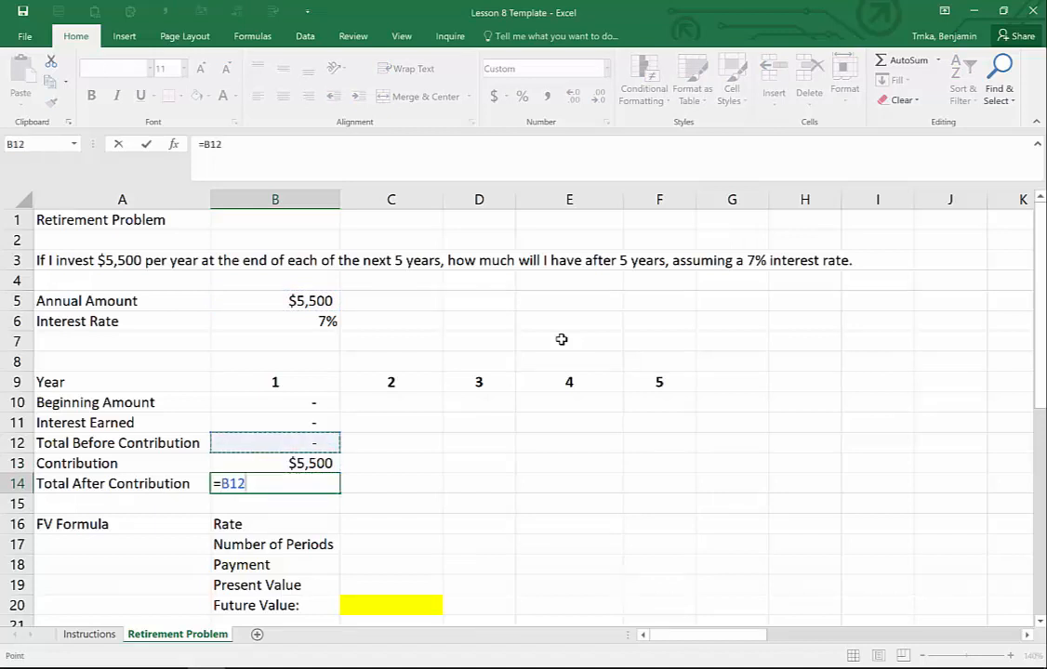
text(+)
key(Up)
key(Return)
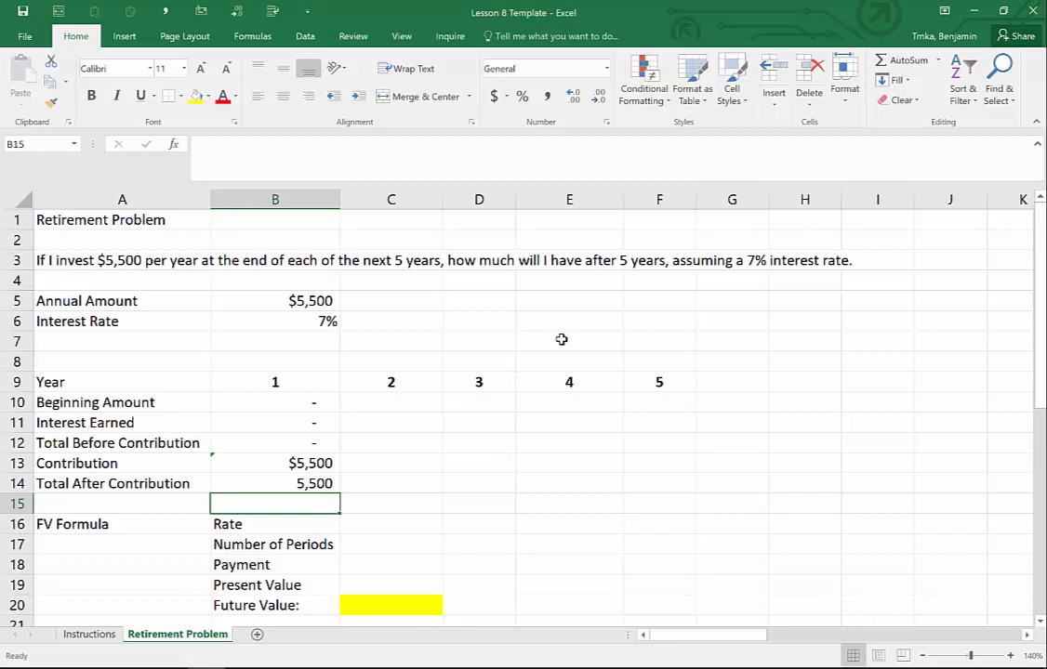
- Carry the year 1 Total After Contribution into the year 2 Beginning Amount in C10 with the formula =B14
key(Right)
key(Up)
key(Up)
key(Up)
key(Up)
key(Up)
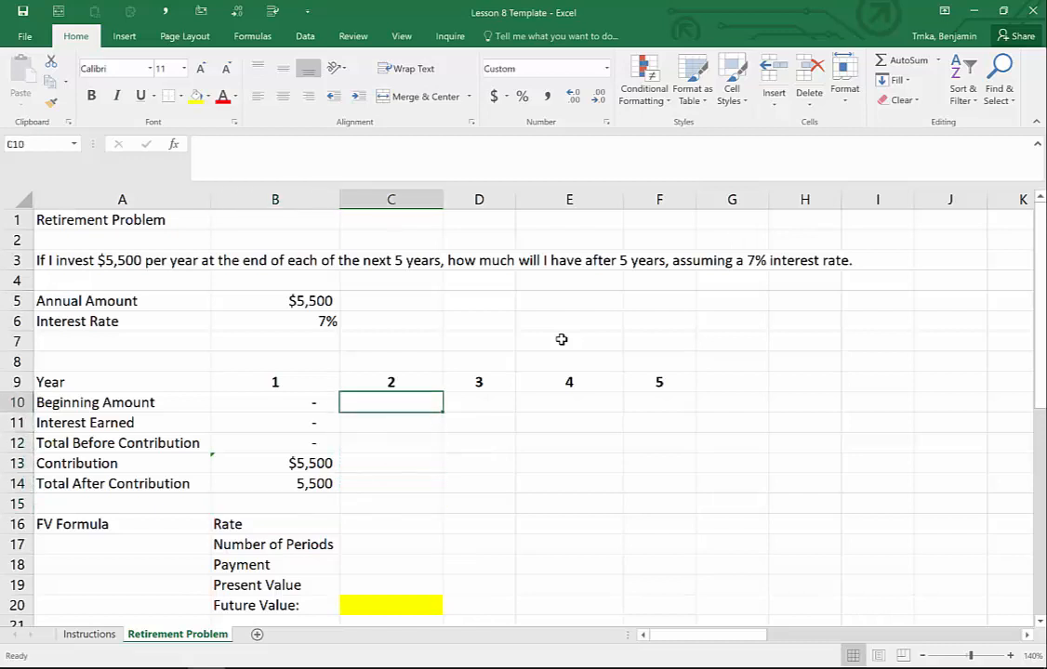
text(=)
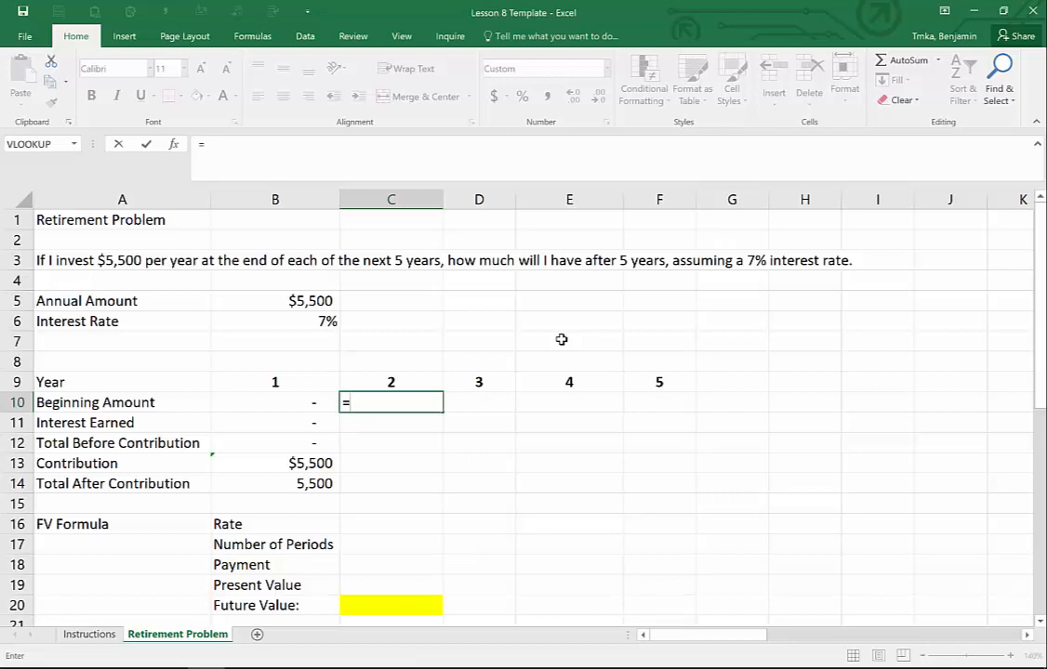
key(Left)
key(Down)
key(Down)
key(Down)
key(Down)
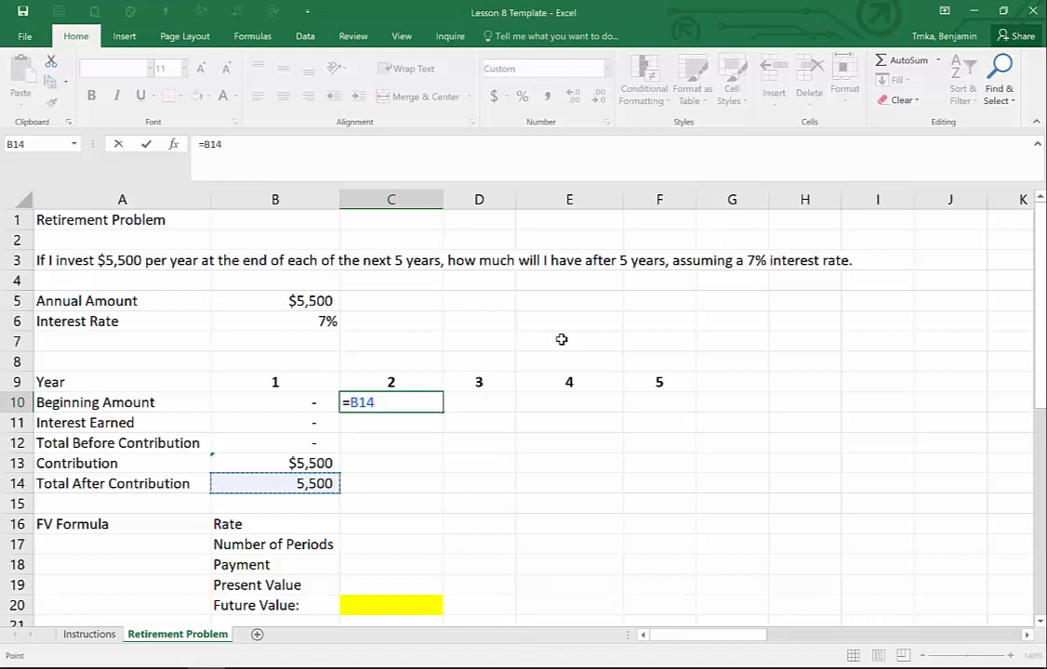
key(Return)
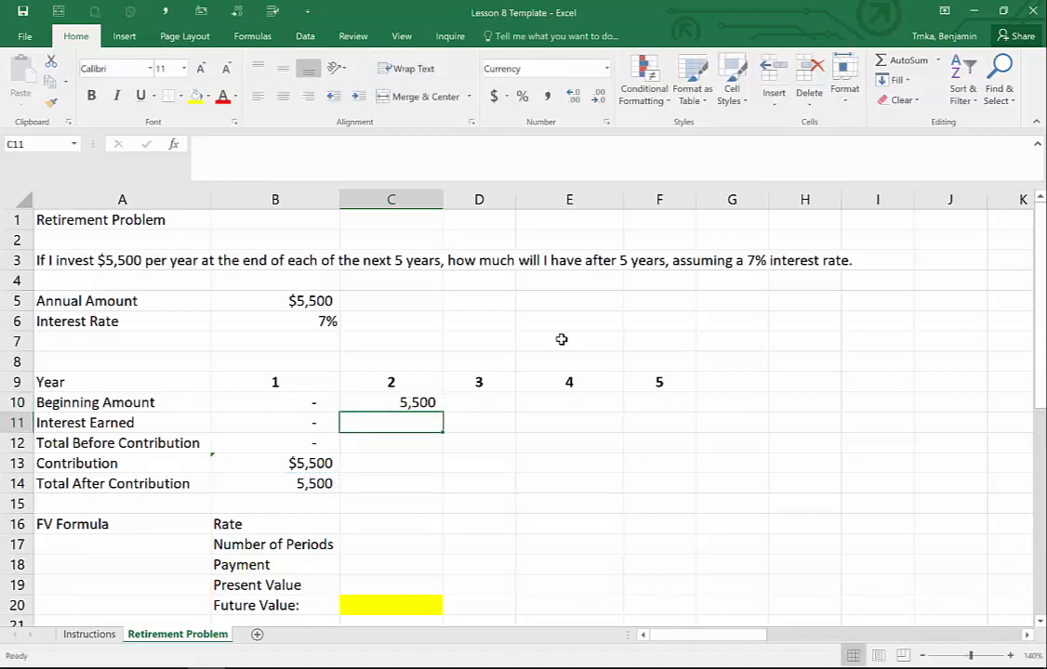
- Copy the year 1 Interest Earned formula from B11 into the year 2 cell C11
key(Left)
key(ctrl+c)
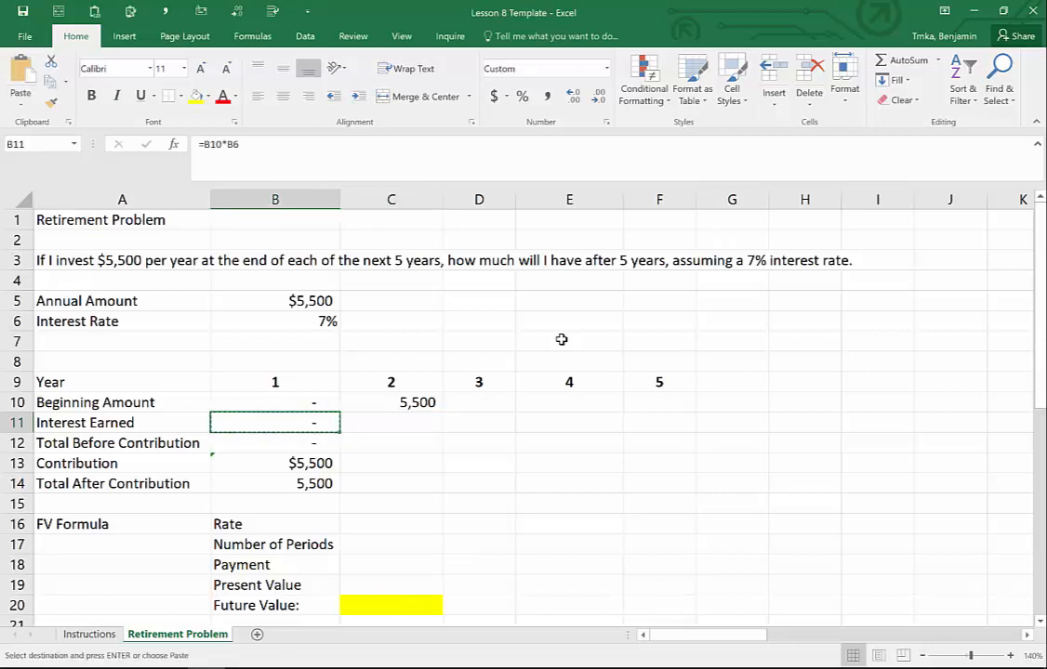
key(Right)
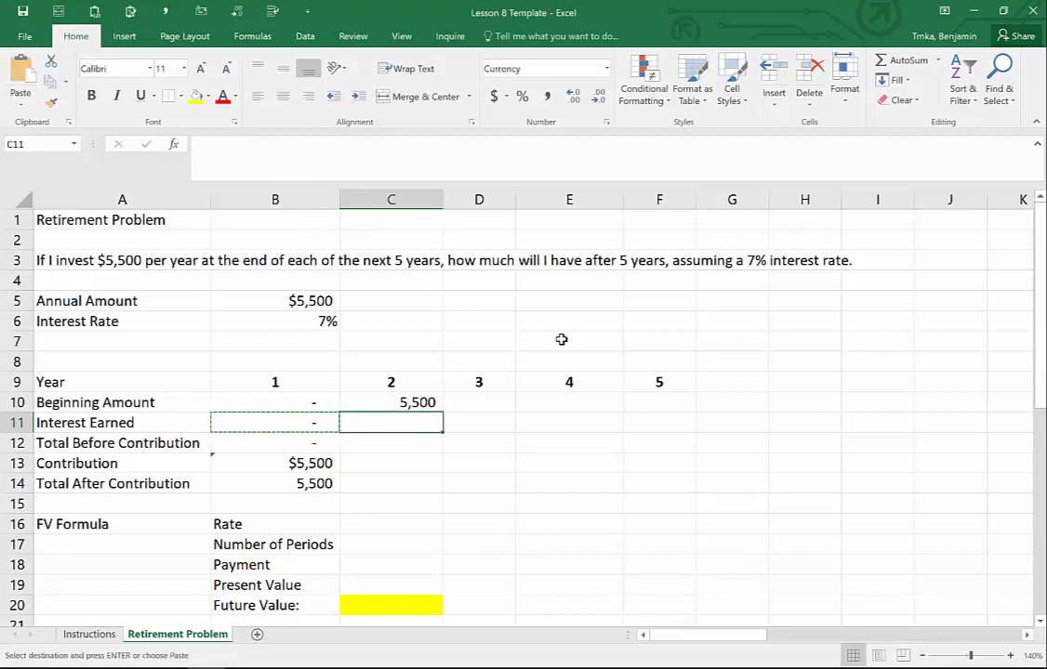
key(Return)
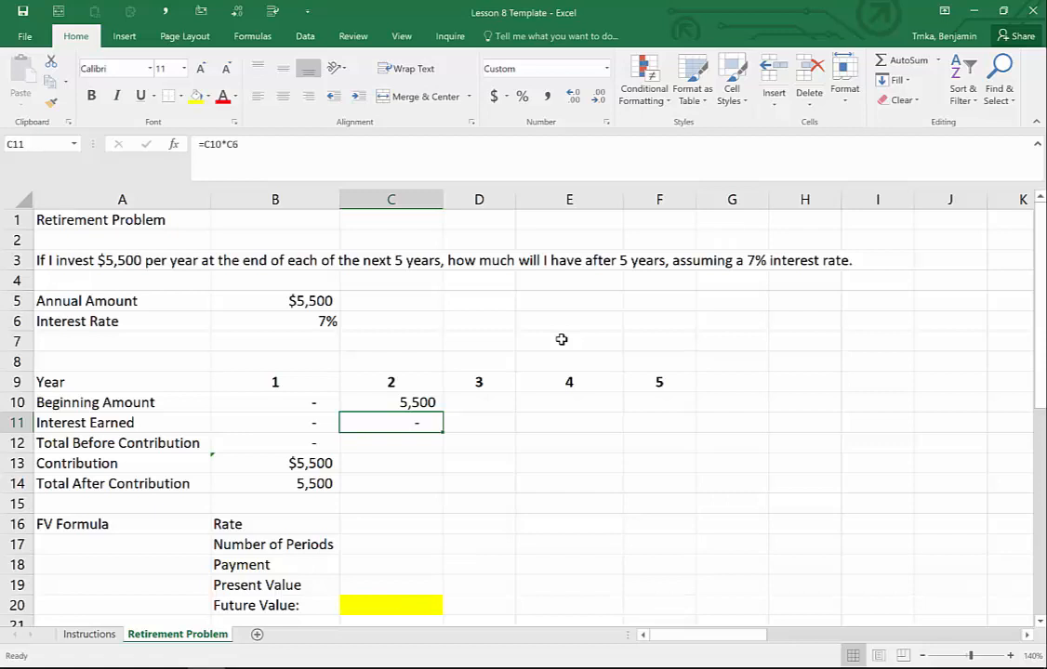
- Compare the cell references used by the Interest Earned formulas in B11 and C11
key(Left)
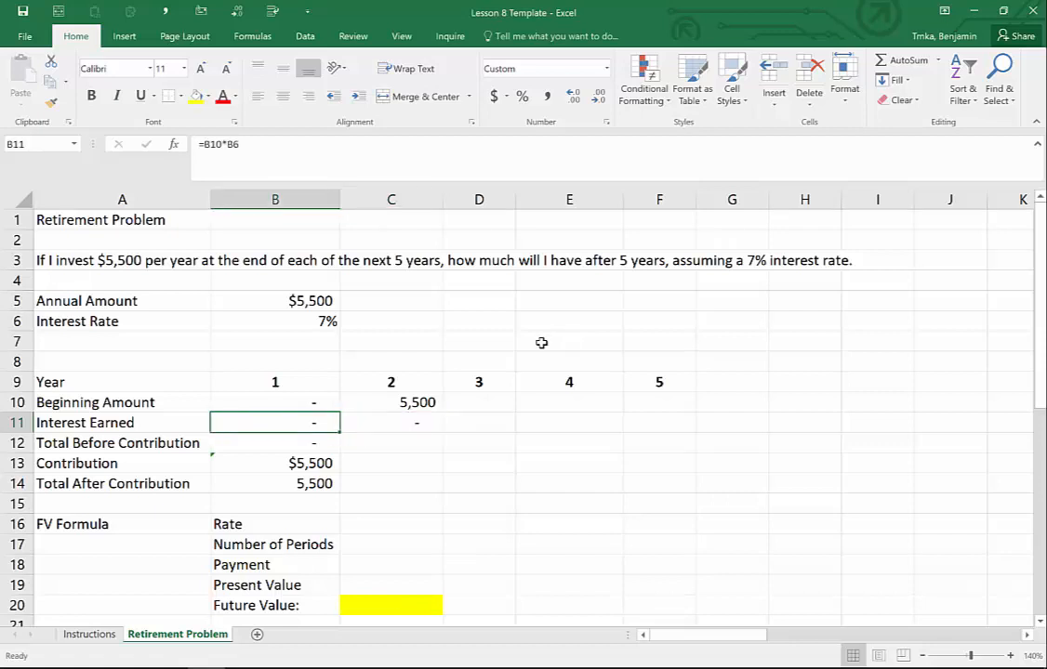
double_click(274, 423)
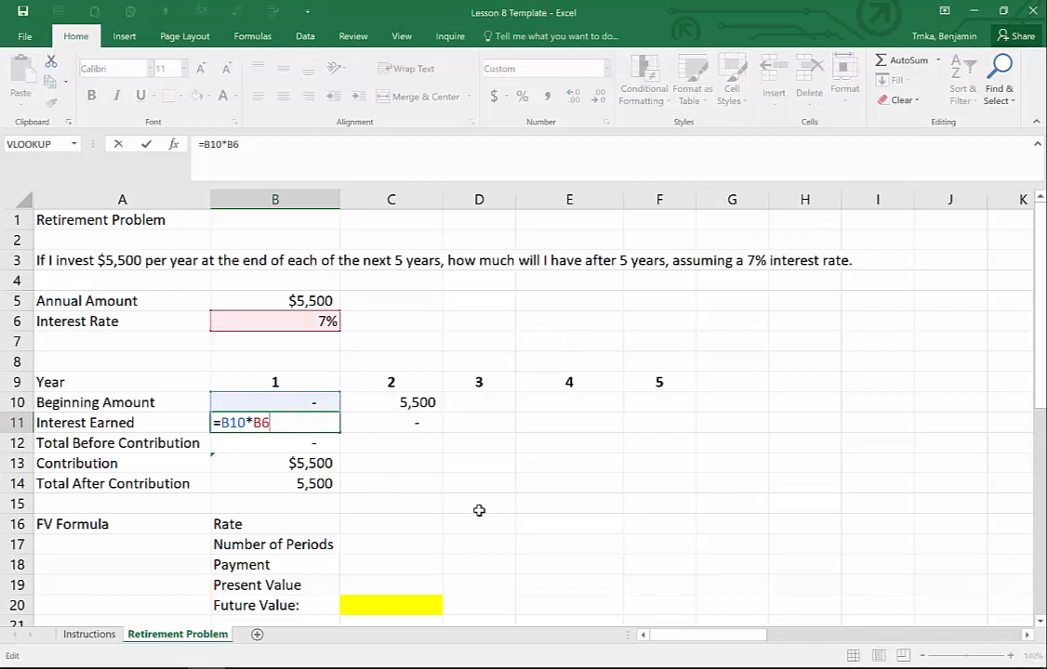
key(Escape)
key(Right)
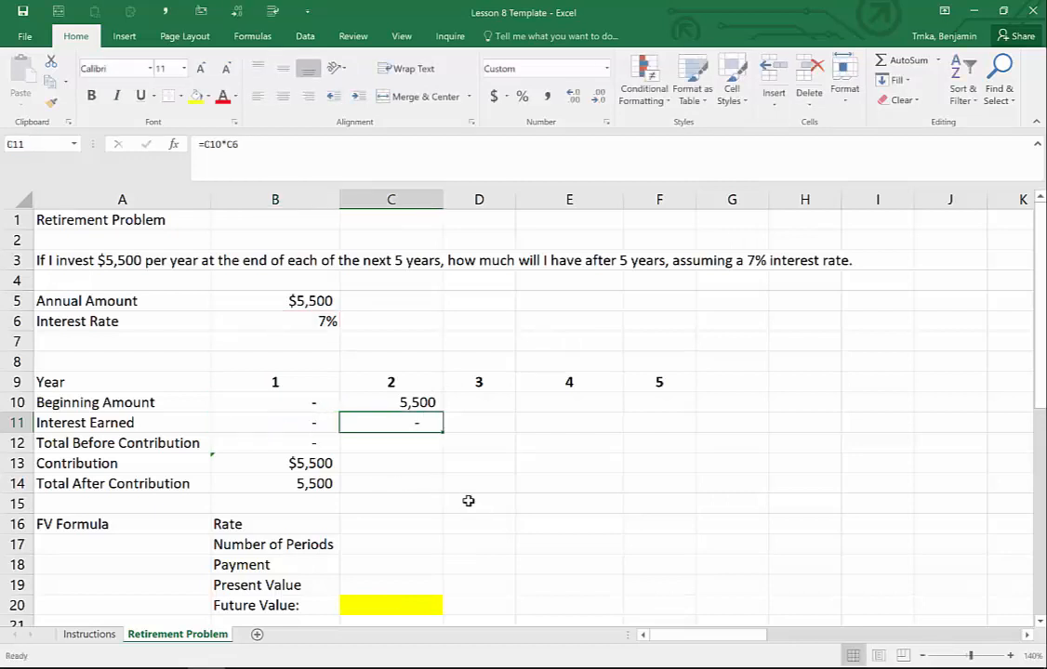
double_click(397, 422)
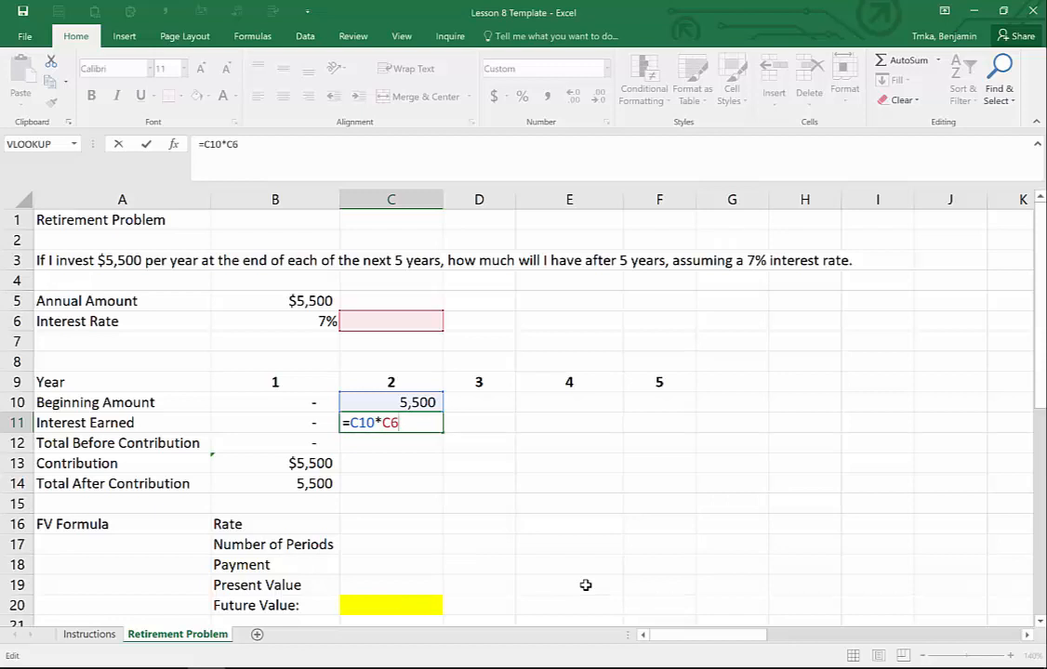
key(ctrl+Return)
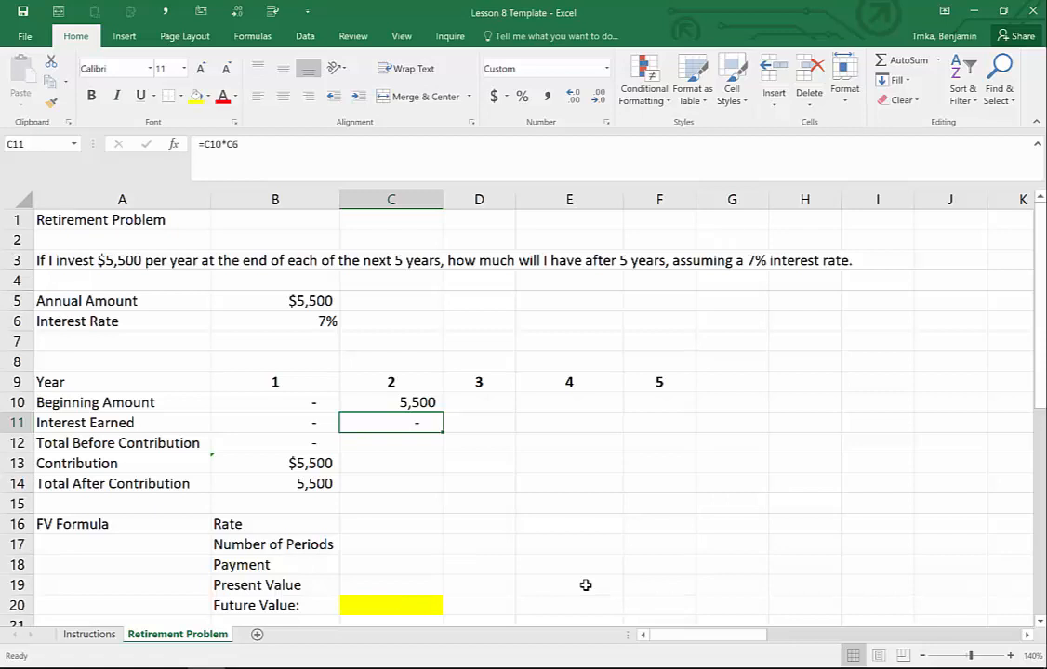
key(Left)
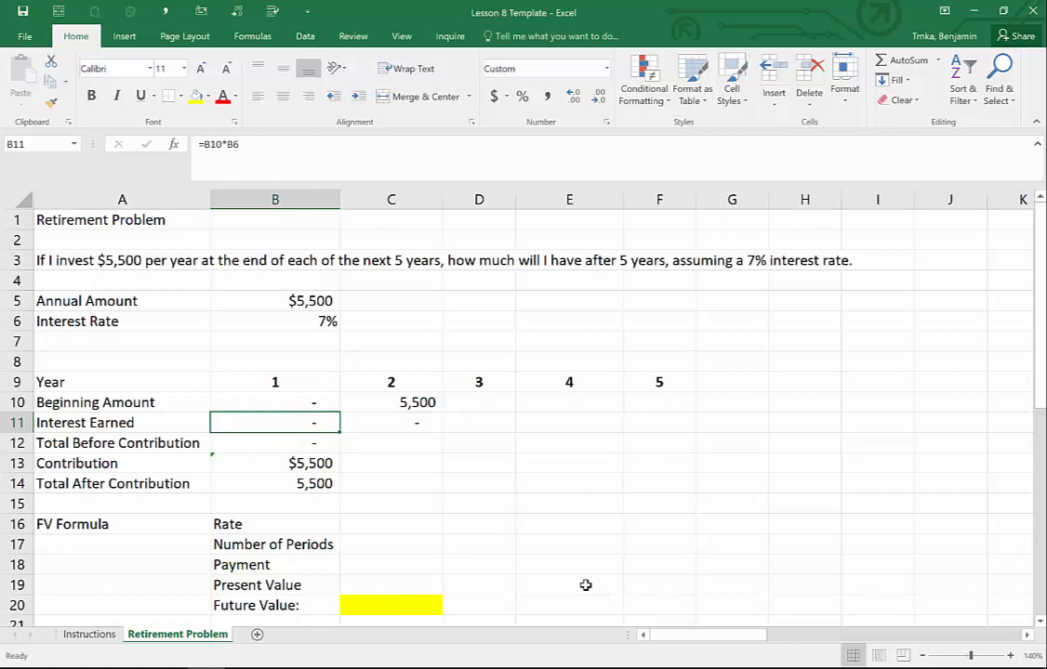
click(271, 144)
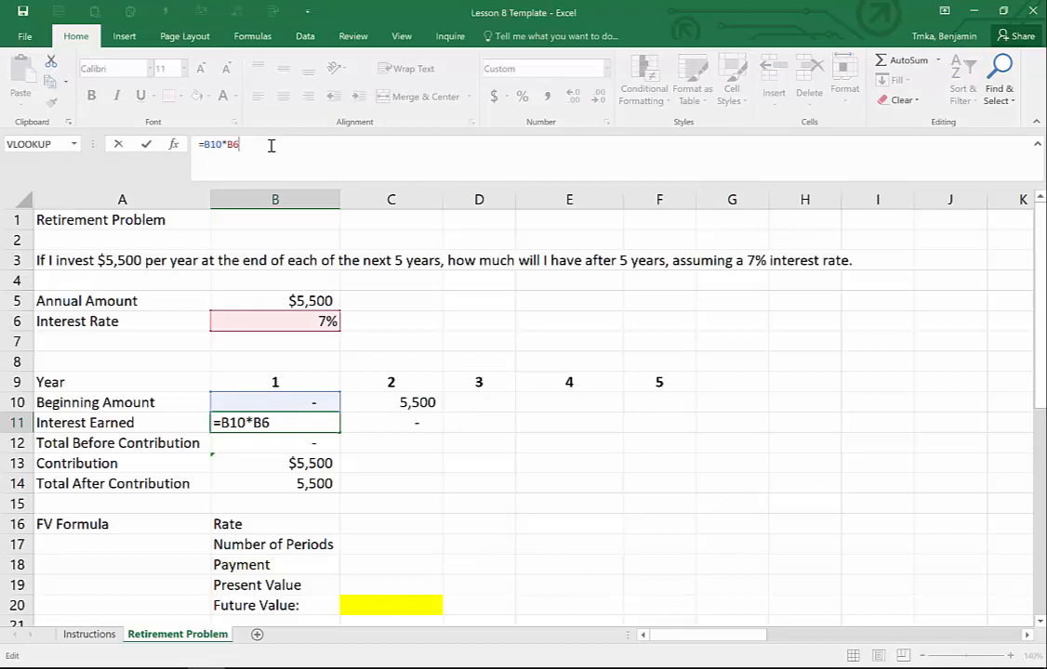
key(Escape)
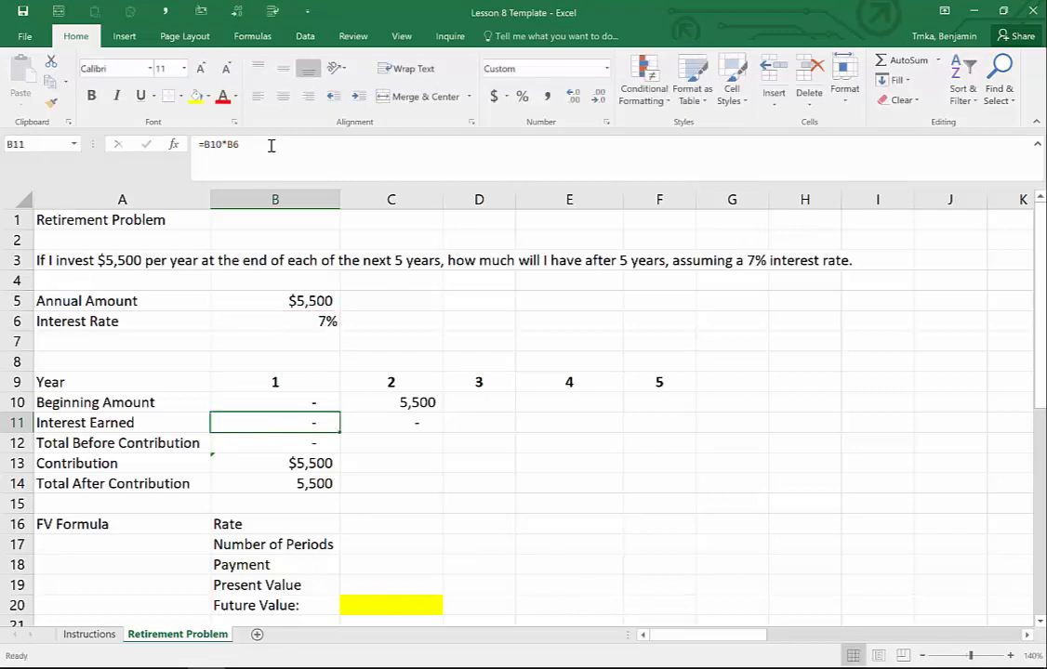
double_click(319, 422)
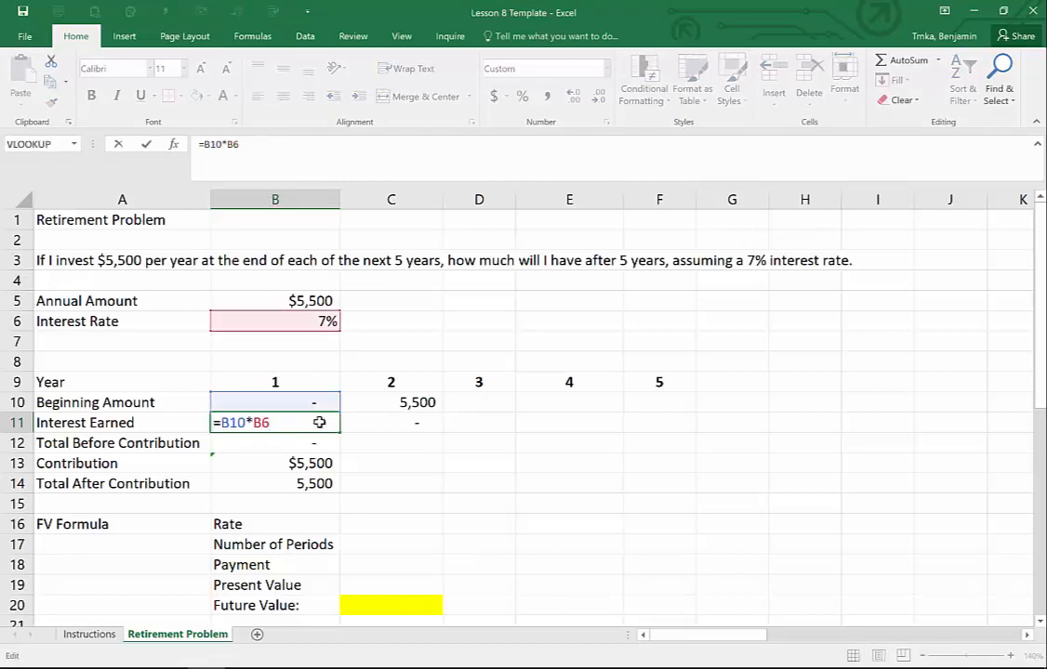
key(Escape)
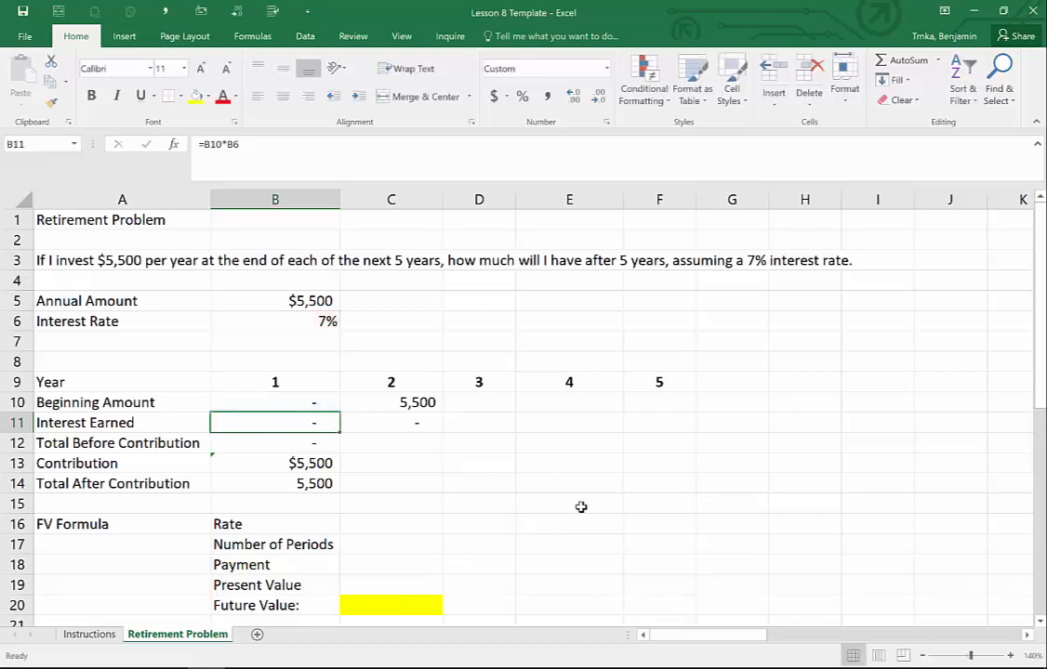
- Lock the Interest Rate reference in the year 1 Interest Earned formula in B11 so it reads =B10*$B$6
key(F2)
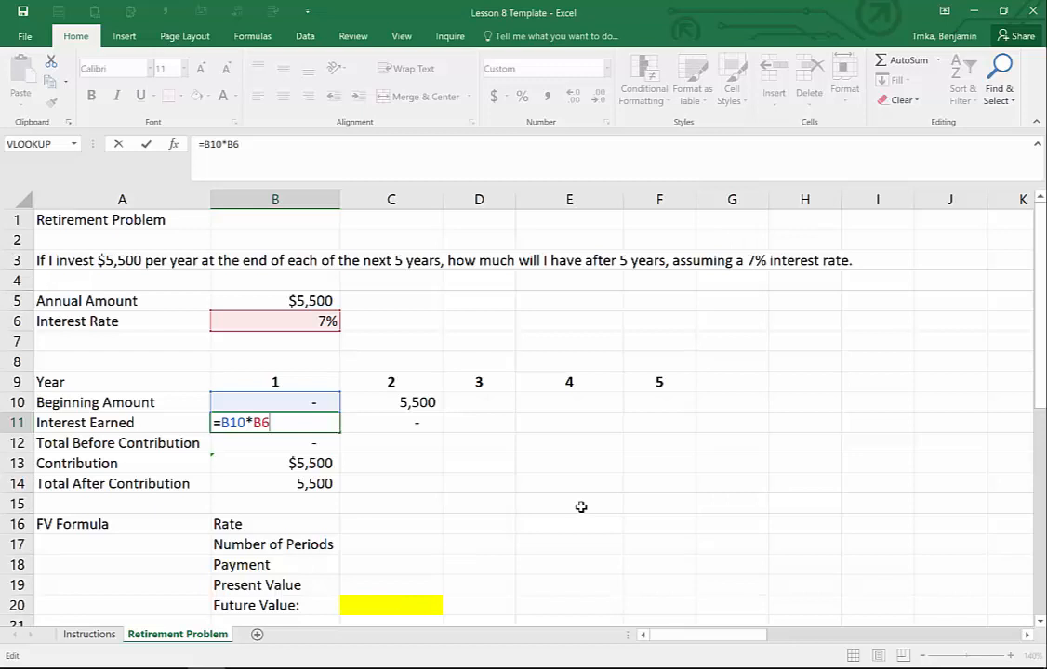
key(Left)
key(Left)
key(Left)
key(Left)
key(Left)
key(Right)
key(Right)
key(Delete)
text(/)
key(BackSpace)
text(*)
key(F4)
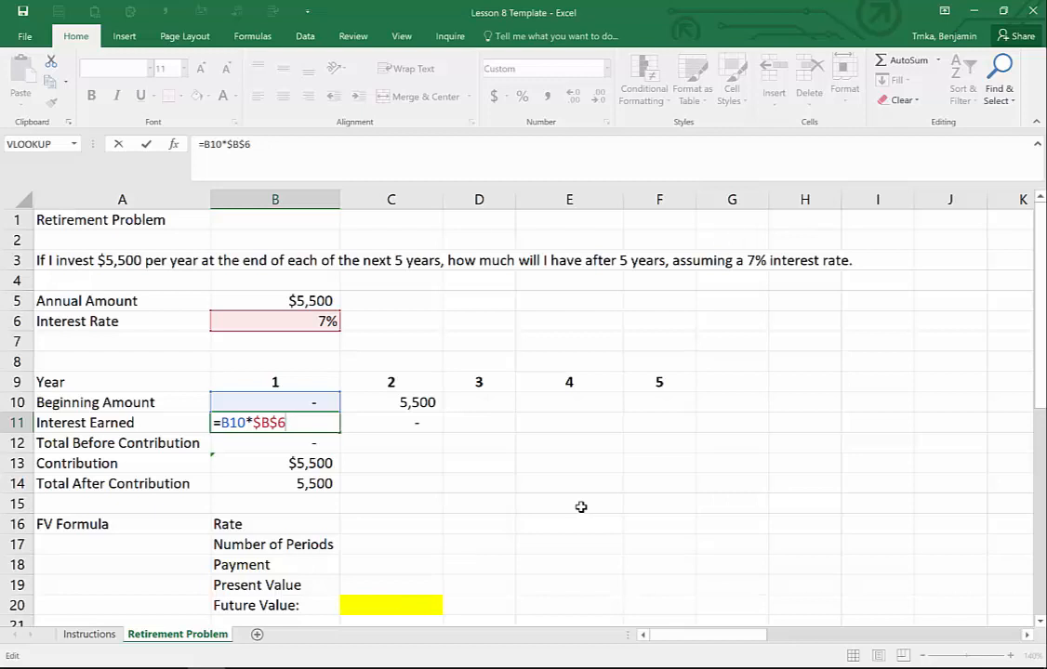
key(F4)
key(F4)
key(F4)
key(F4)
key(Return)
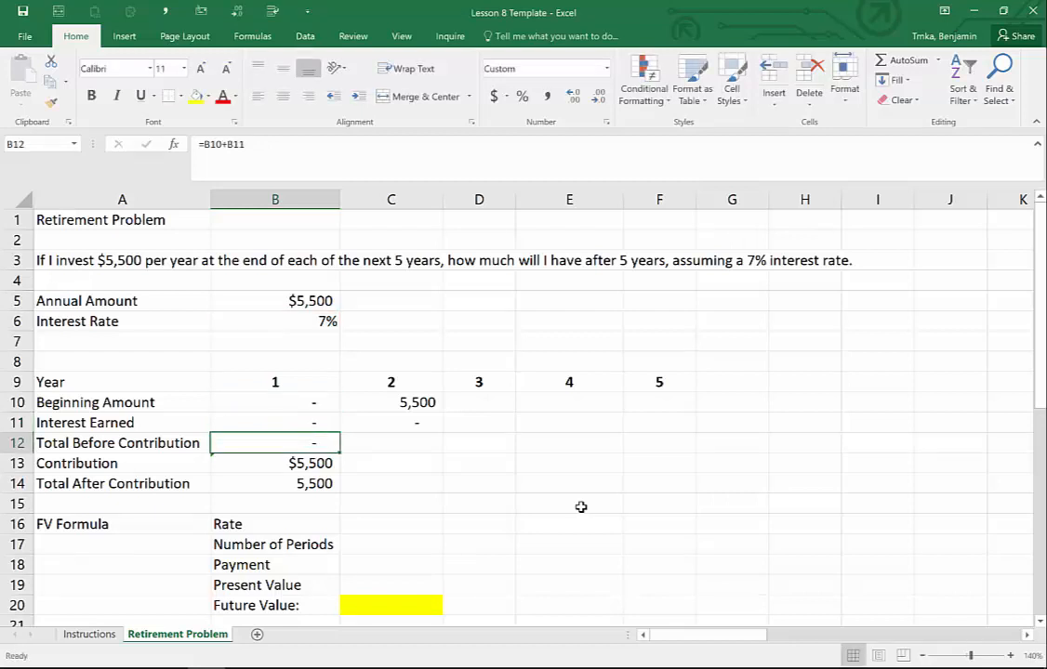
- Copy the locked Interest Earned formula from B11 into C11 and check which cells it references
key(Up)
key(ctrl+c)
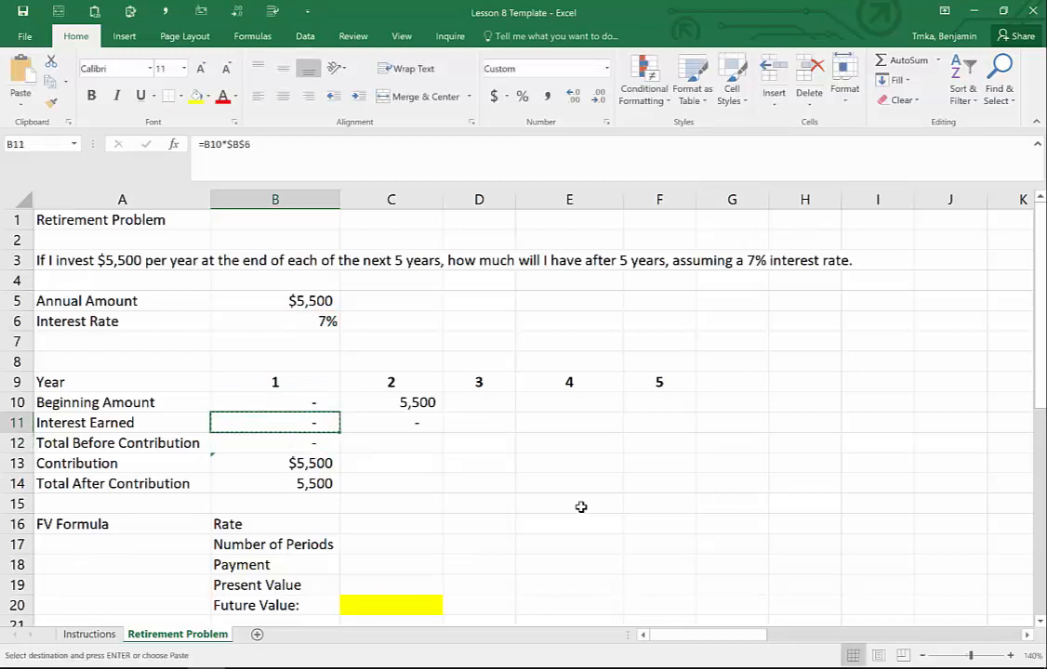
key(Right)
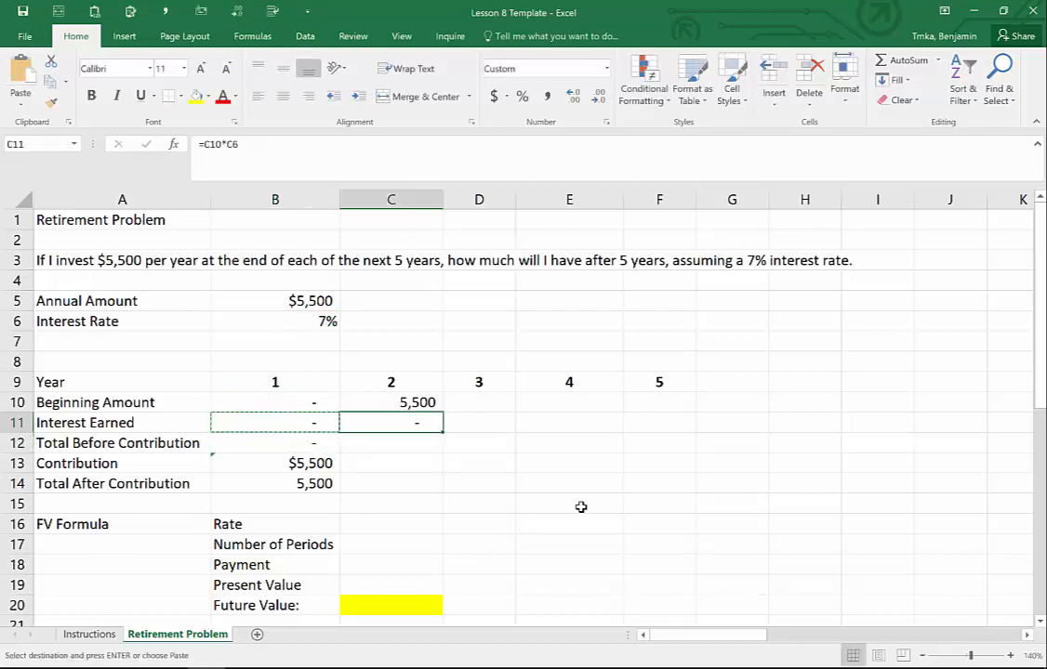
key(ctrl+v)
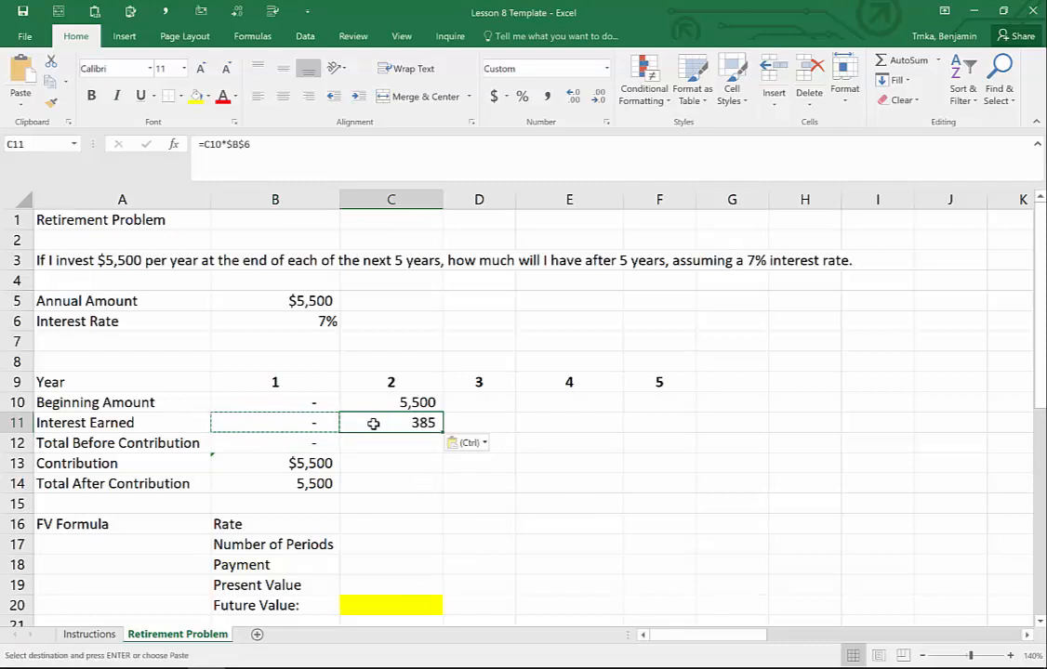
key(F2)
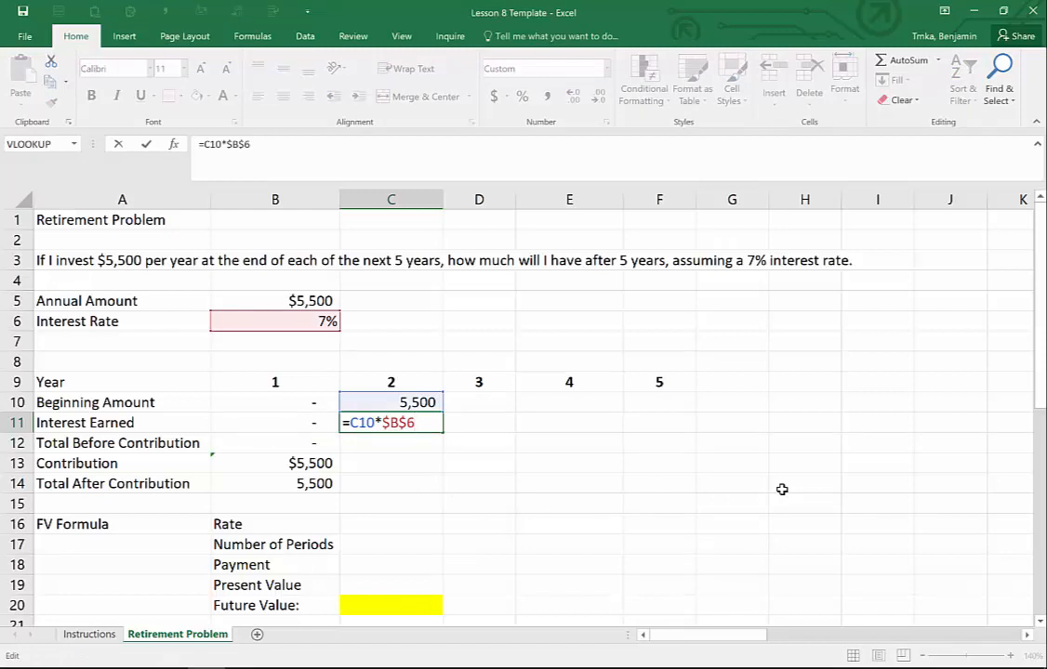
key(ctrl+Return)
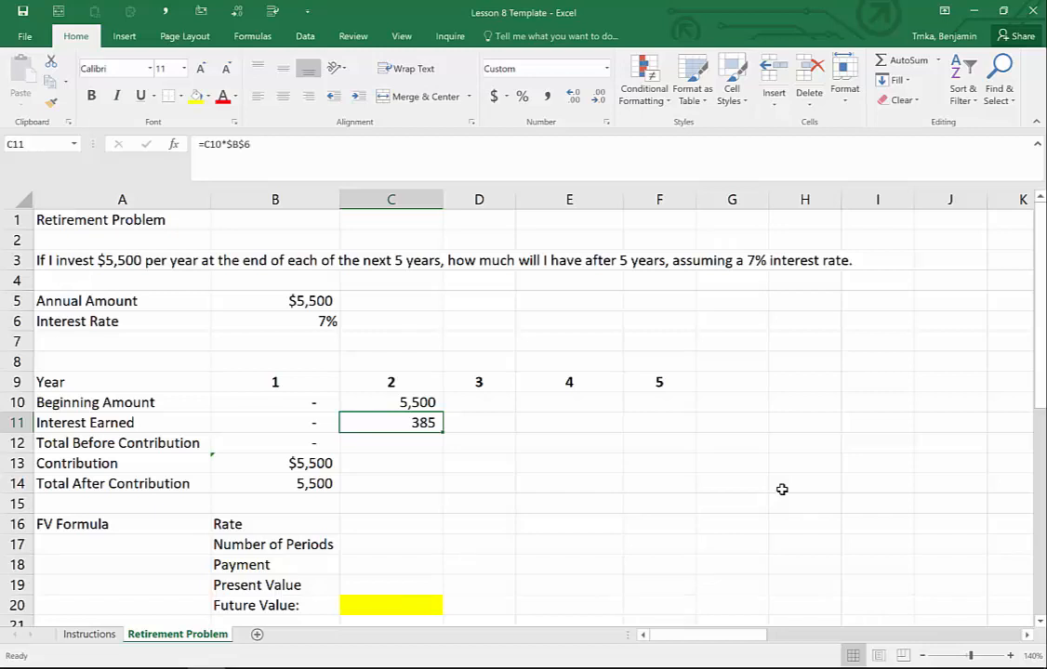
- Fill the Total Before Contribution formula from B12 across to the year 2 cell C12
key(Left)
key(Down)
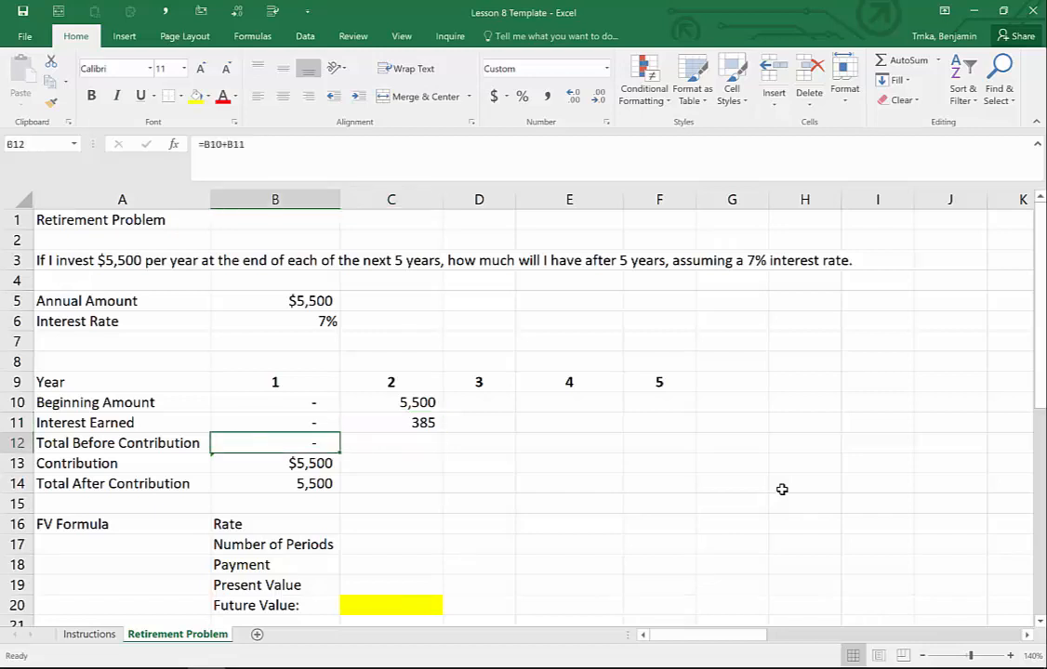
key(shift+Right)
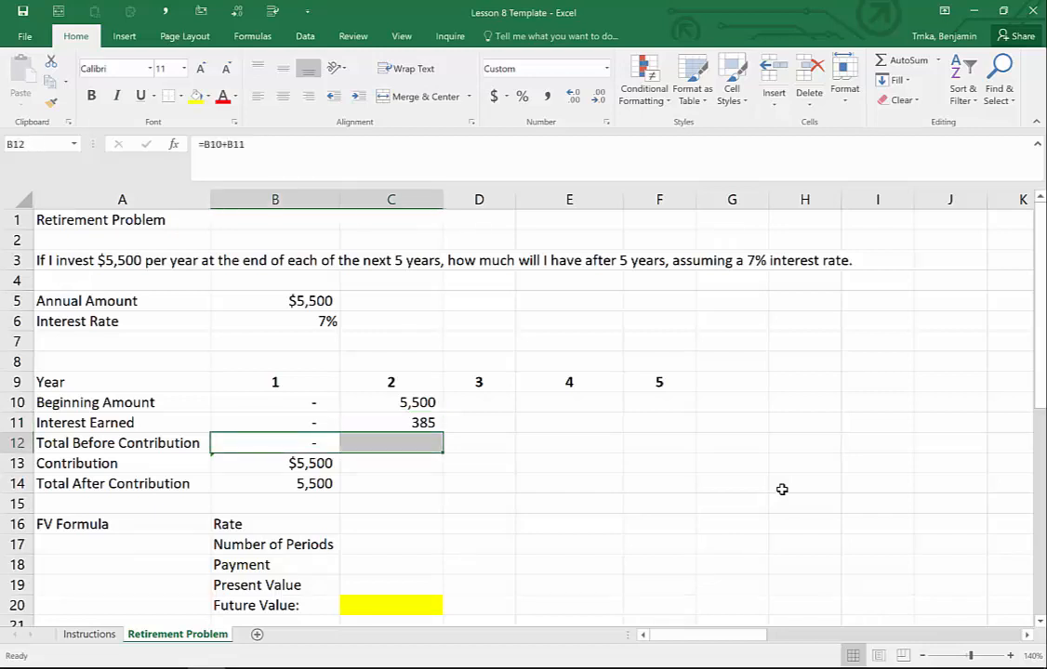
key(ctrl+r)
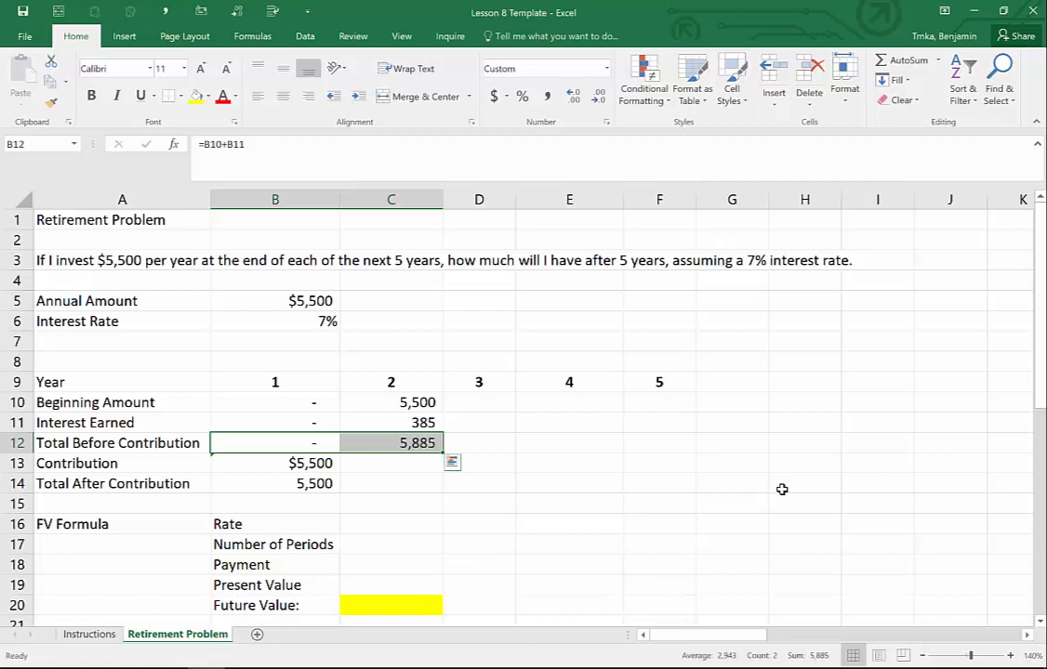
- Lock the Annual Amount reference in the year 1 Contribution formula in B13 as =$B$5
key(Down)
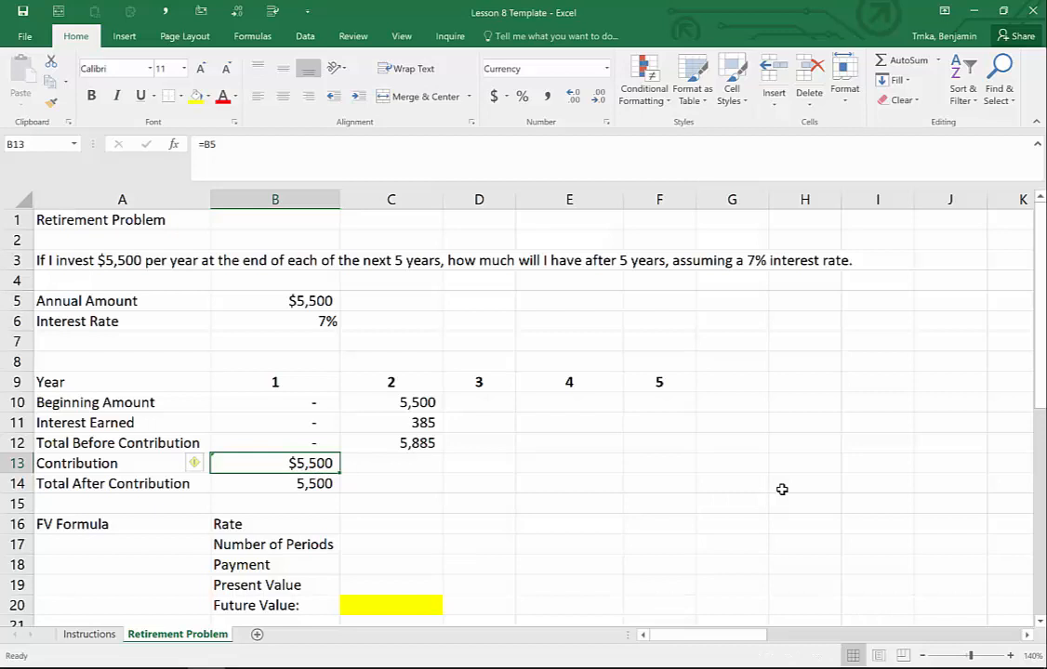
key(F2)
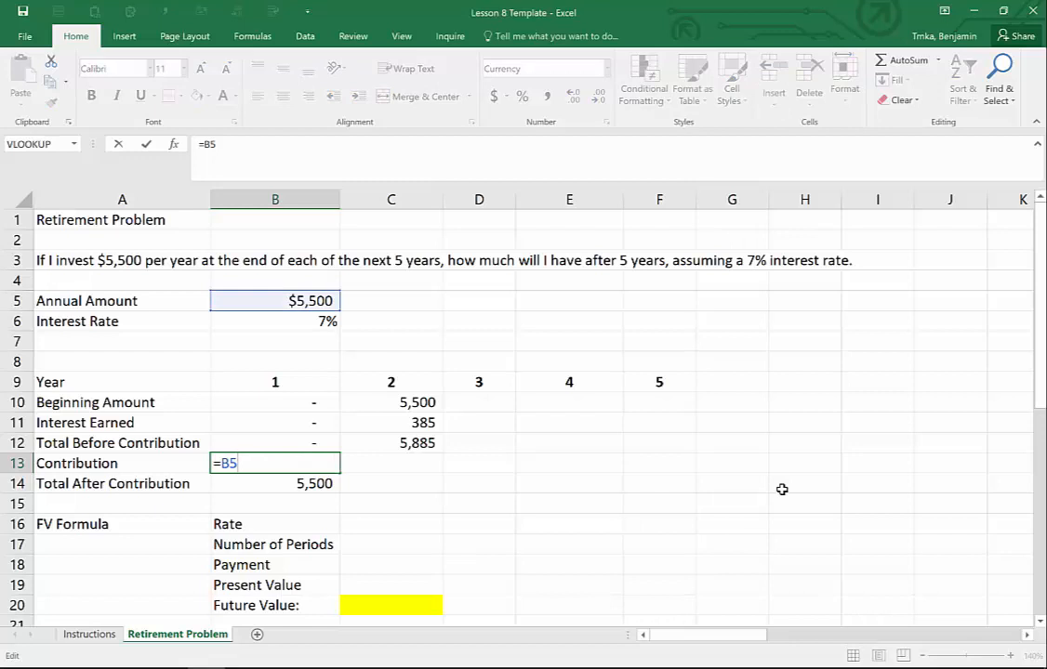
key(F4)
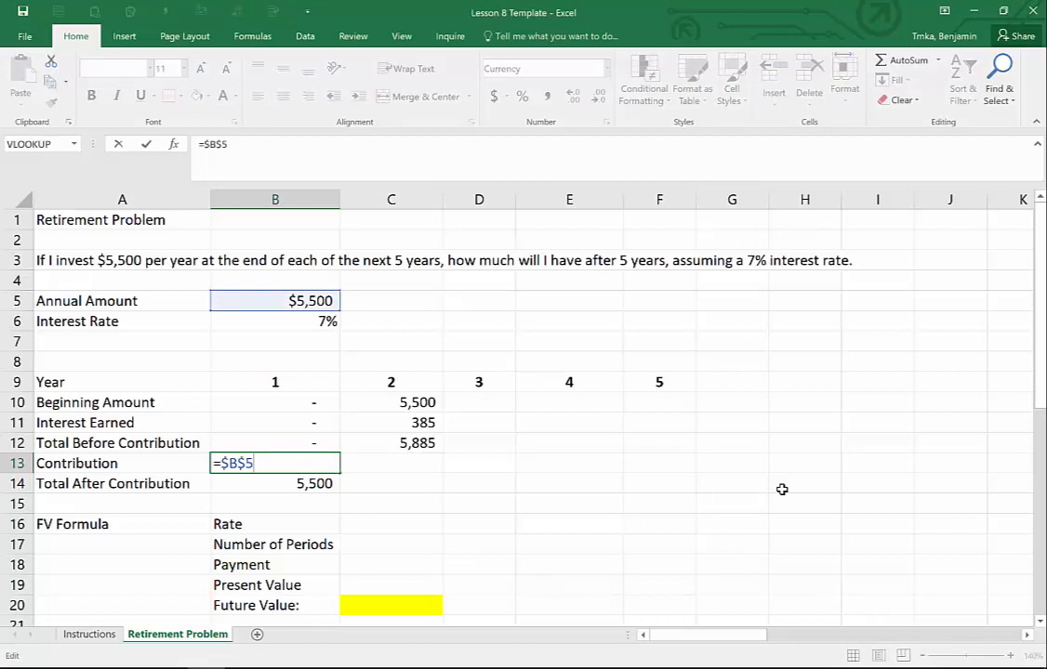
key(Return)
- Copy the locked Contribution formula from B13 into the year 2 cell C13
key(Up)
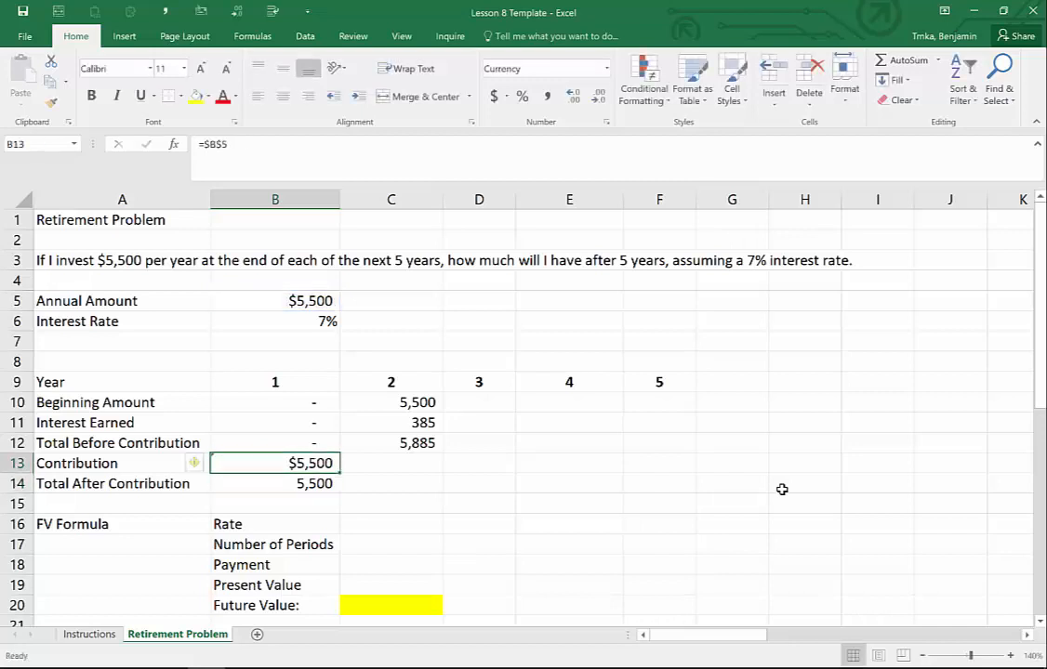
key(ctrl+c)
key(Right)
key(ctrl+v)
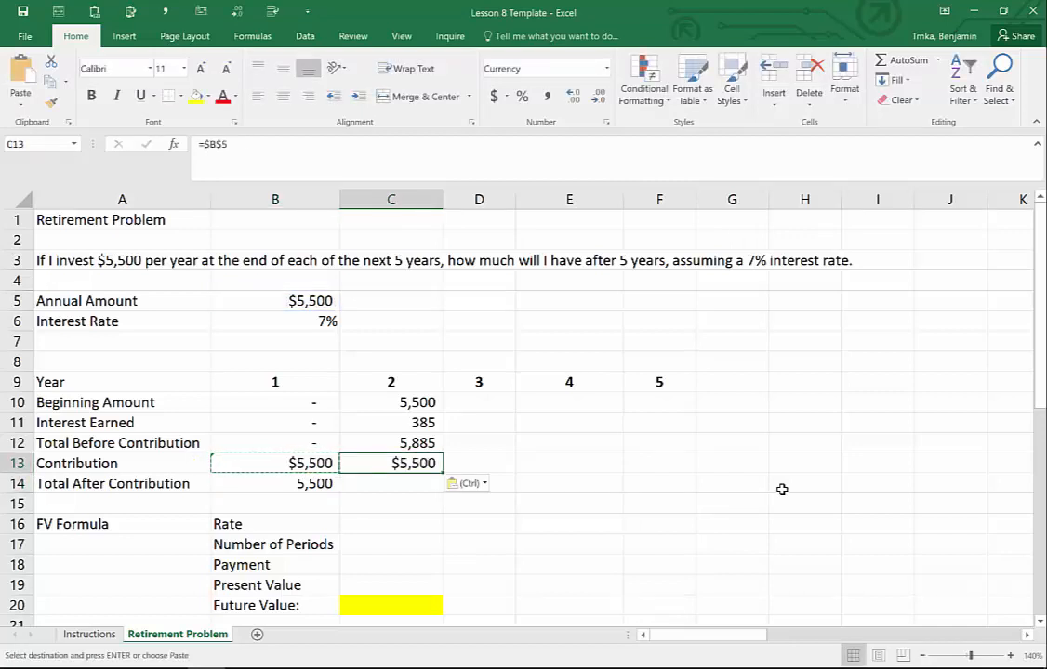
- Fill the Total After Contribution formula from B14 across to the year 2 cell C14
key(Left)
key(Down)
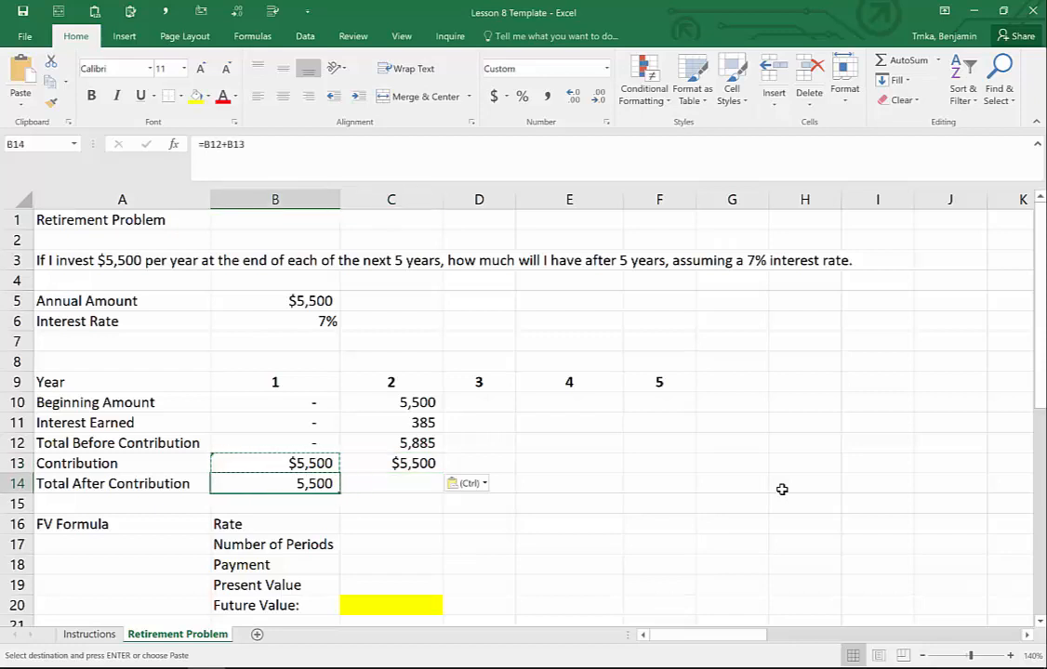
key(shift+Right)
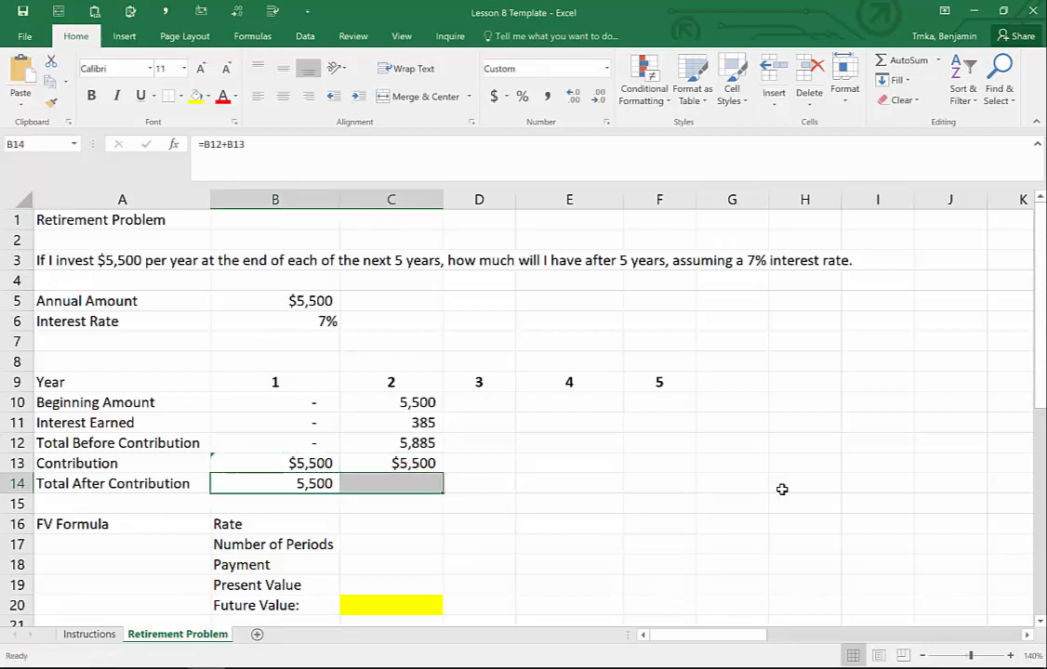
key(ctrl+r)
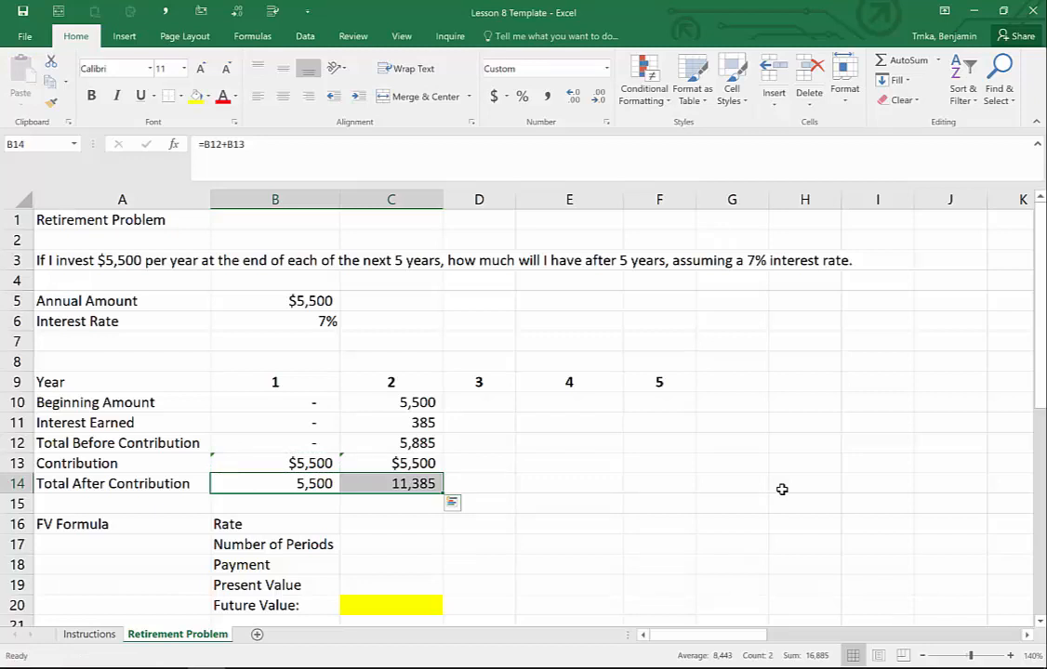
- Fill the year 2 formulas in C10:C14 across through column F to complete years 3 to 5
key(Right)
key(Up)
key(Up)
key(Up)
key(Up)
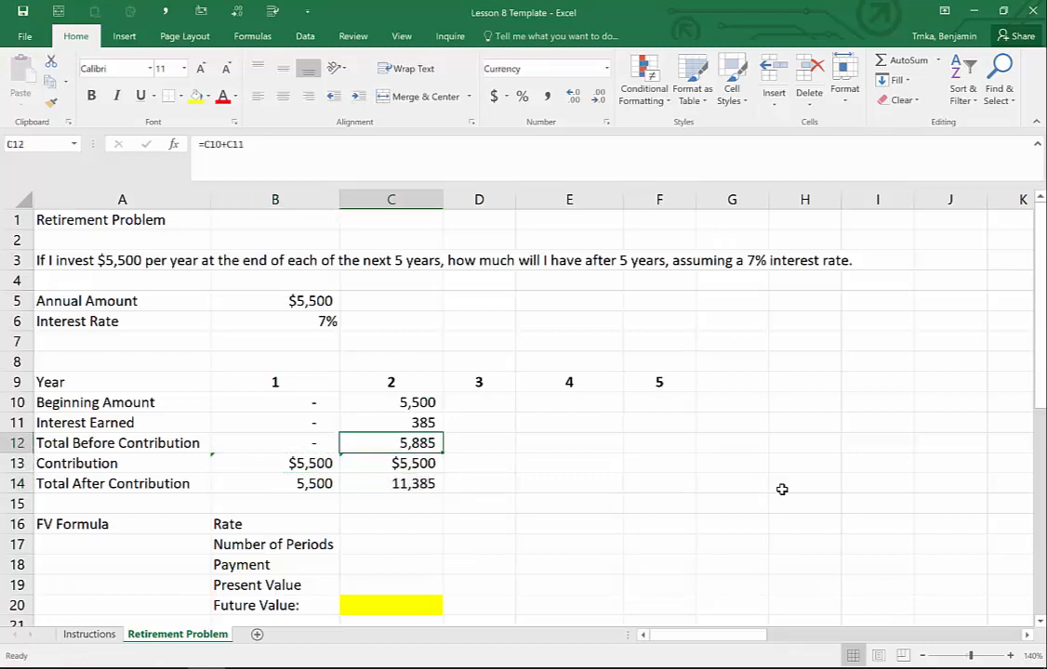
key(shift+Down)
key(shift+Down)
key(shift+Down)
key(shift+Down)
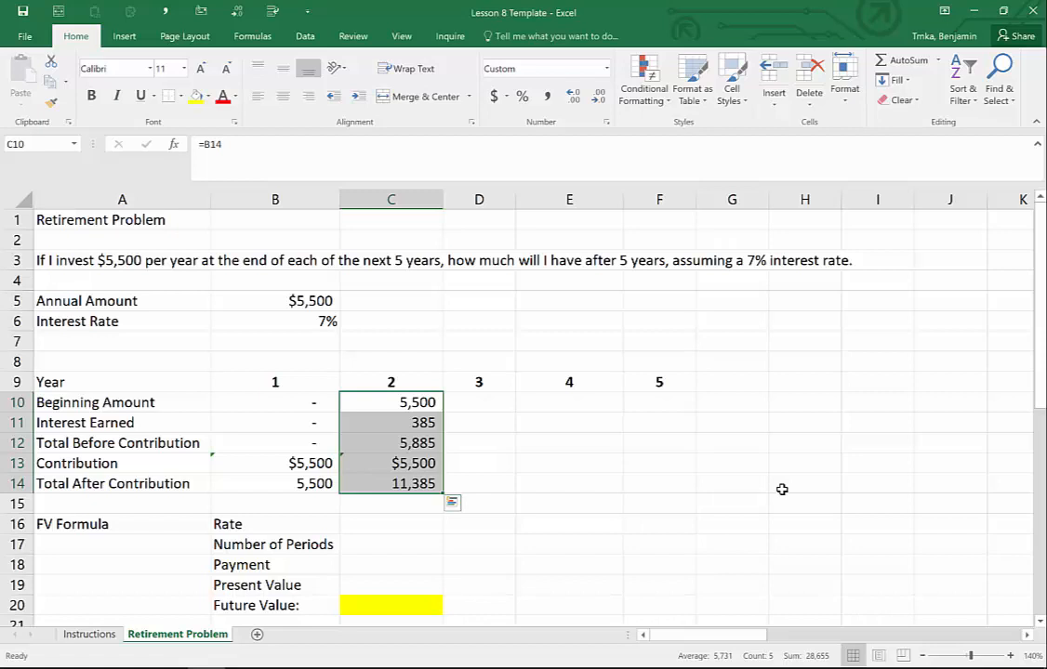
key(shift+Right)
key(shift+Right)
key(shift+Right)
key(ctrl+r)
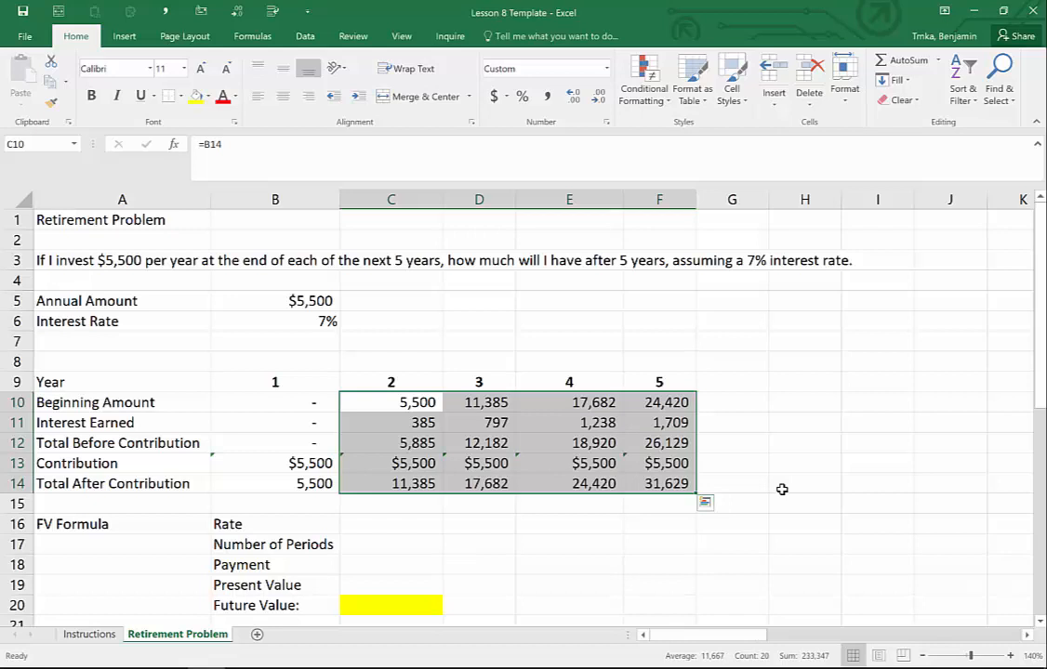
- Examine the year 5 Total After Contribution in F14
key(Right)
key(Down)
key(Down)
key(Down)
key(Right)
key(Down)
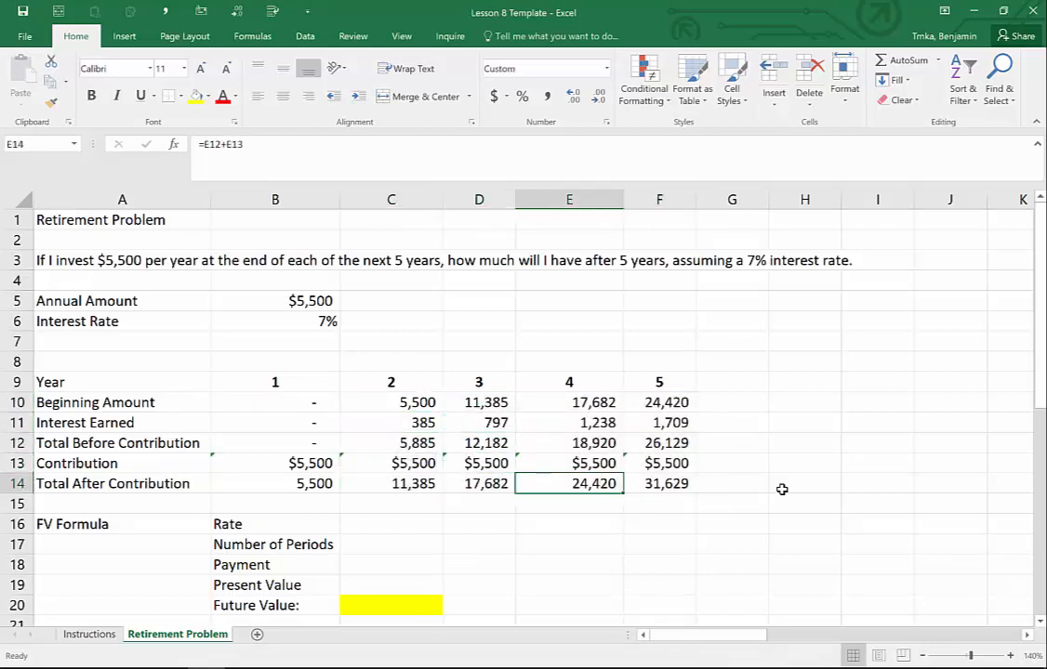
key(Right)
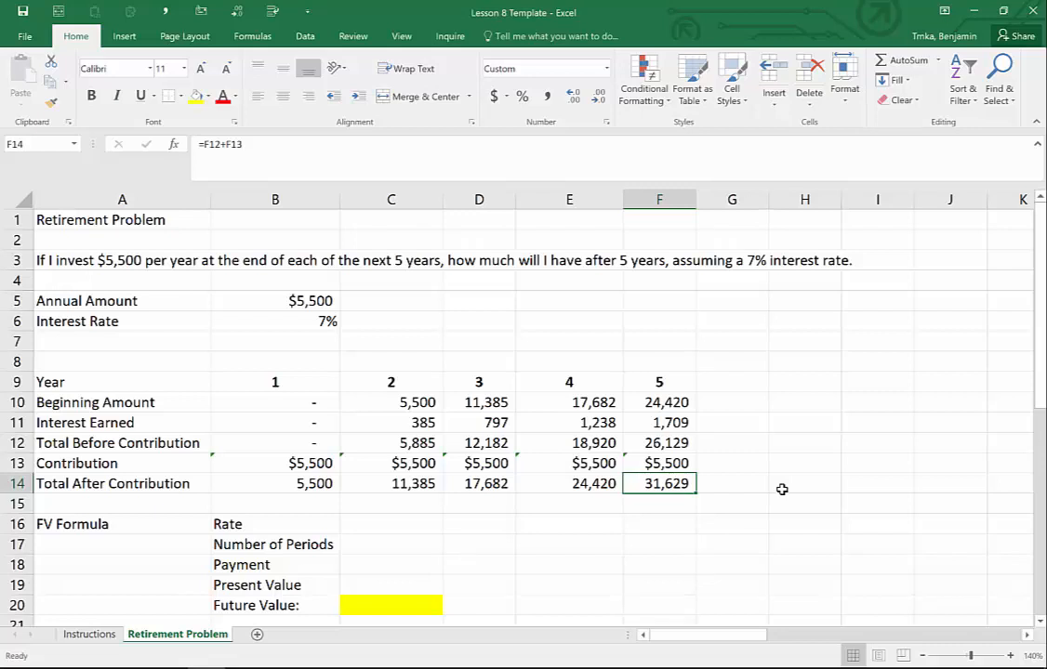
- Enter the FV inputs Rate 7% in C16 and Number of Periods 5 in C17
key(Down)
key(Left)
key(Left)
key(Down)
key(Left)
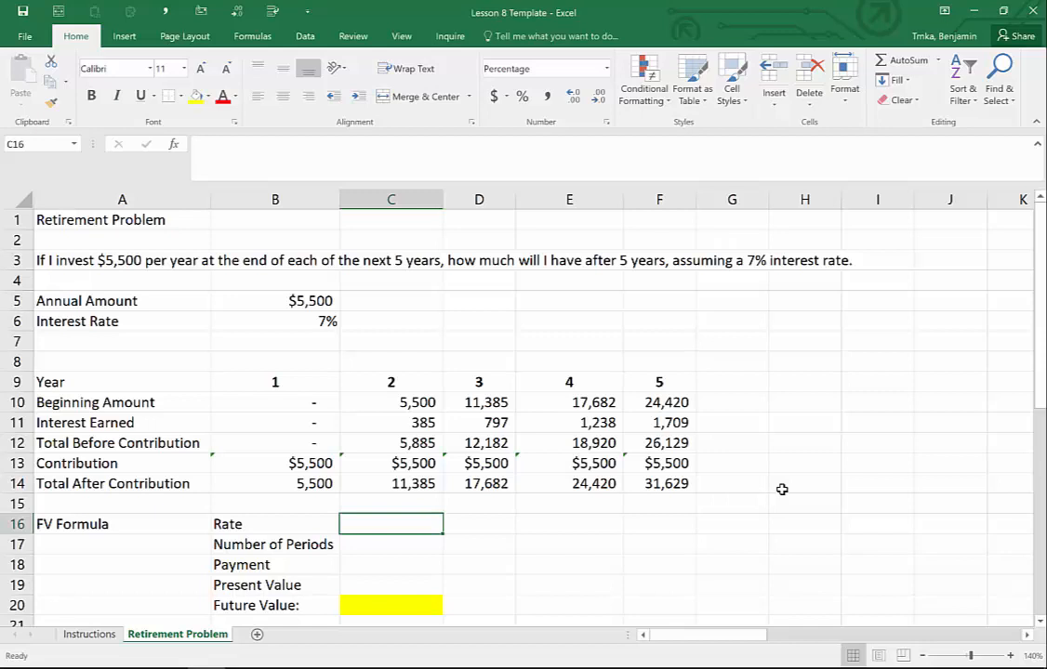
text(7%)
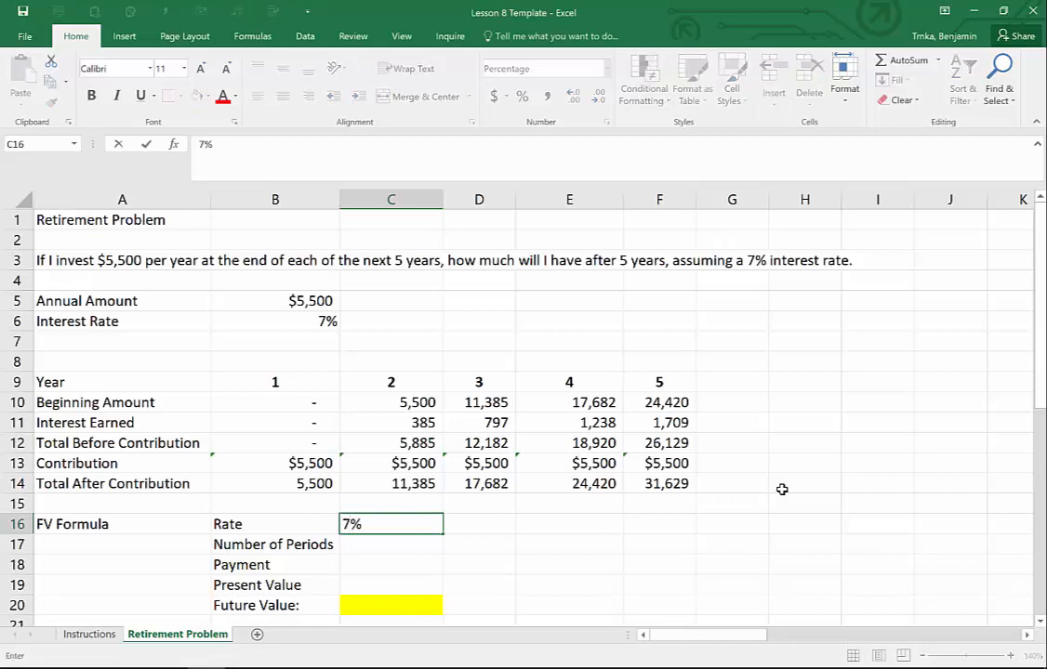
key(Return)
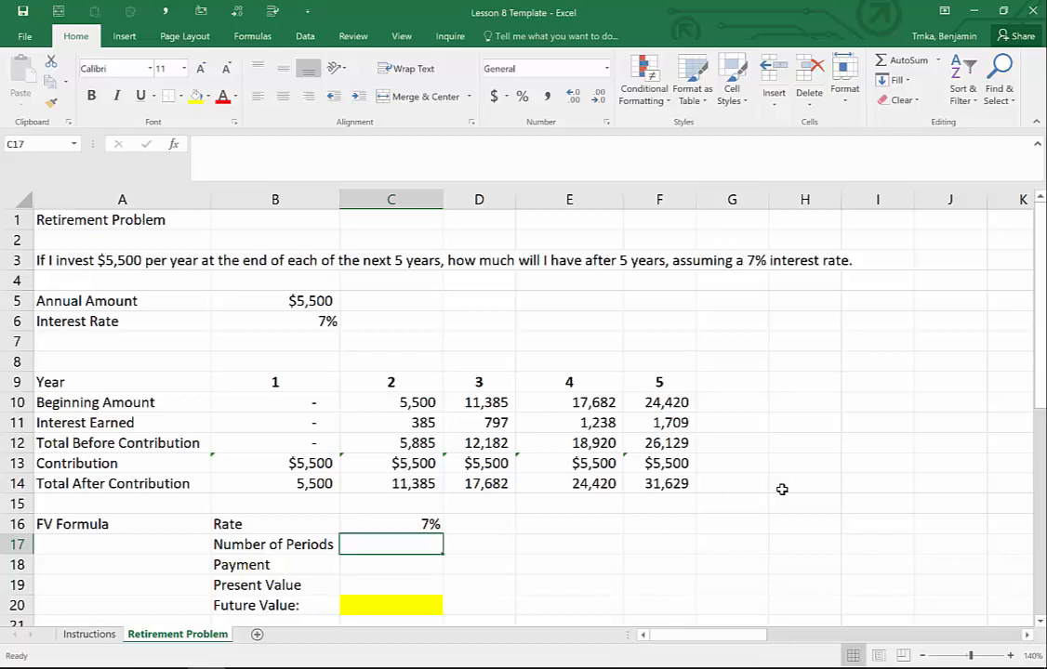
text(5)
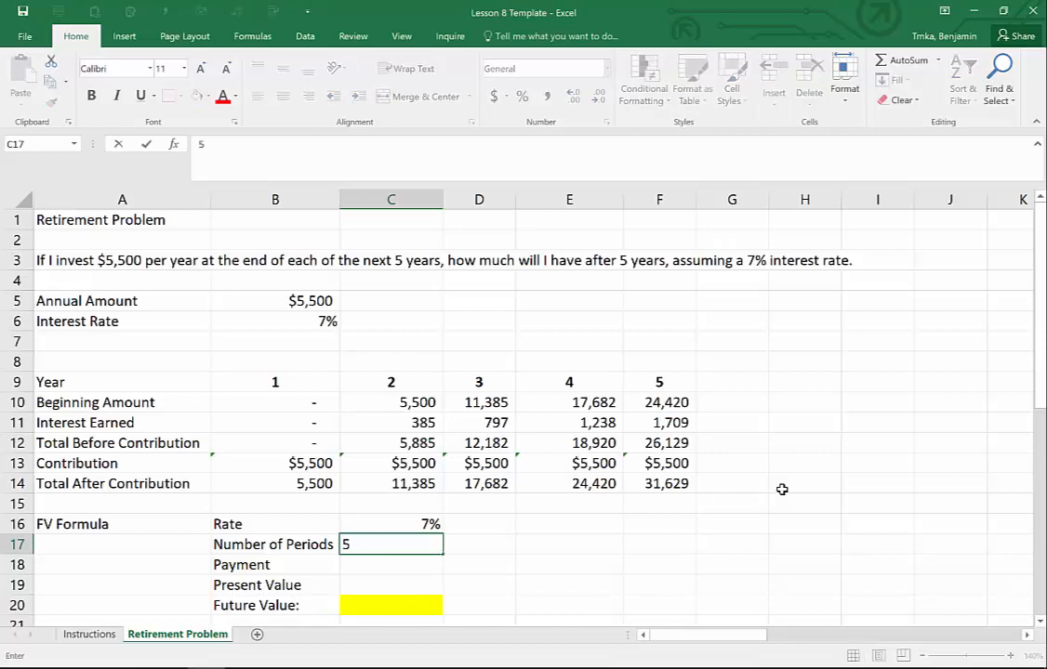
key(Return)
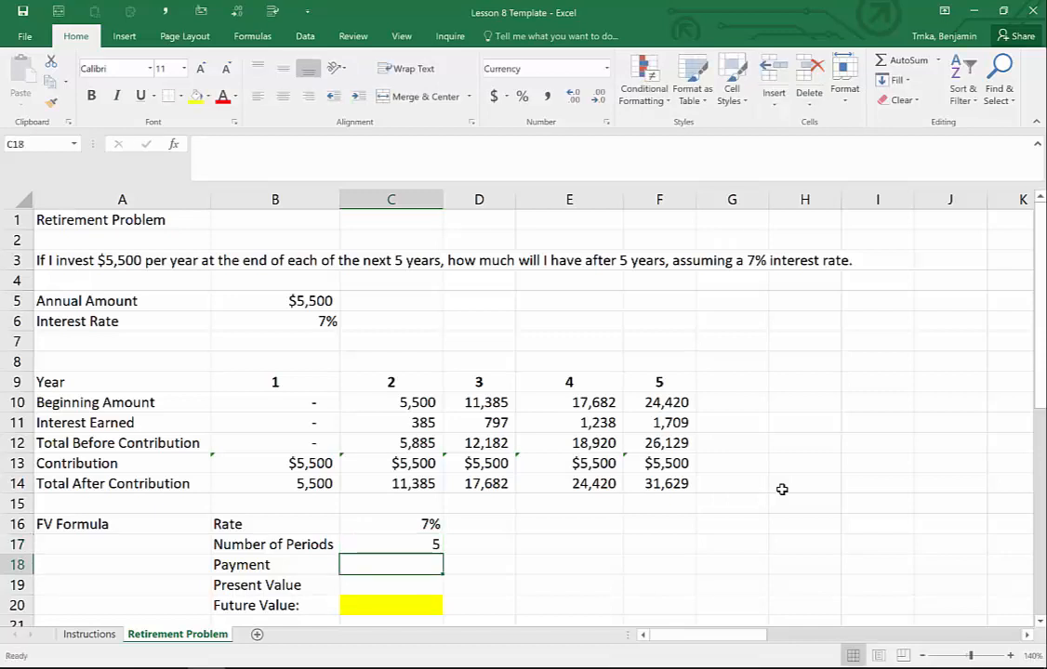
- Enter a Payment of 5500 in C18 and a Present Value of 0 in C19
text(5500)
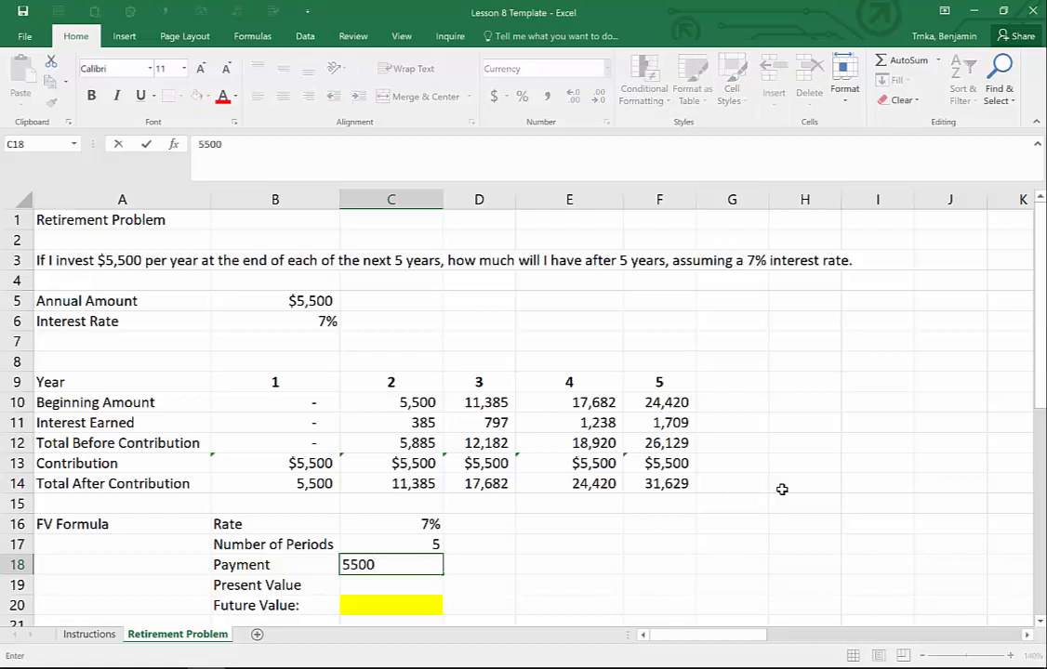
key(Return)
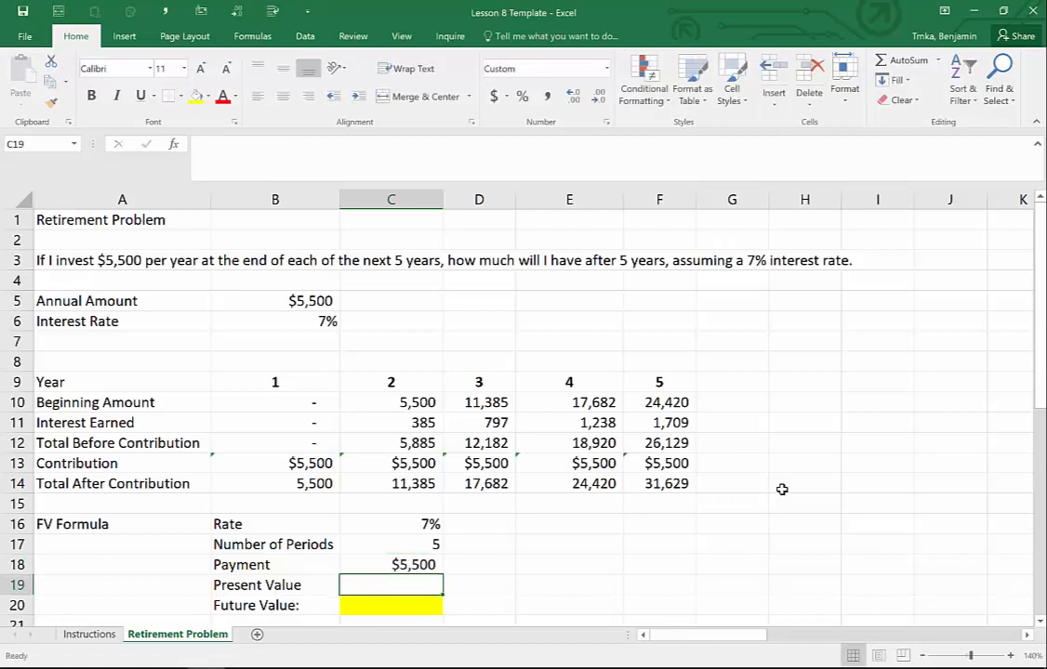
text(0)
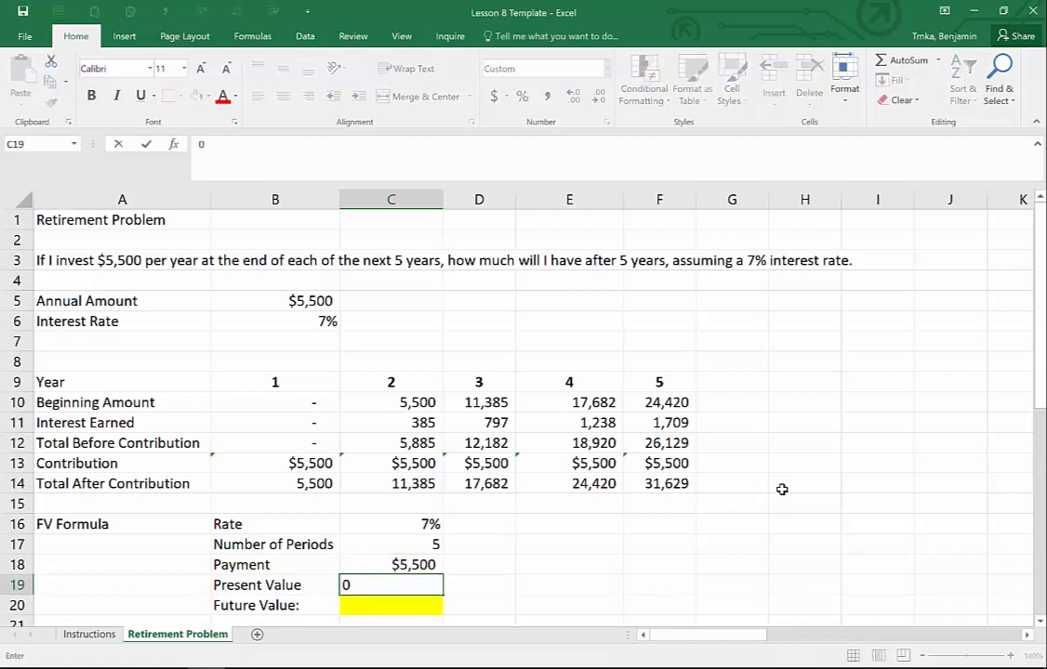
key(Return)
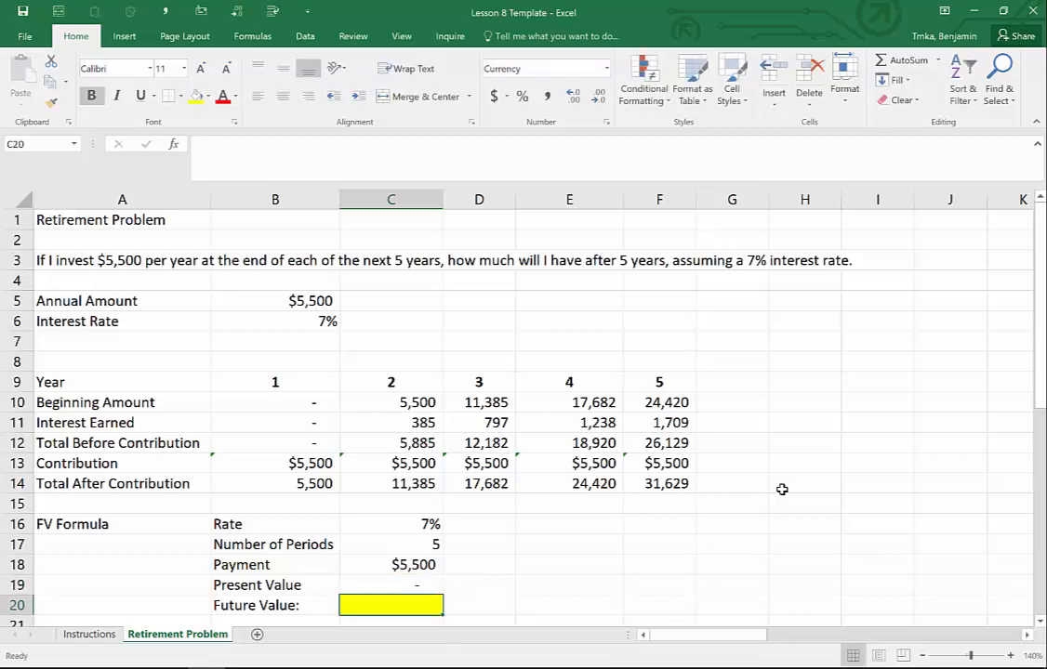
- Start an FV formula in the Future Value cell C20 with the rate argument referencing C16
text(=)
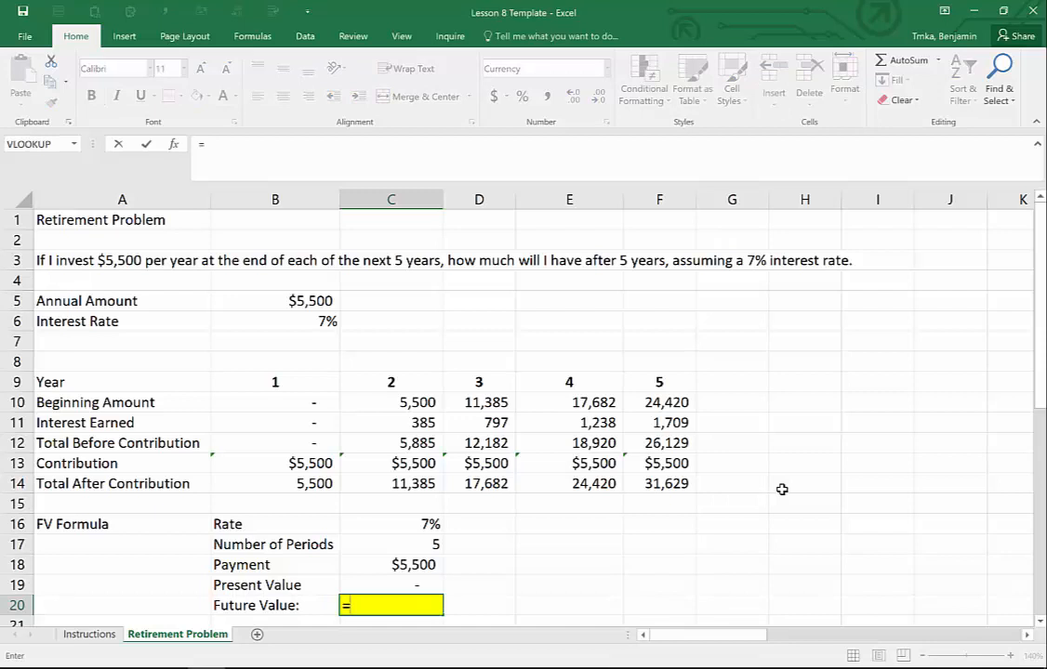
text(f)
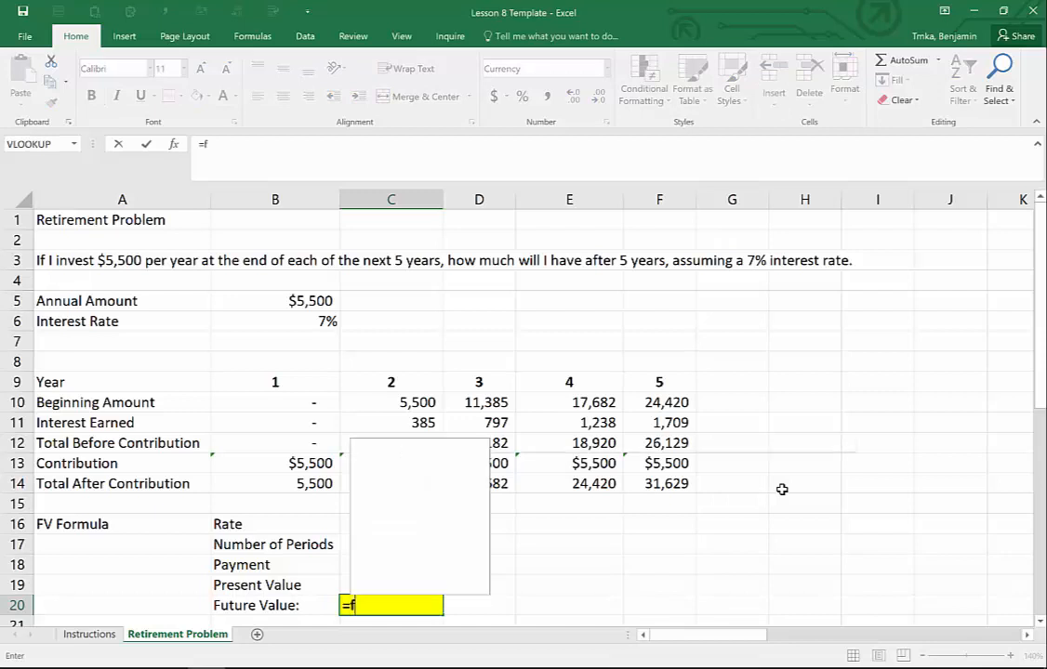
text(v)
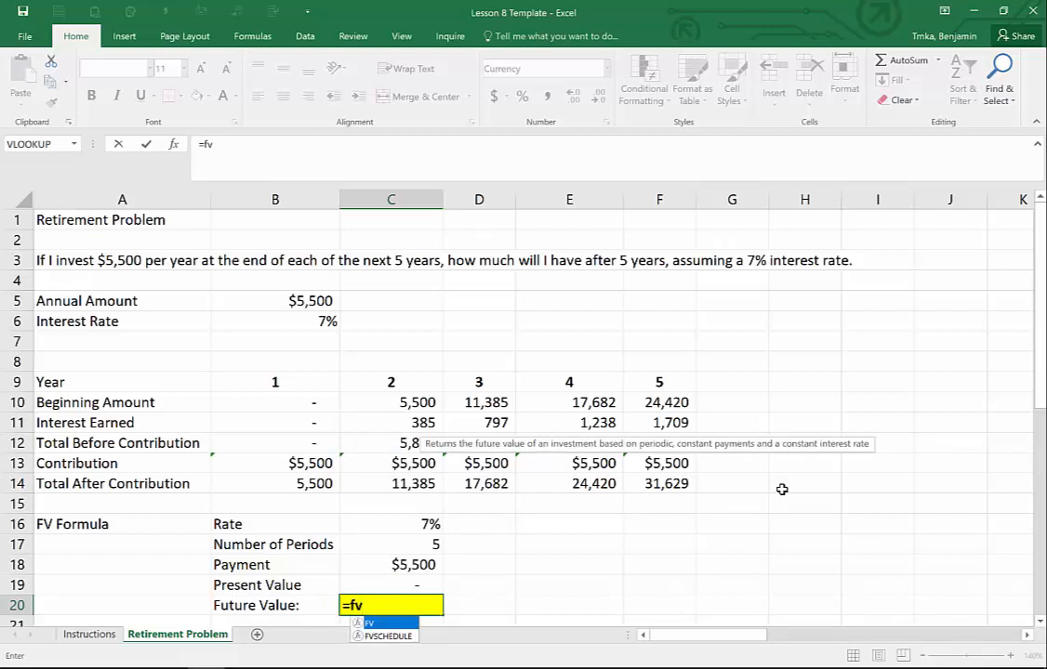
key(Tab)
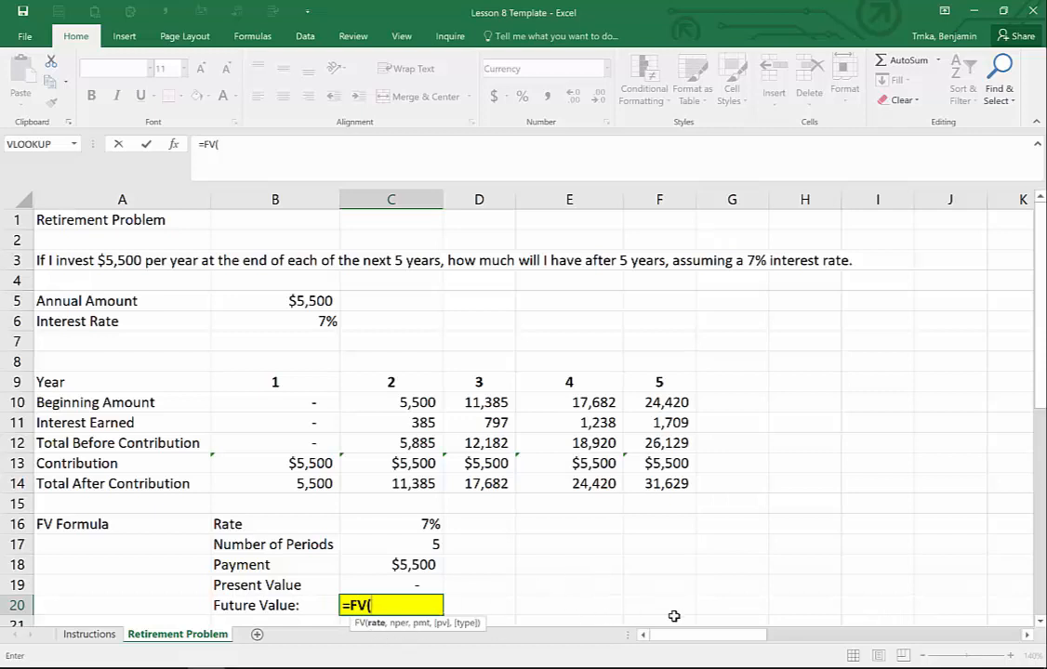
key(Up)
key(Up)
key(Up)
key(Up)
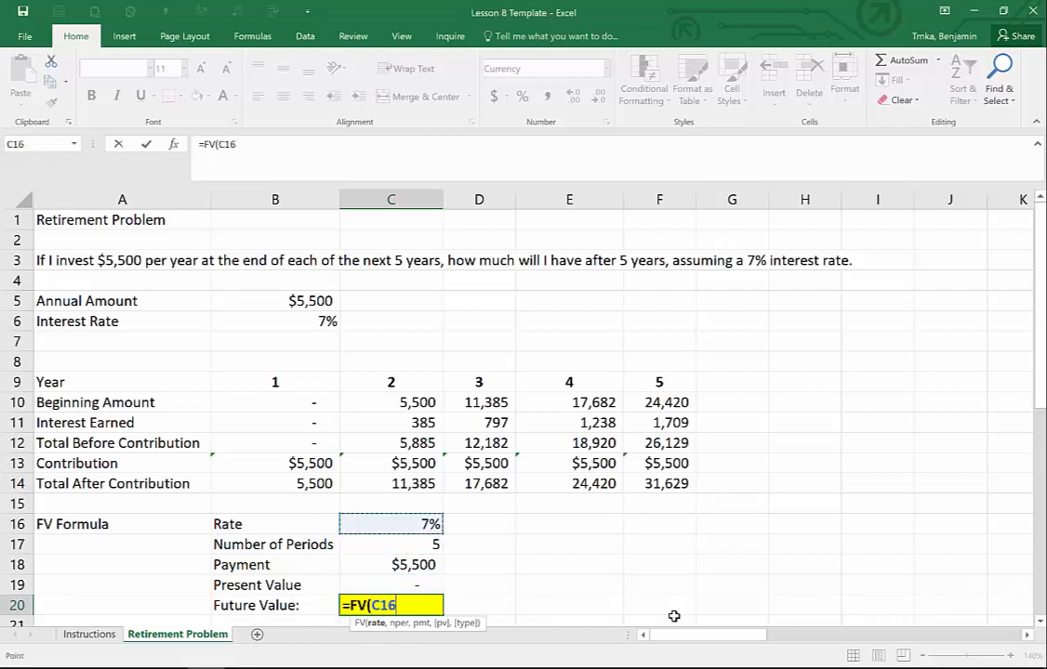
- Add the number of periods C17 and the payment C18 as the next arguments of the FV formula
text(,)
key(Up)
key(Up)
key(Up)
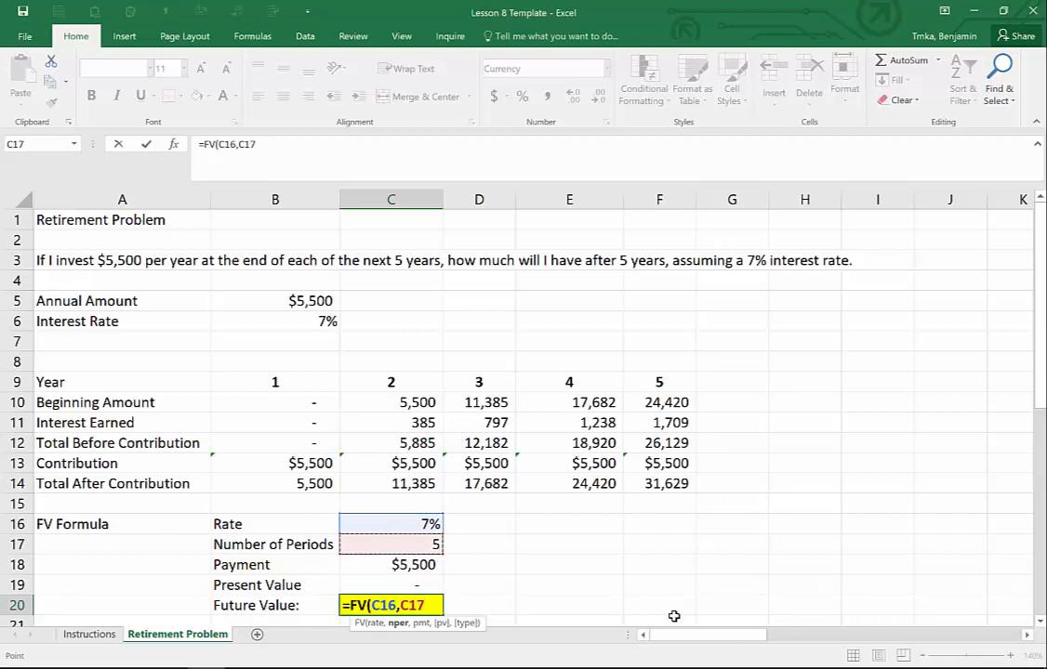
text(,)
key(Up)
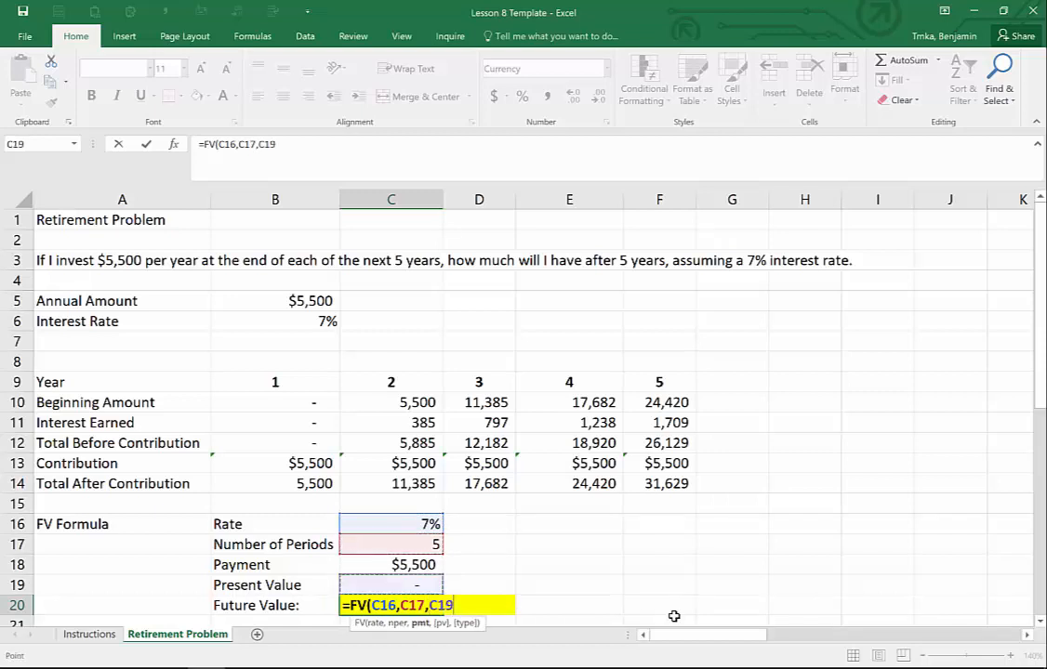
key(Up)
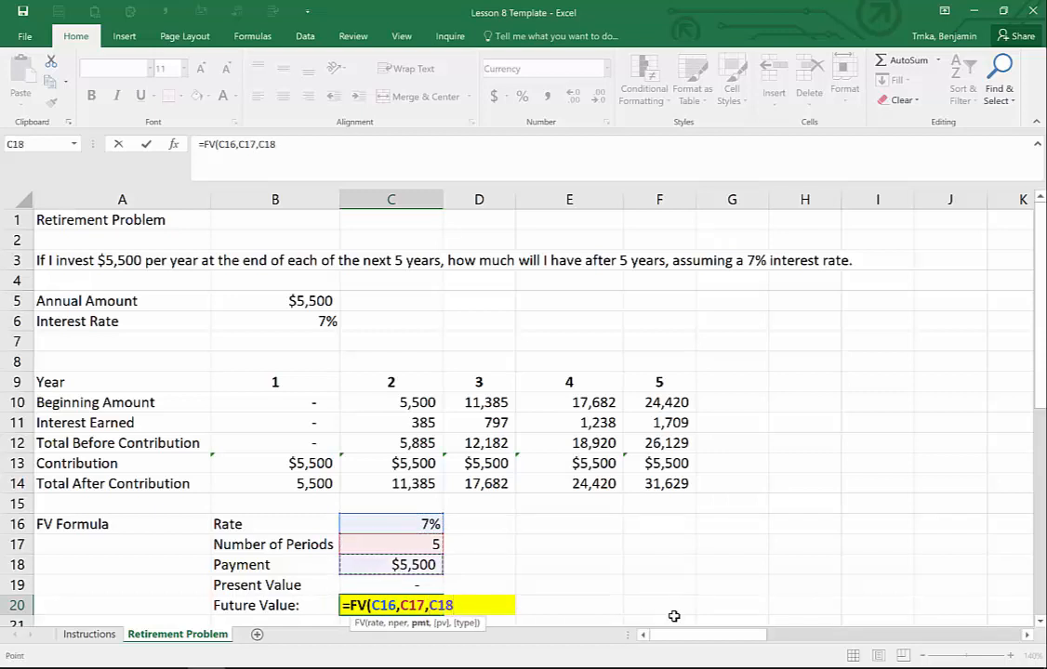
- Complete the FV formula with present value C19 and type 0 for end-of-period payments, giving =FV(C16,C17,C18,C19,0)
text(,)
key(Up)
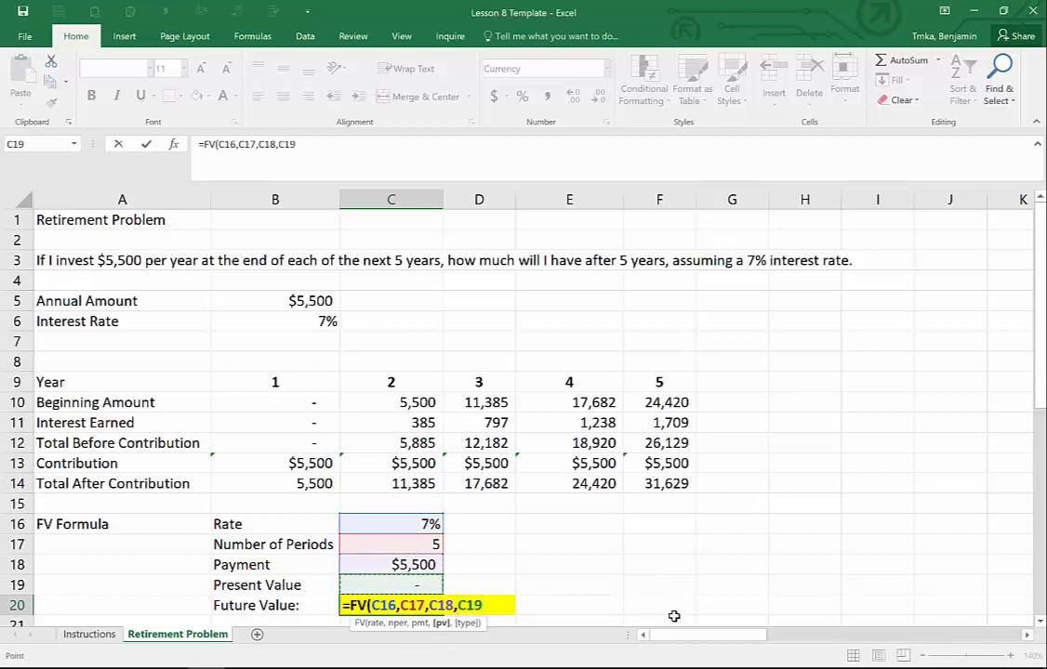
text(,)
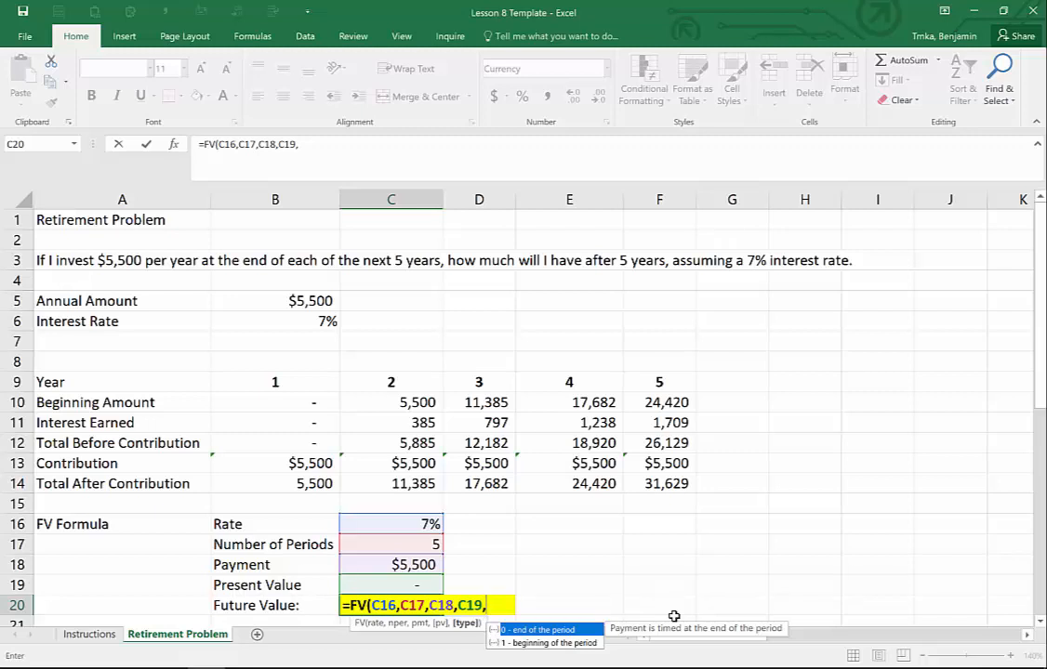
text(0))
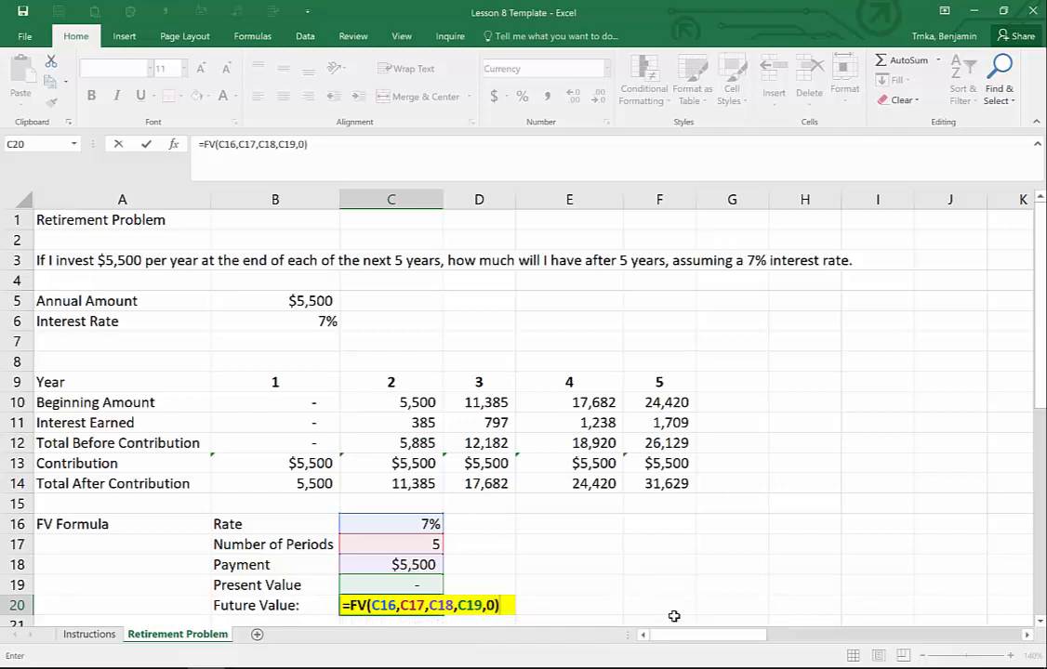
key(Return)
key(Up)
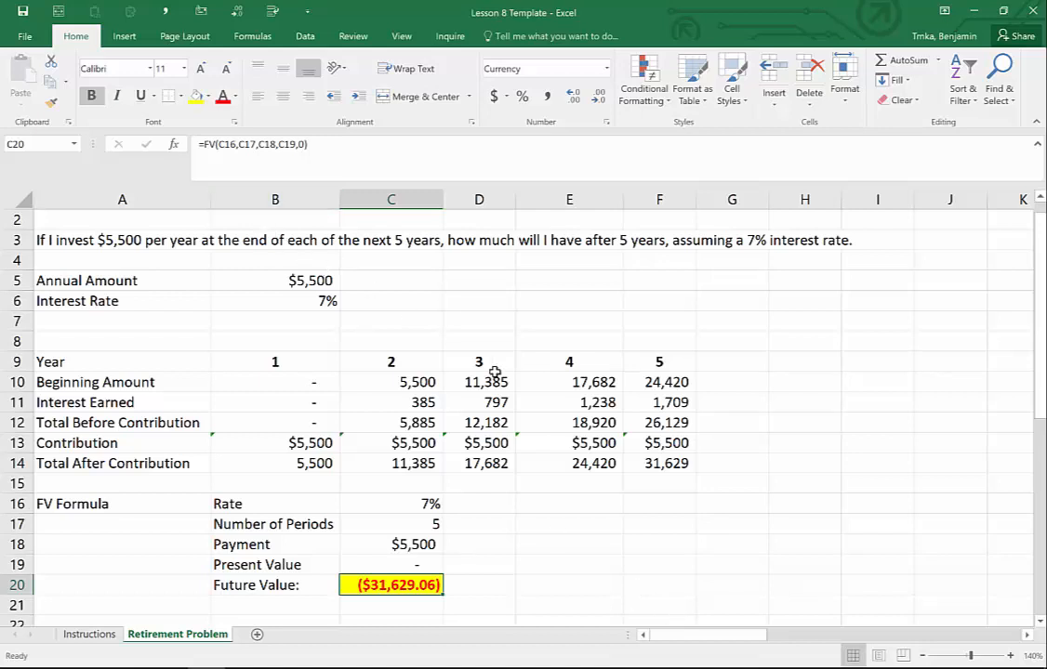
- Negate the Future Value formula in C20 so it reads =-FV(C16,C17,C18,C19,0)
key(F2)
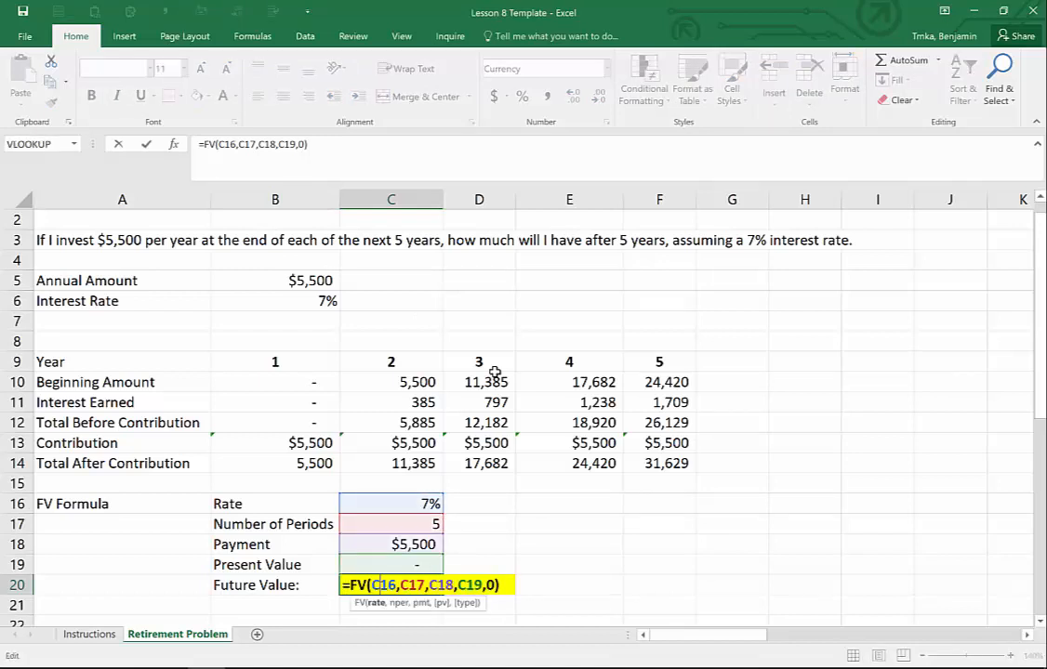
text(-)
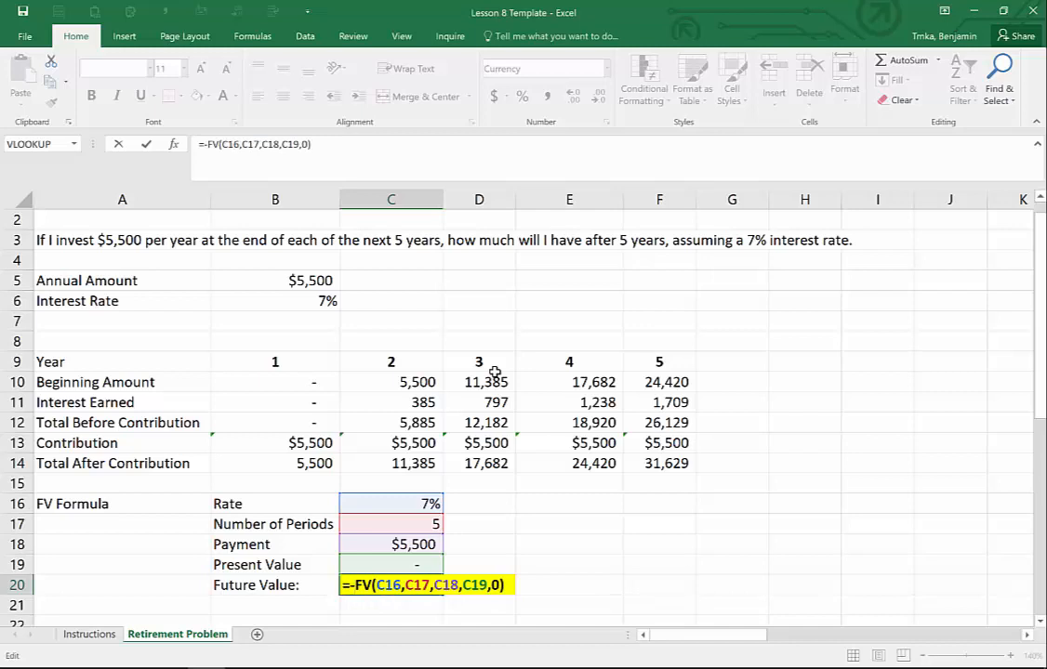
key(ctrl+Return)
key(Up)
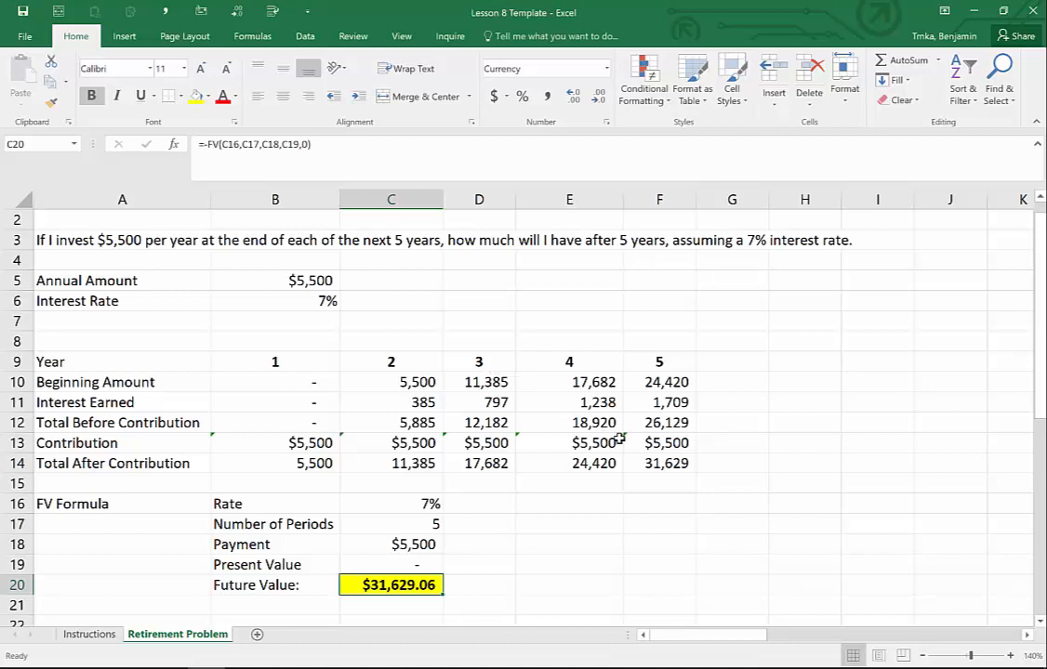
- Change the Number of Periods in C17 to 40
click(400, 526)
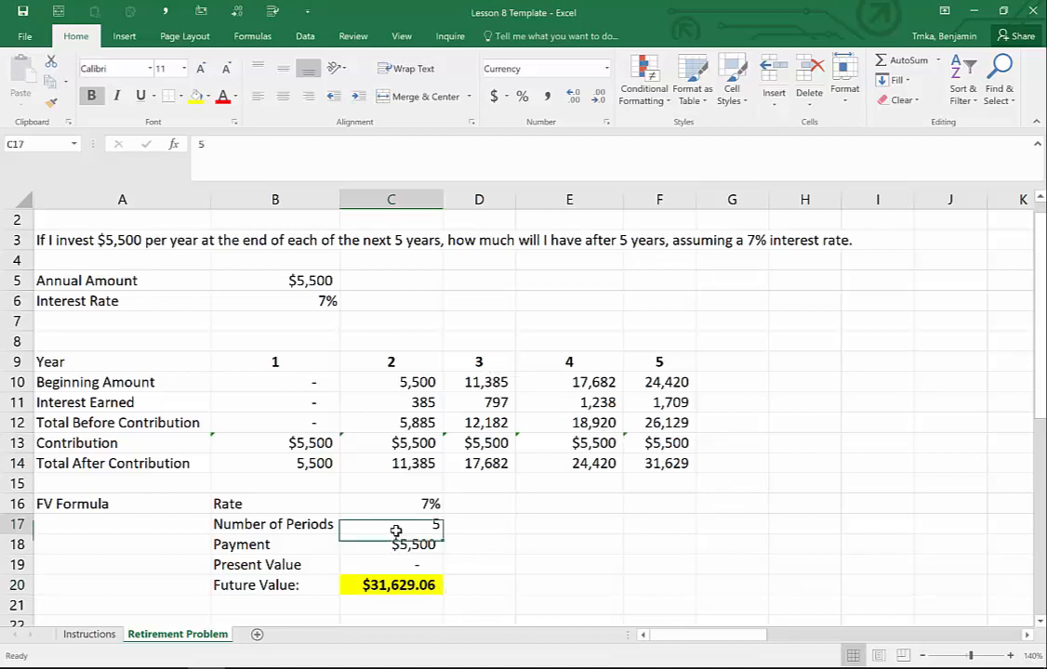
text(40)
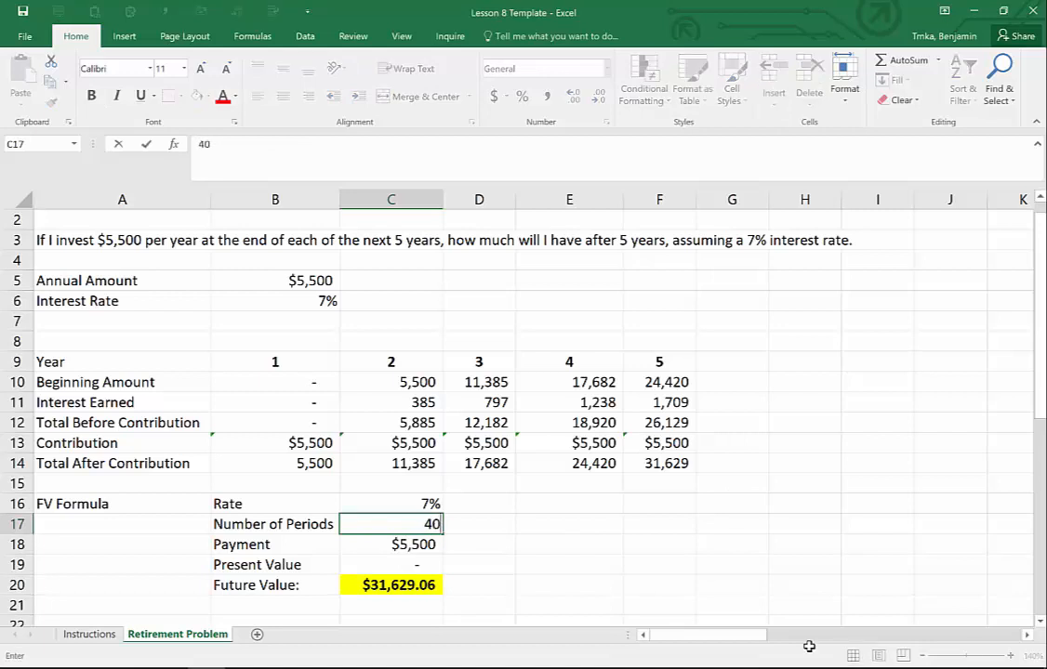
key(Return)
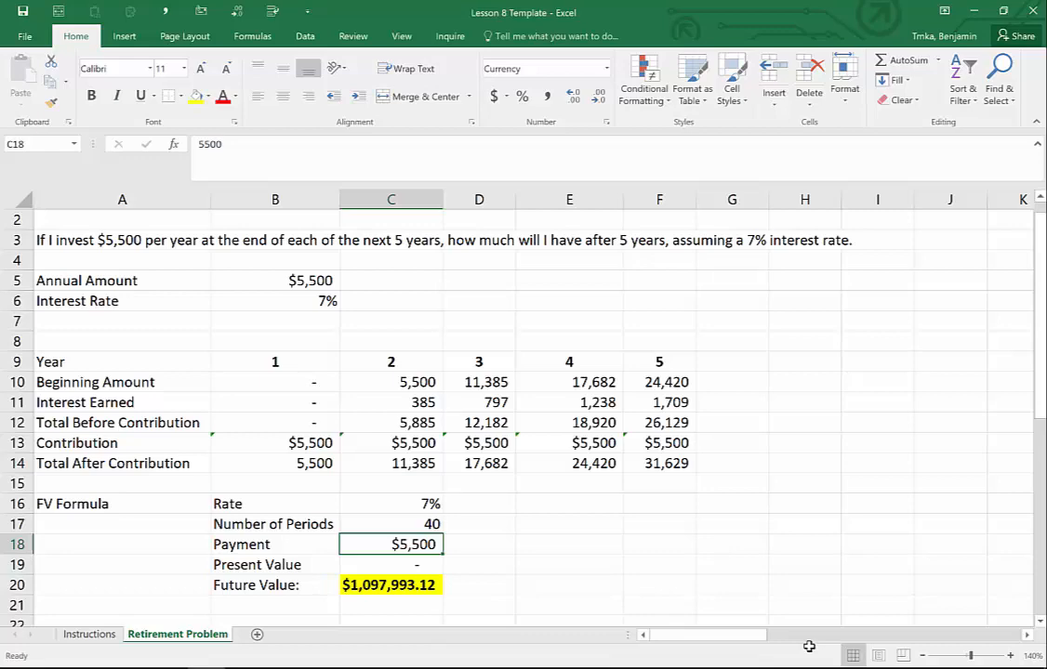
- Enter an Interest Rate of 7% in C25 for the 30-year, $2,000,000 retirement savings problem
scroll(767, 540, down, 2)
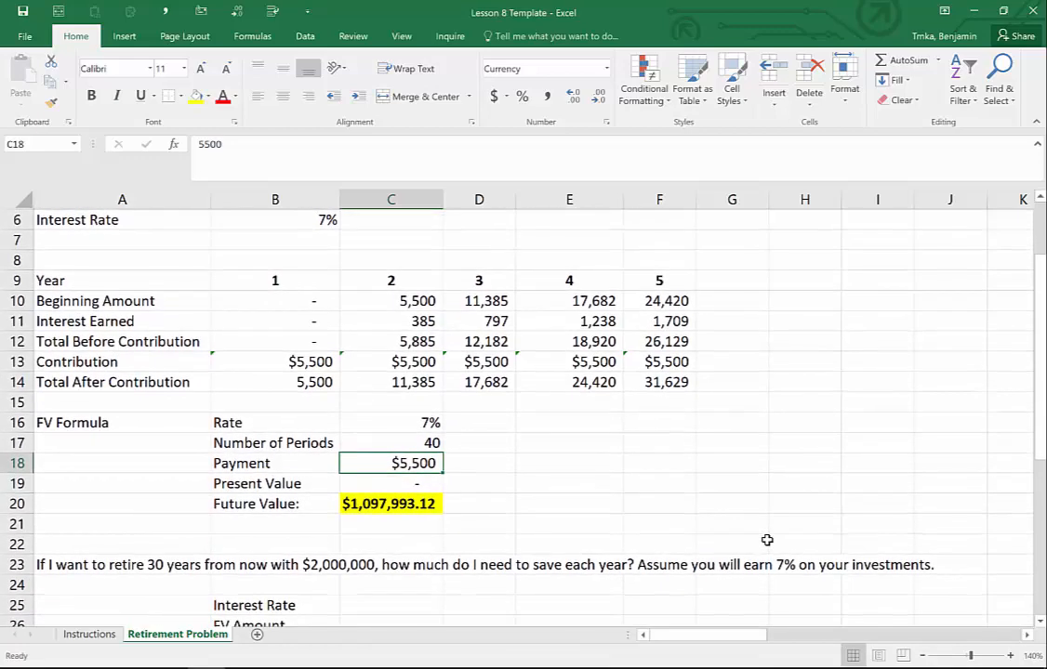
scroll(767, 540, down, 3)
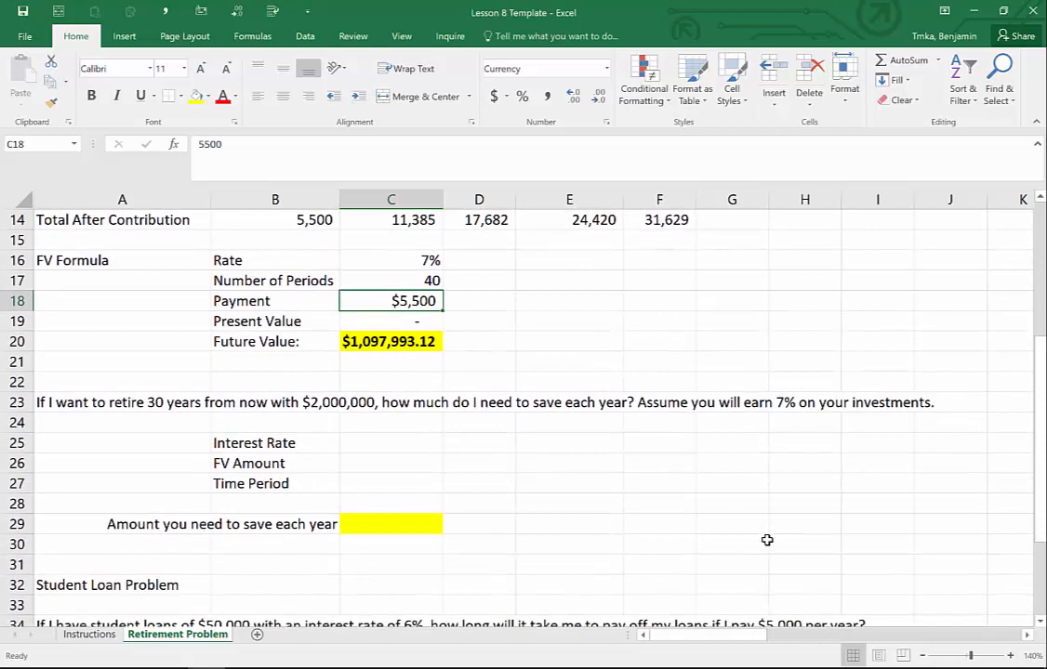
key(Down)
key(Down)
key(Down)
key(Down)
key(Down)
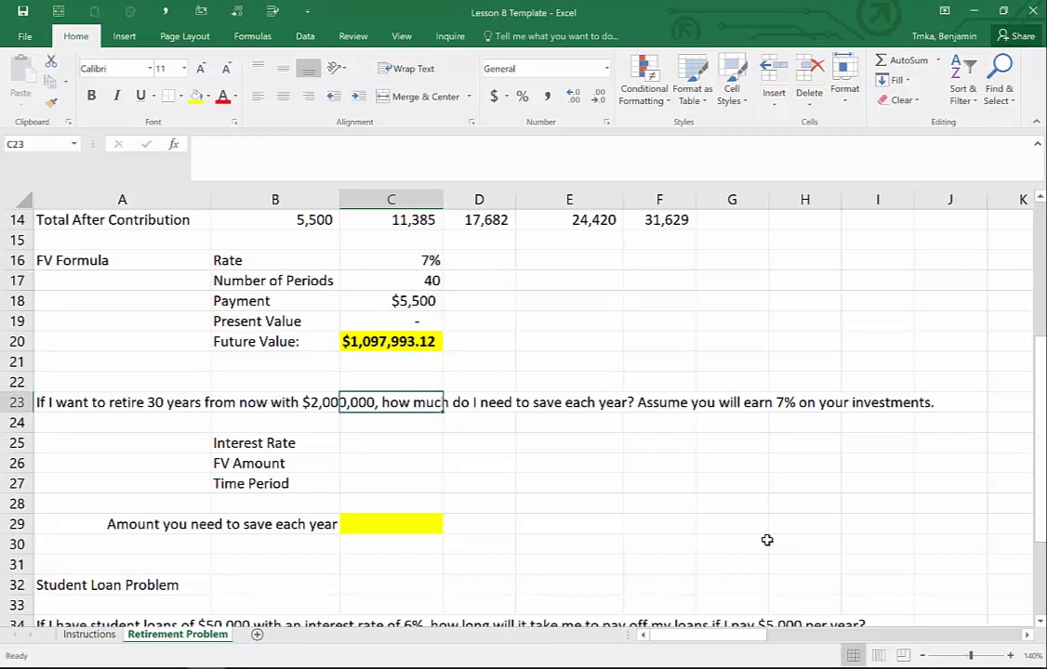
key(Down)
key(Down)
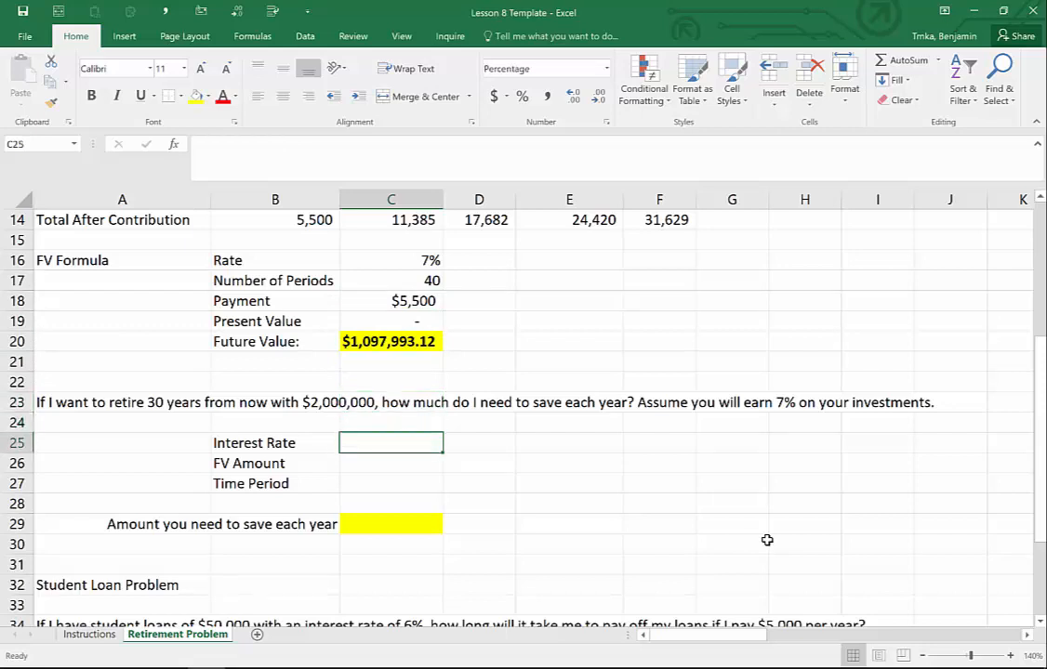
text(7%)
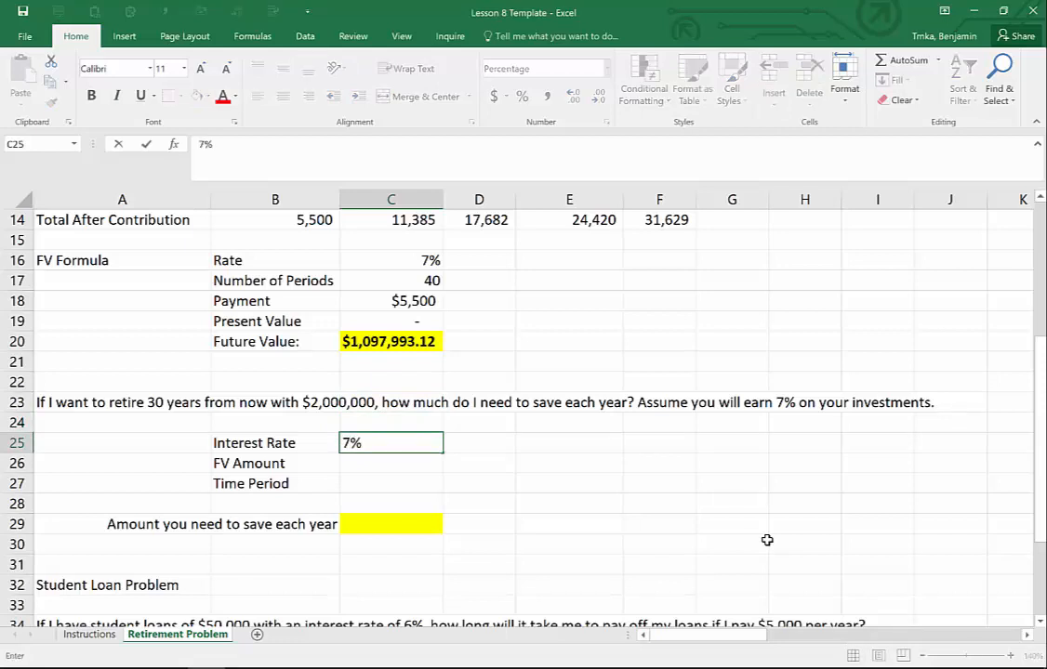
key(Return)
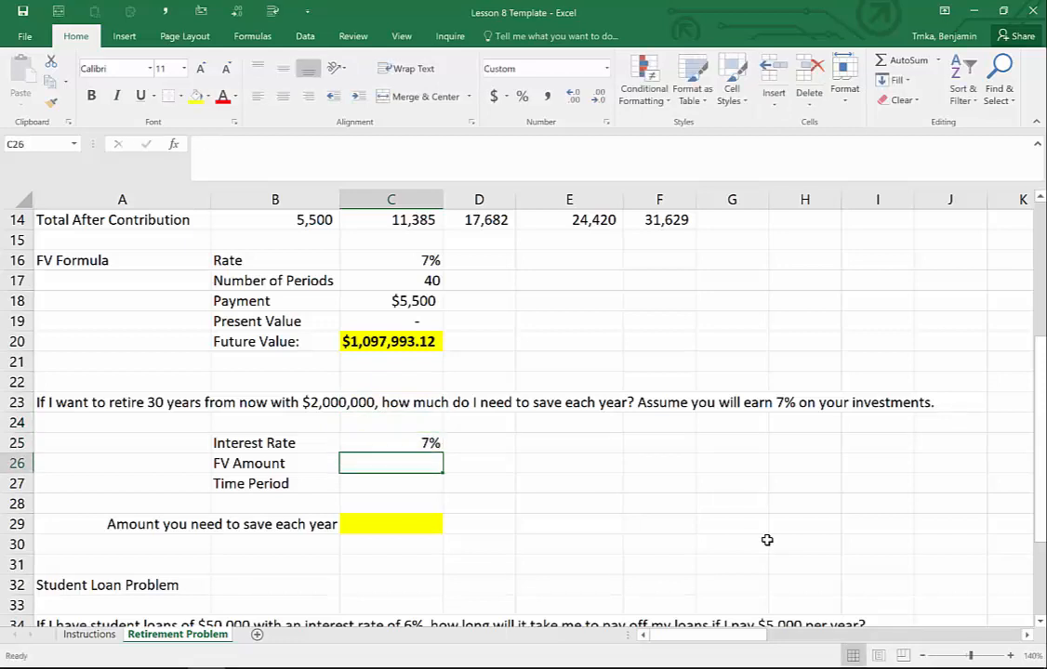
- Enter an FV Amount of 2,000,000 in C26
text(2)
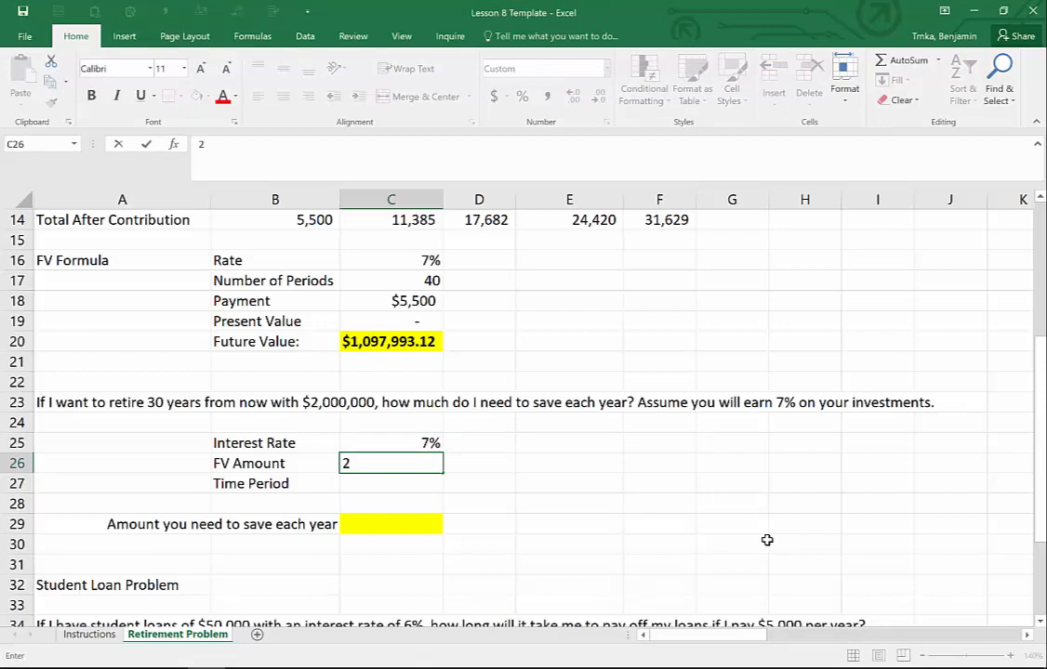
text(,000,000000)
key(Return)
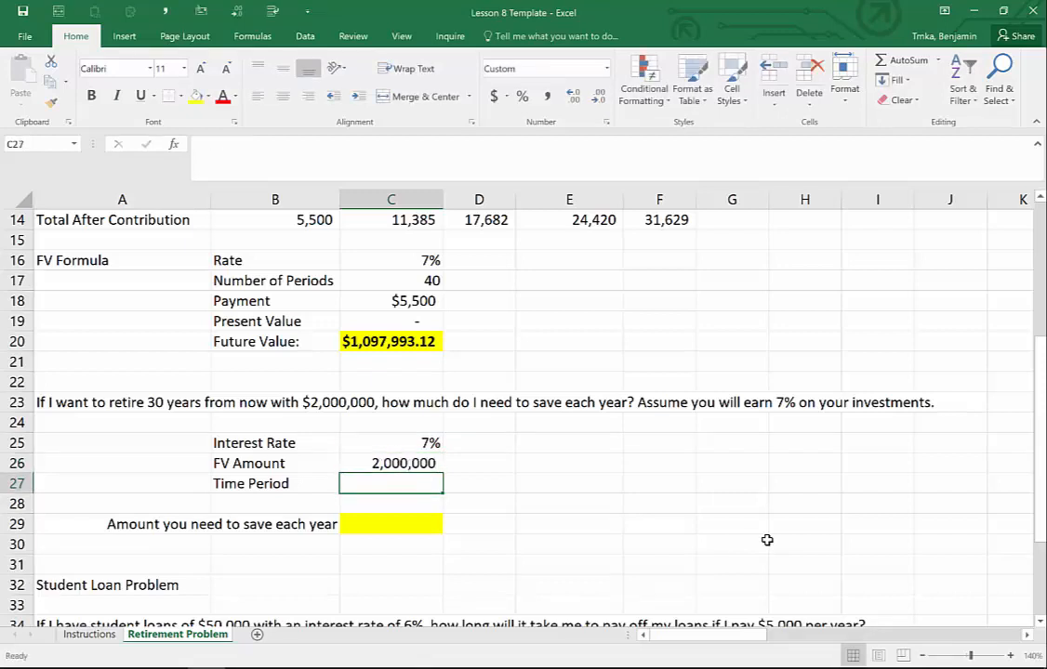
- Enter a Time Period of 30 in C27 for the $2,000,000 retirement savings problem
text(30)
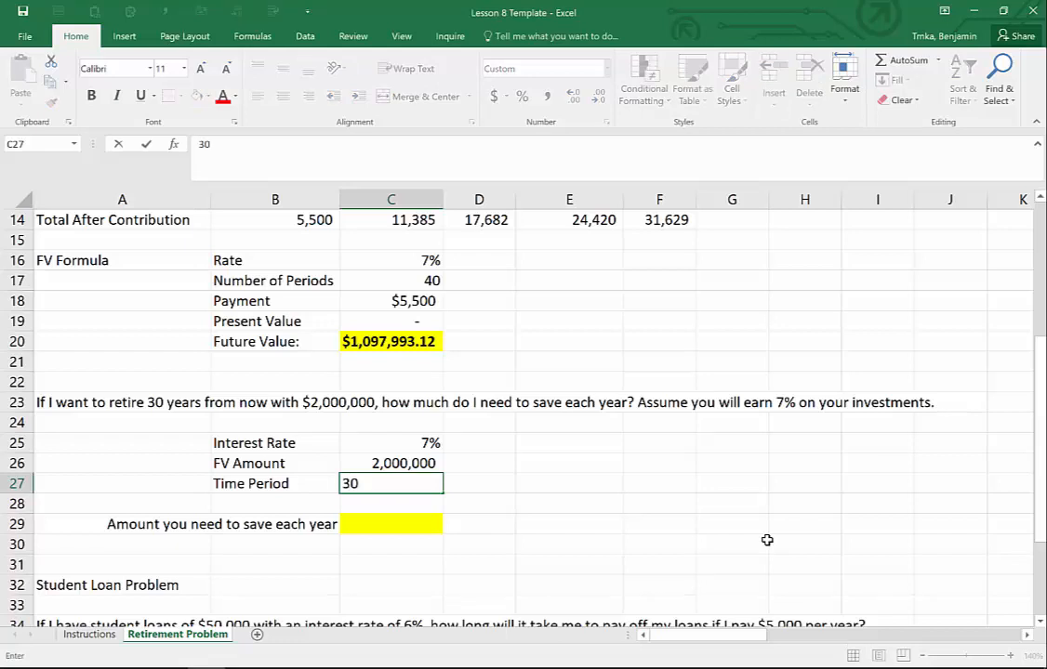
key(Return)
key(Return)
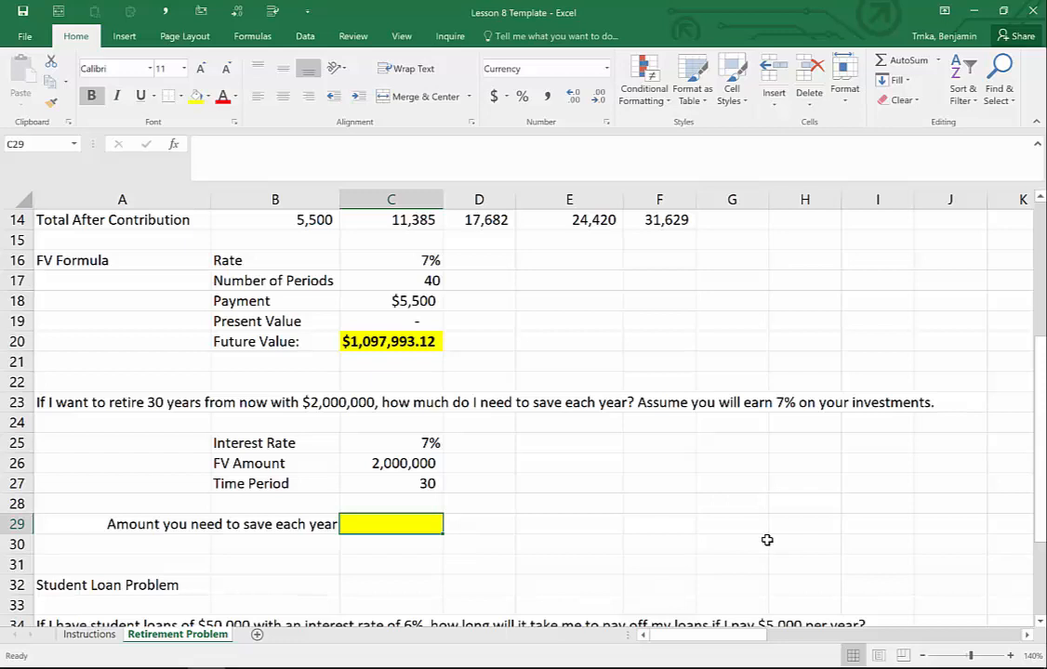
- Calculate the amount to save each year in C29 with the formula =PMT(C25,C27,0,C26,0)
text(=p)
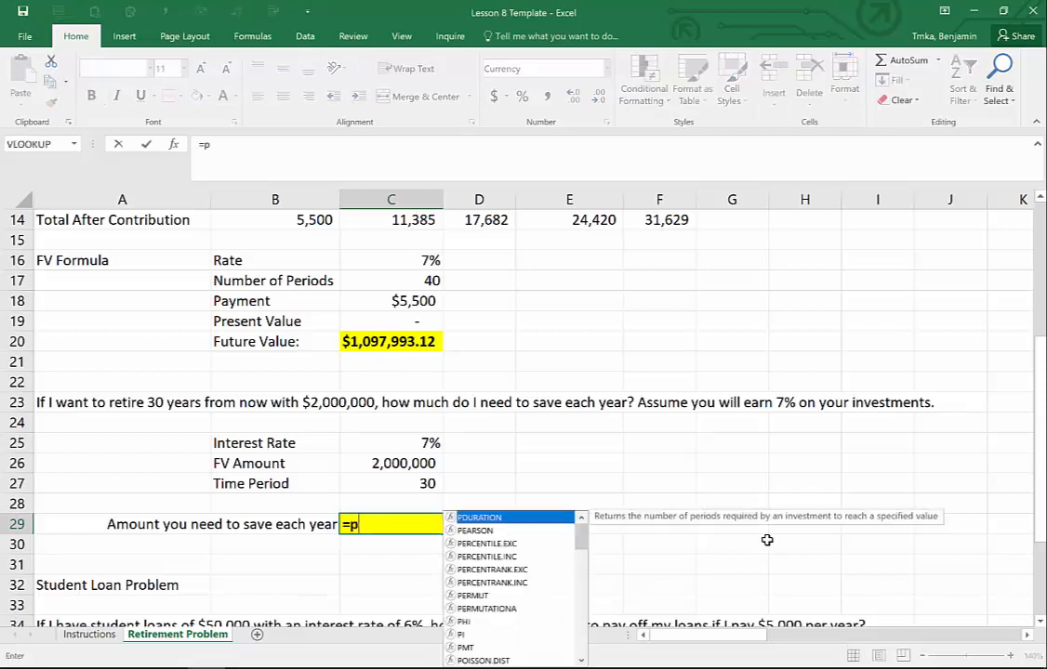
text(mt)
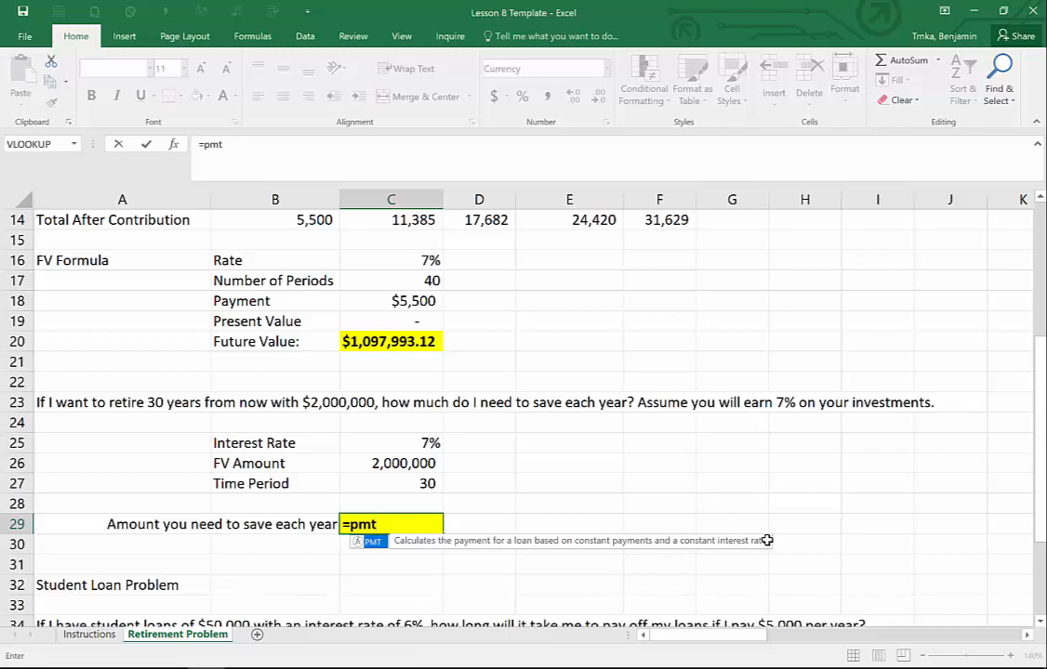
key(Tab)
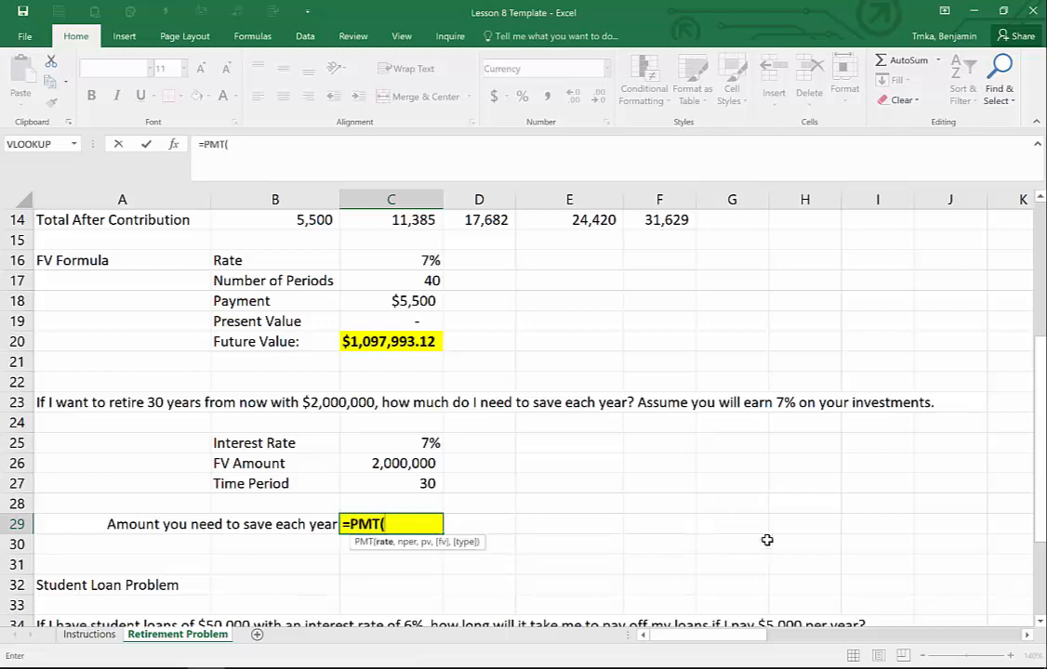
key(Up)
key(Up)
key(Up)
key(Up)
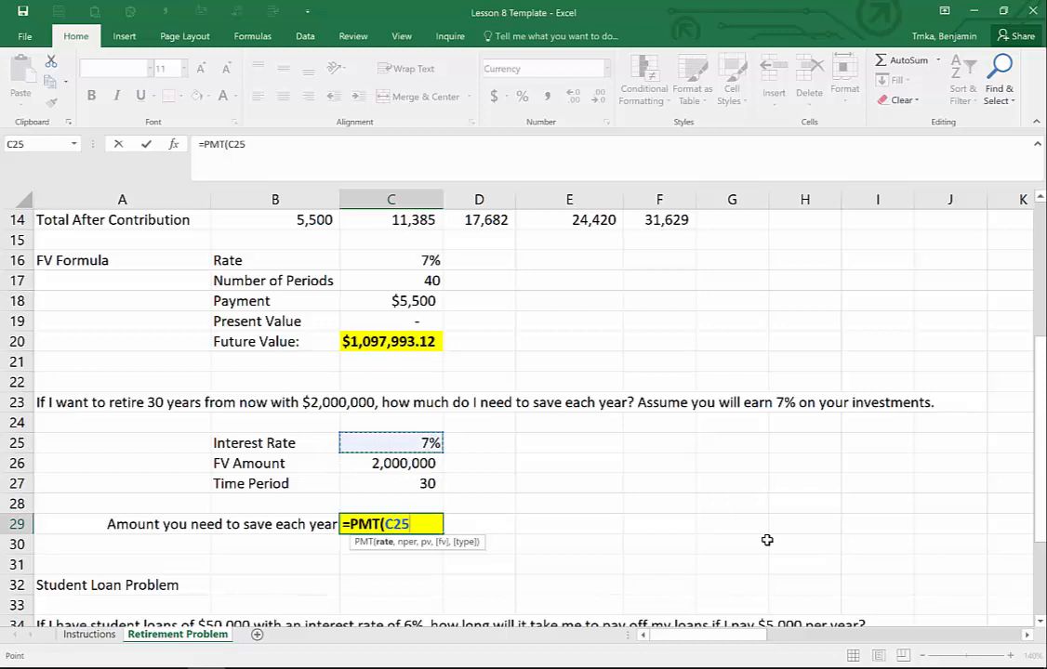
text(,)
key(Up)
key(Up)
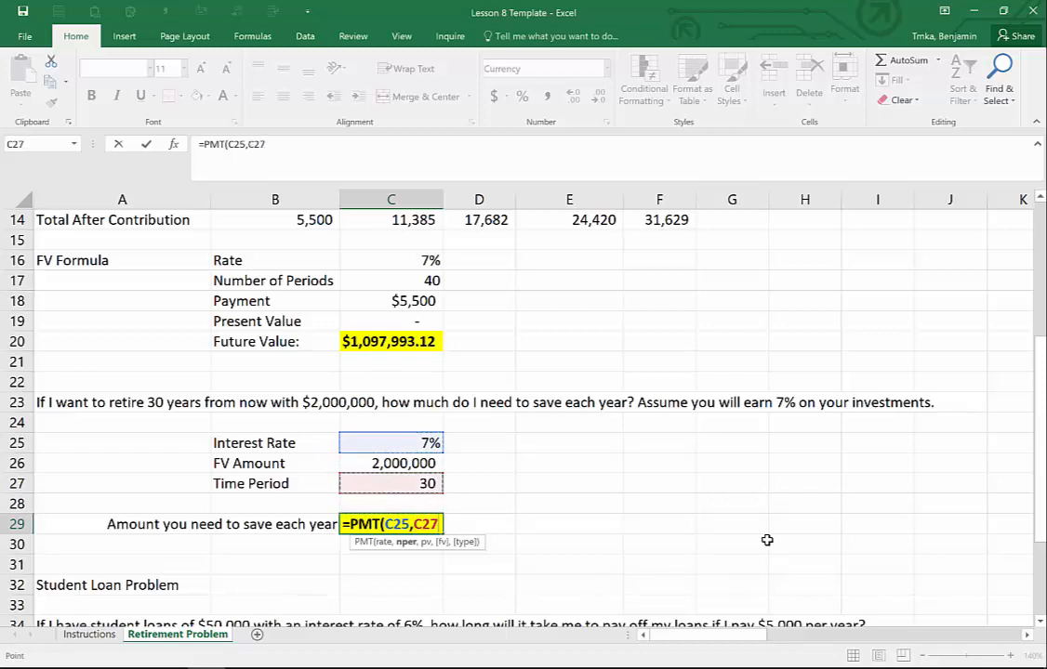
text(,)
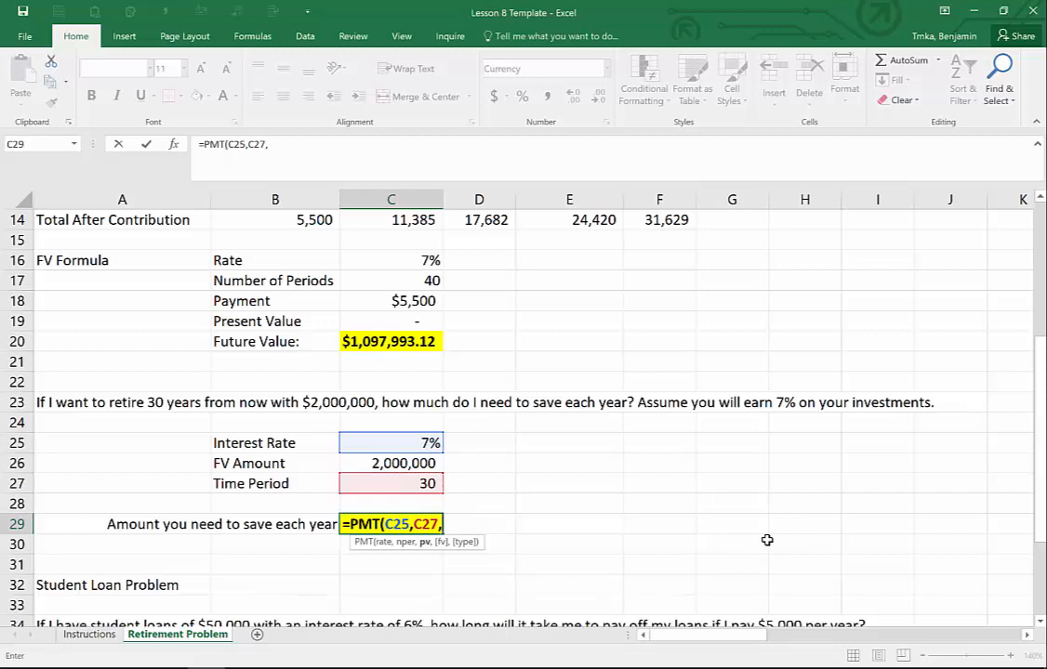
text(0)
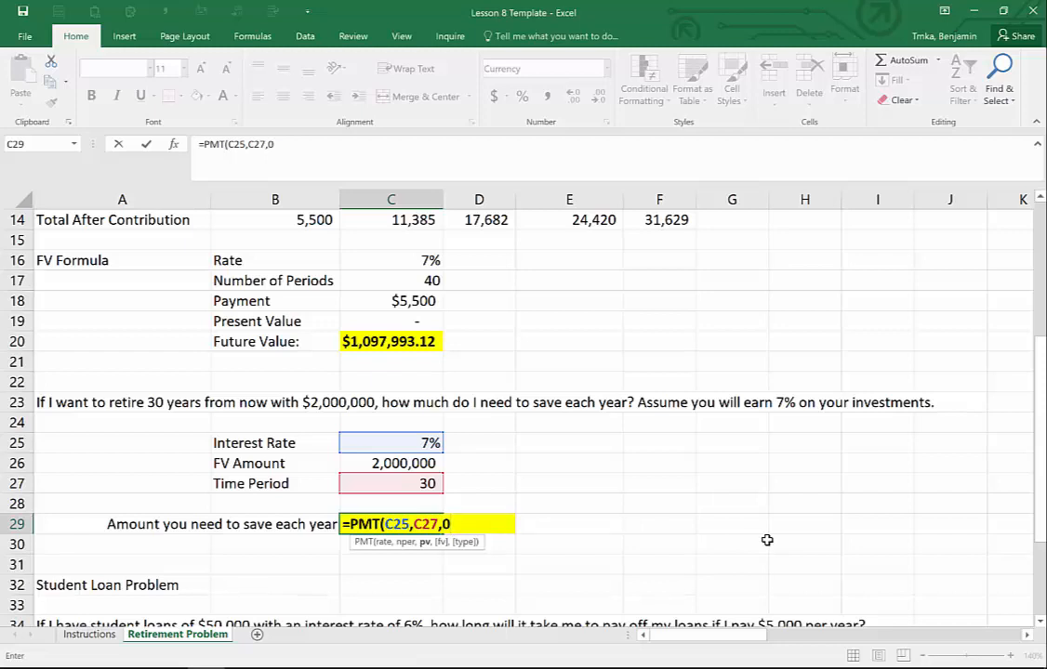
text(,)
key(Up)
key(Up)
key(Up)
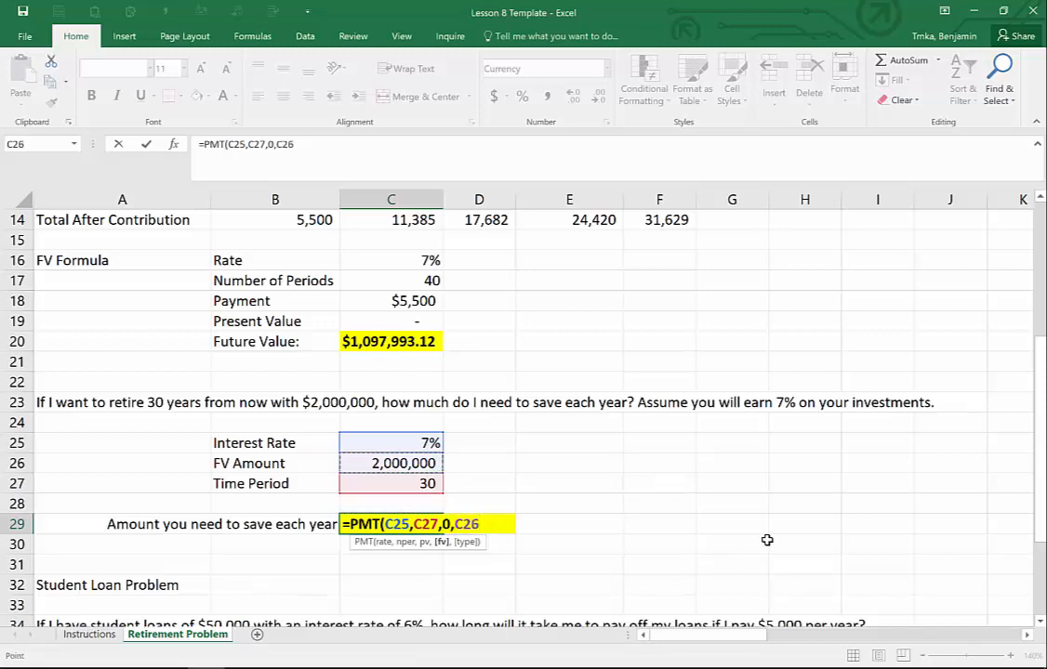
text(,)
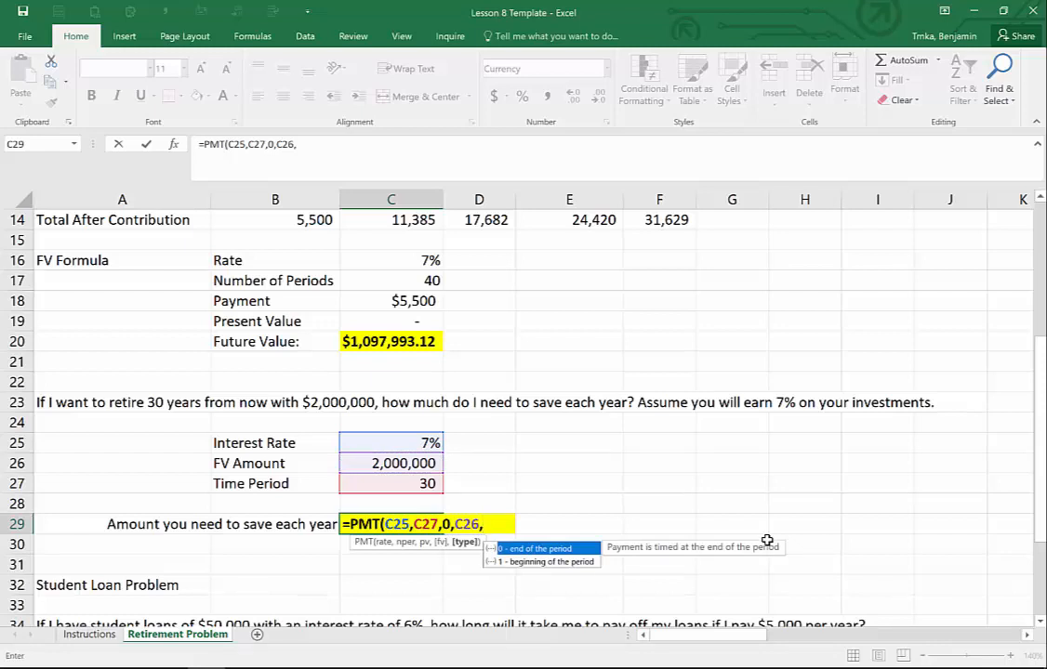
text(0))
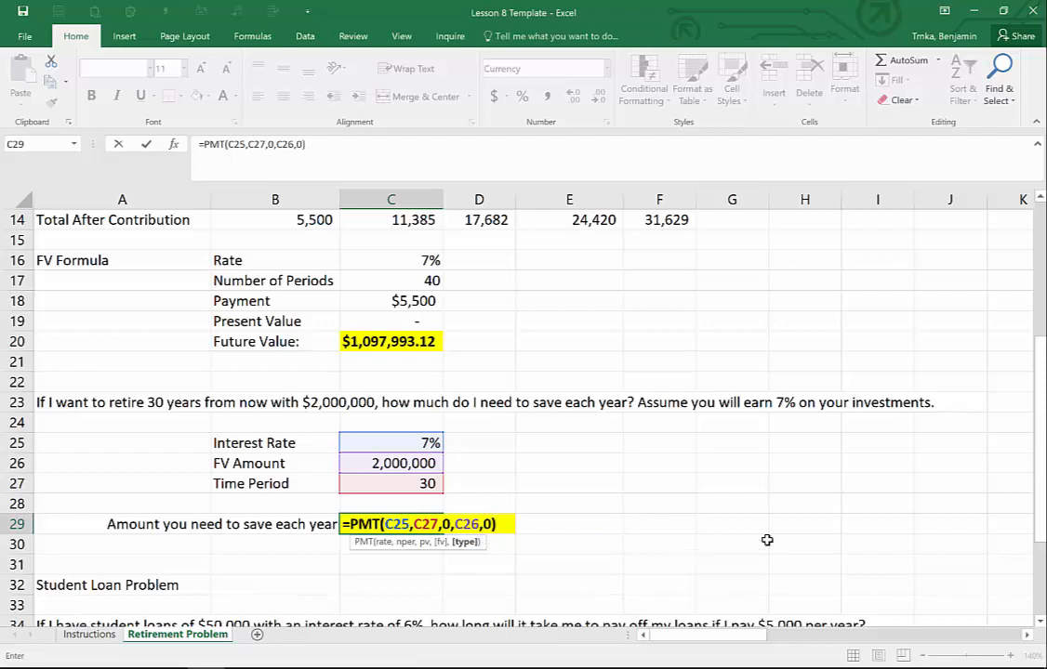
key(Return)
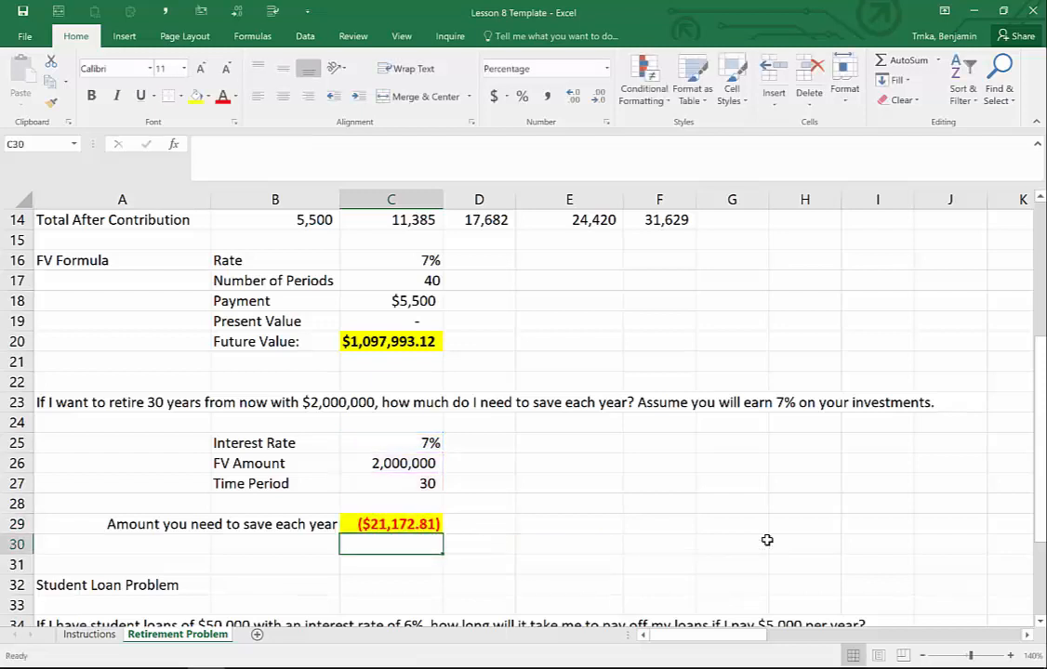
- Change the Interest Rate in C25 to 10% to test its effect on the yearly savings amount
key(Up)
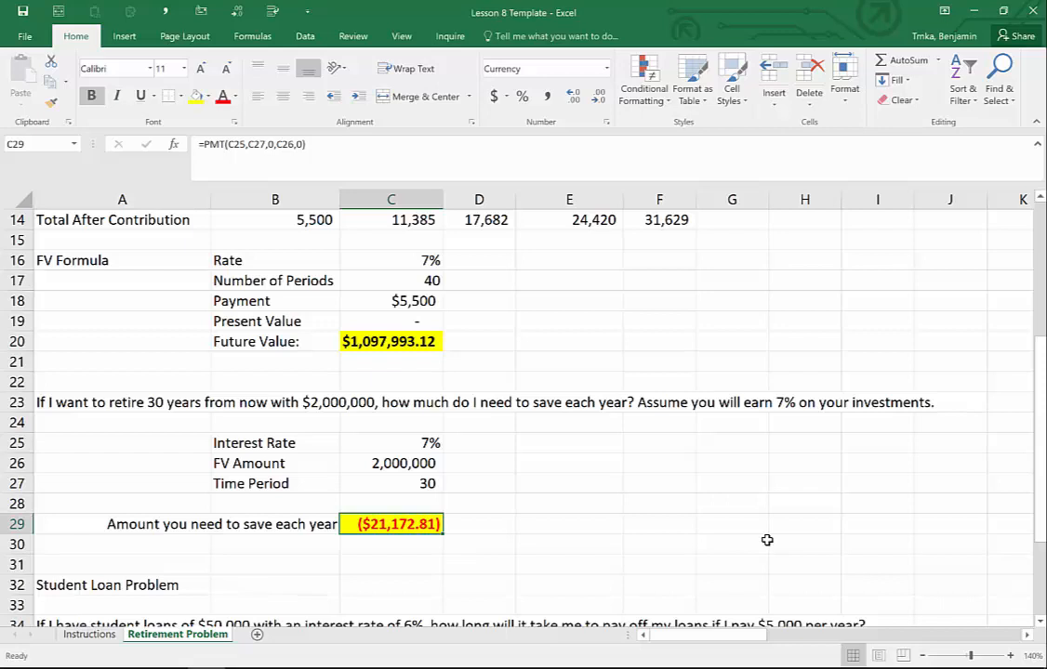
key(Up)
key(Up)
key(Up)
key(Up)
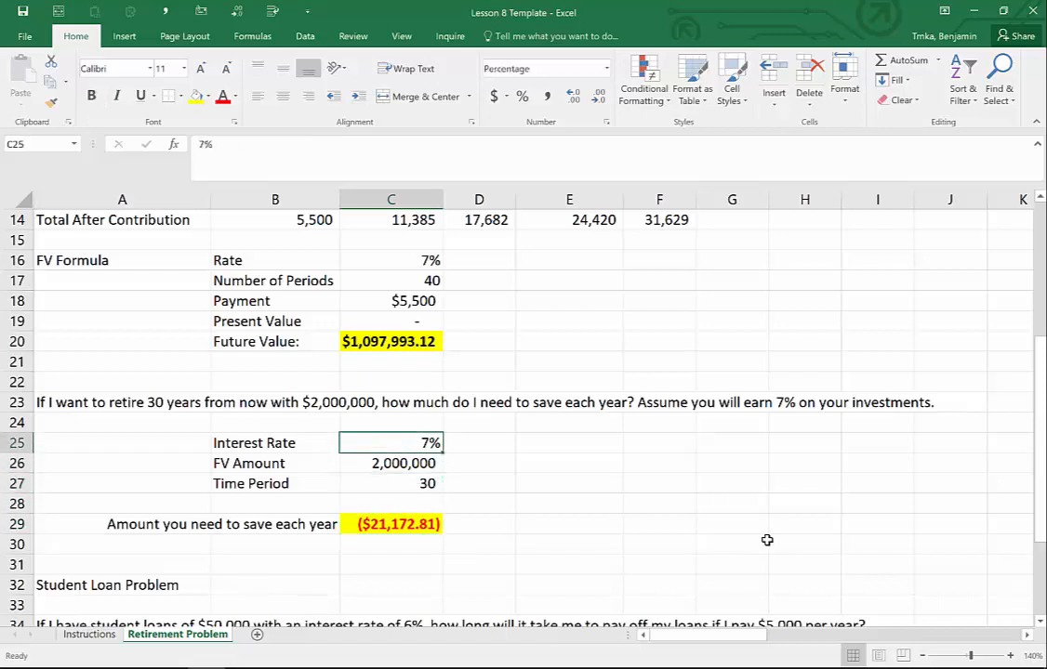
text(10)
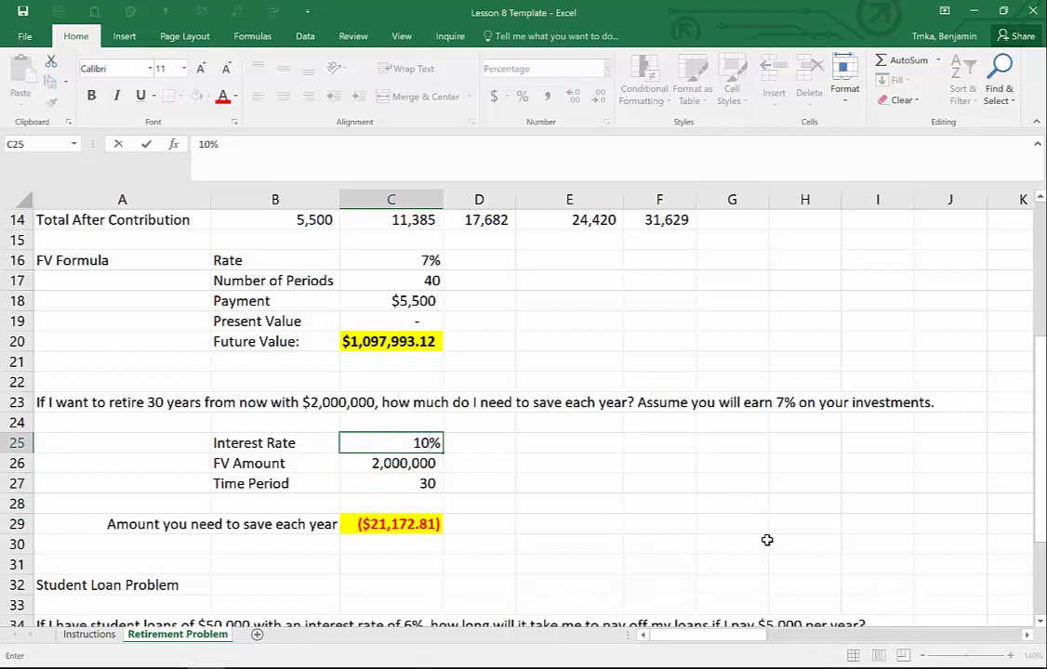
key(Return)
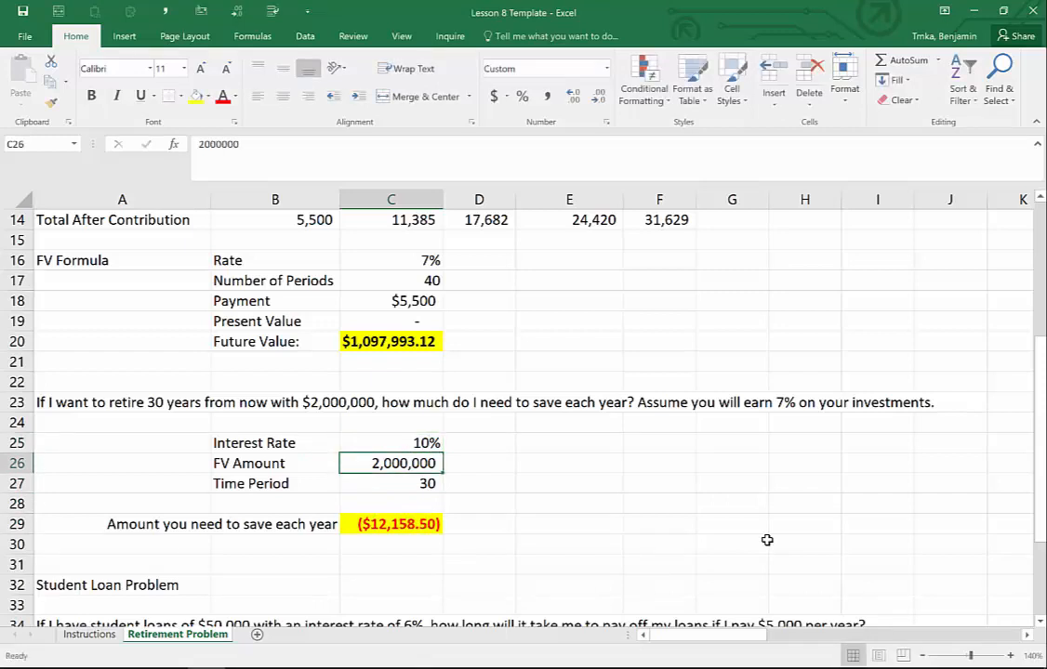
- Change the Interest Rate in C25 to 4% to test a lower return on the yearly savings amount
key(Up)
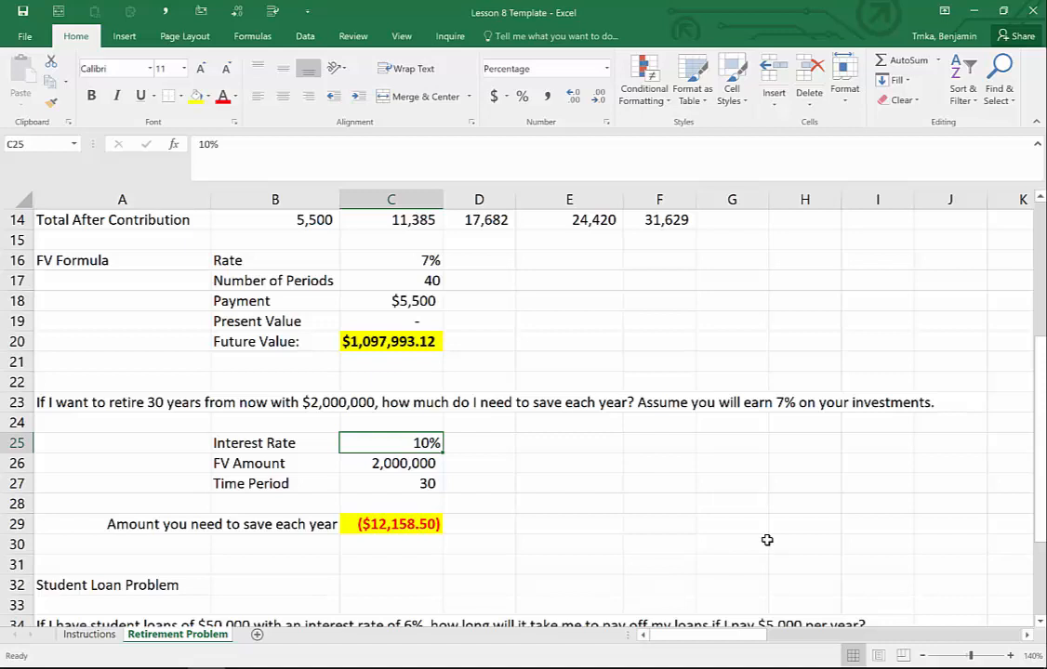
text(4)
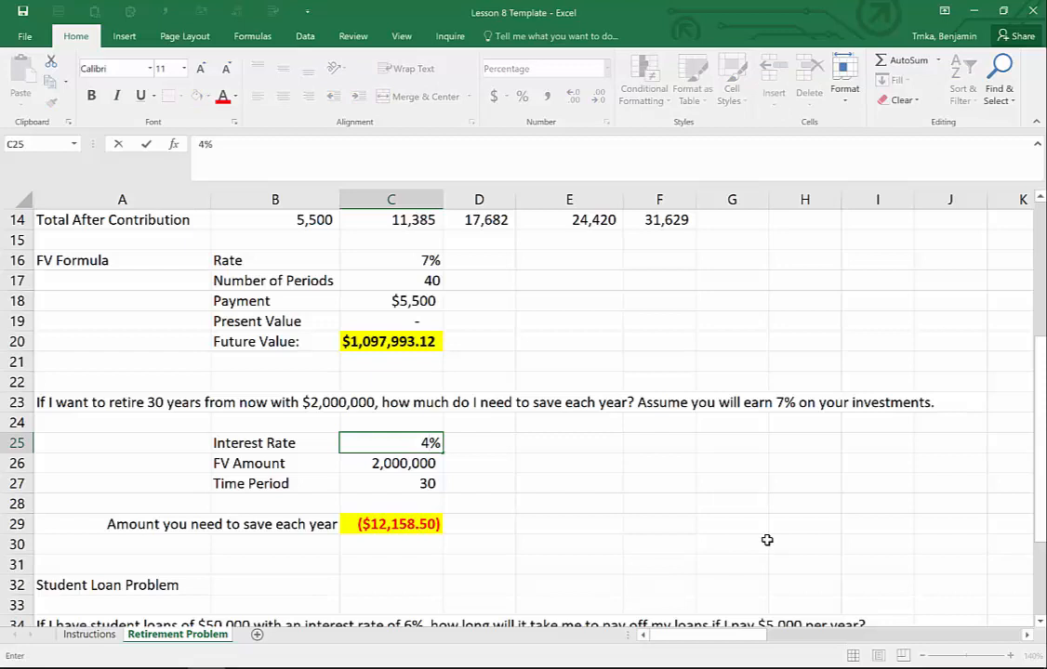
key(Return)
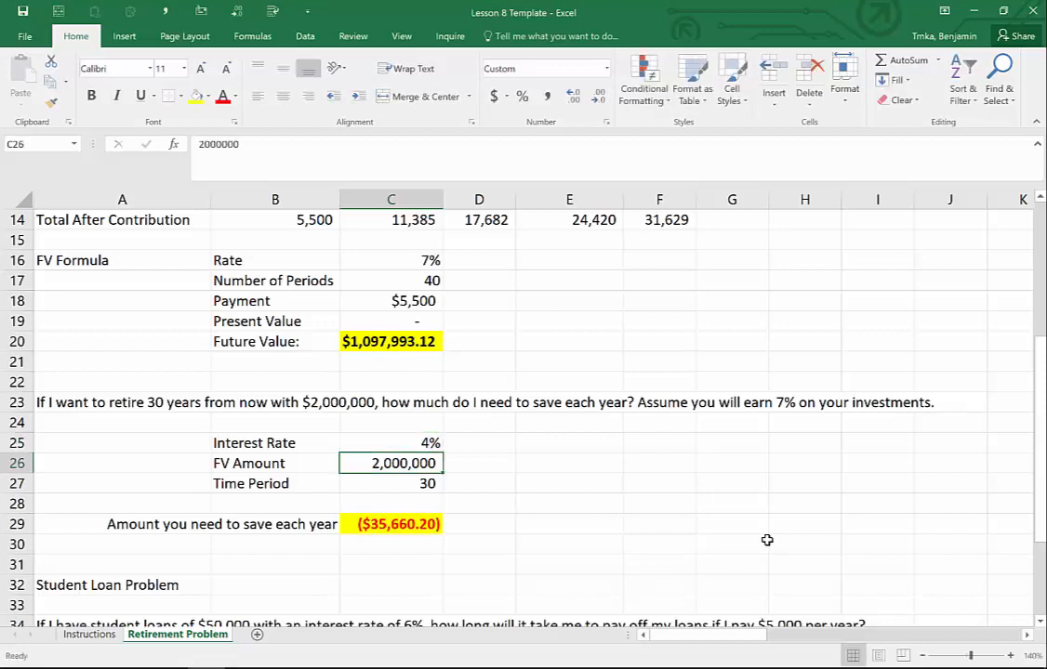
- Set the Interest Rate in C25 back to 7%
key(Up)
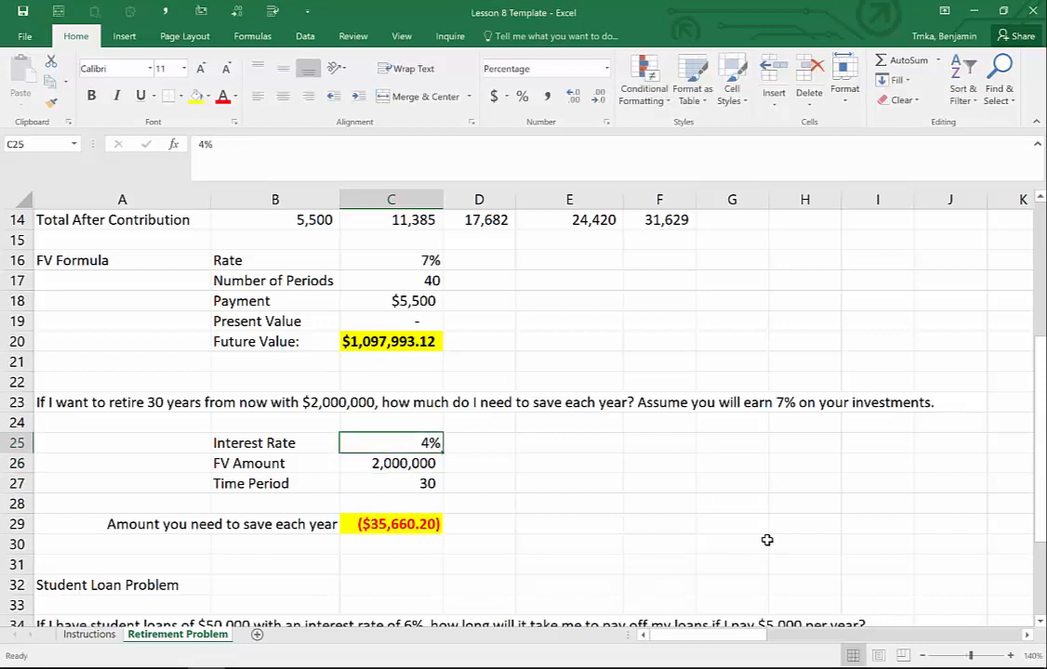
text(7)
key(Return)
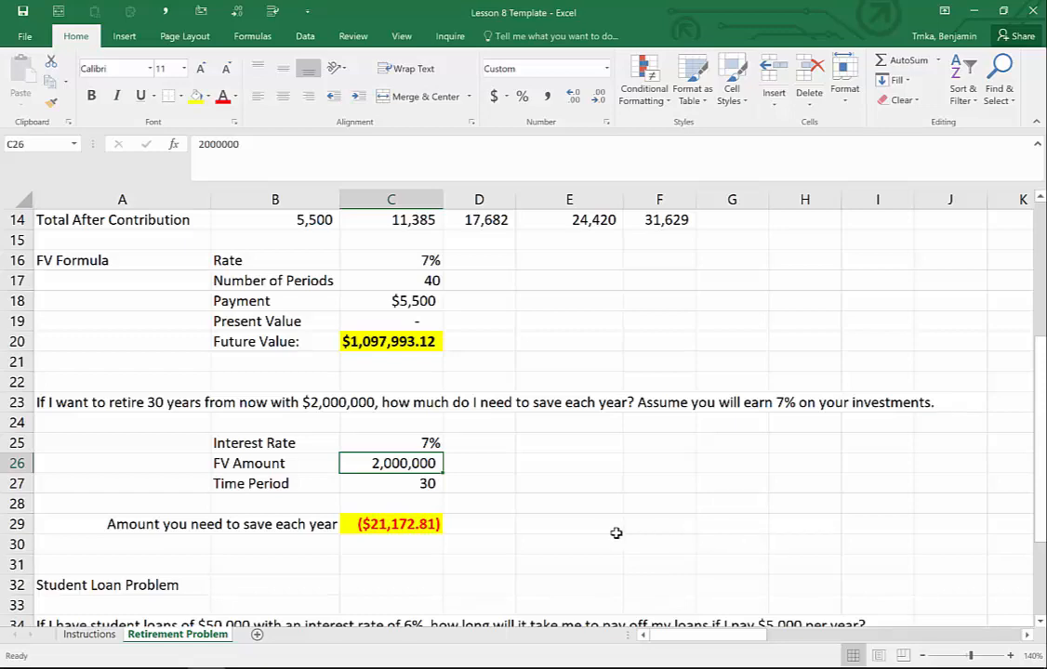
- Enter a Present Value of 50,000 in C36 of the Student Loan Problem
scroll(615, 532, down, 3)
scroll(615, 532, down, 1)
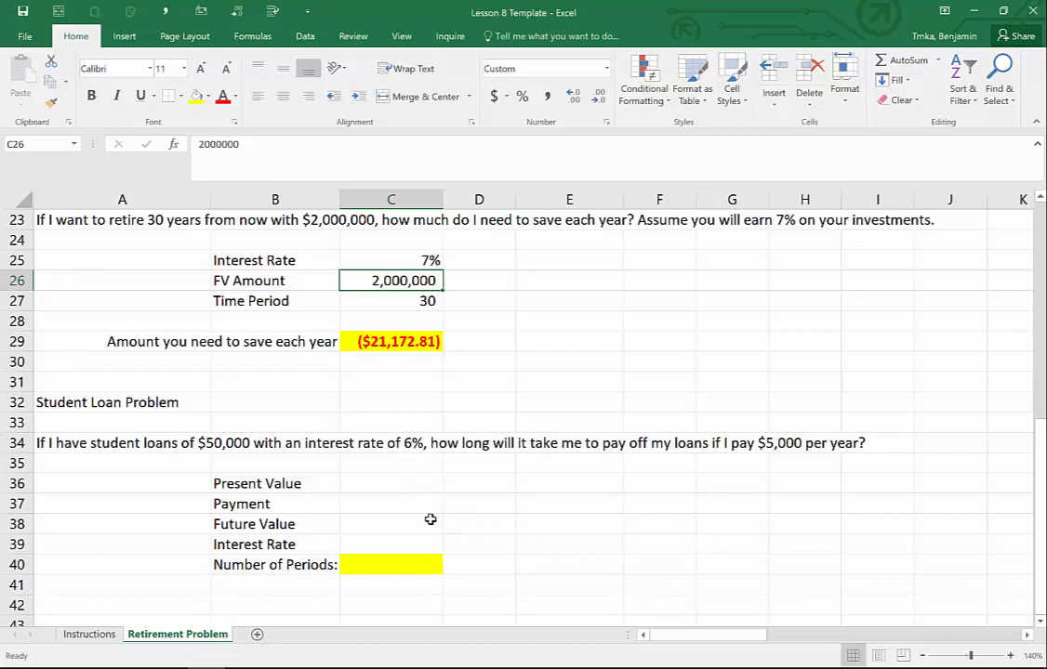
click(390, 482)
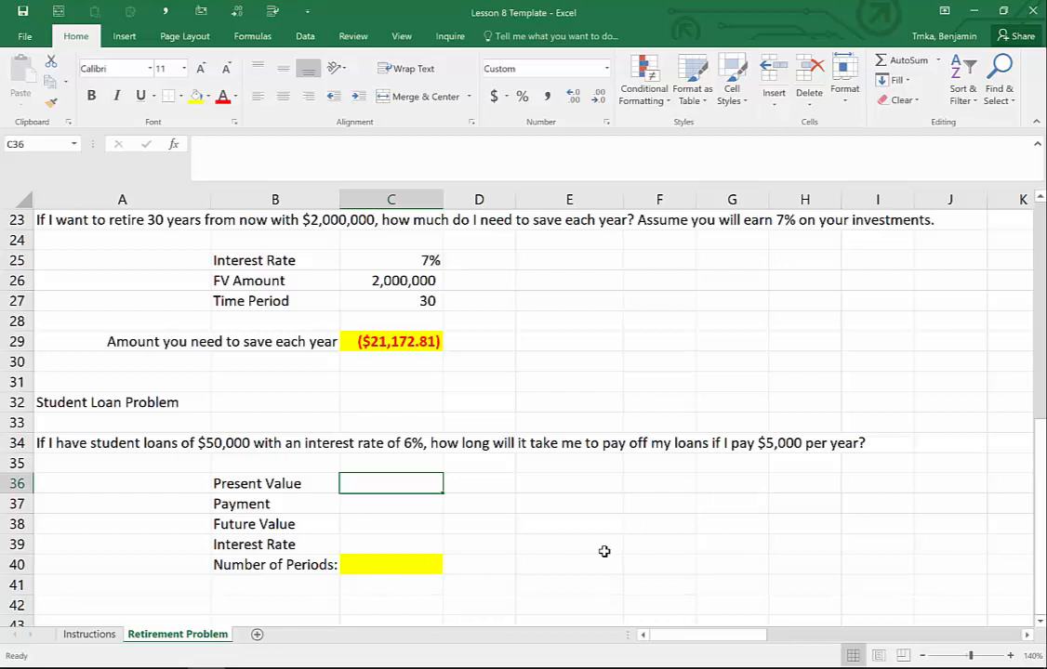
text(50)
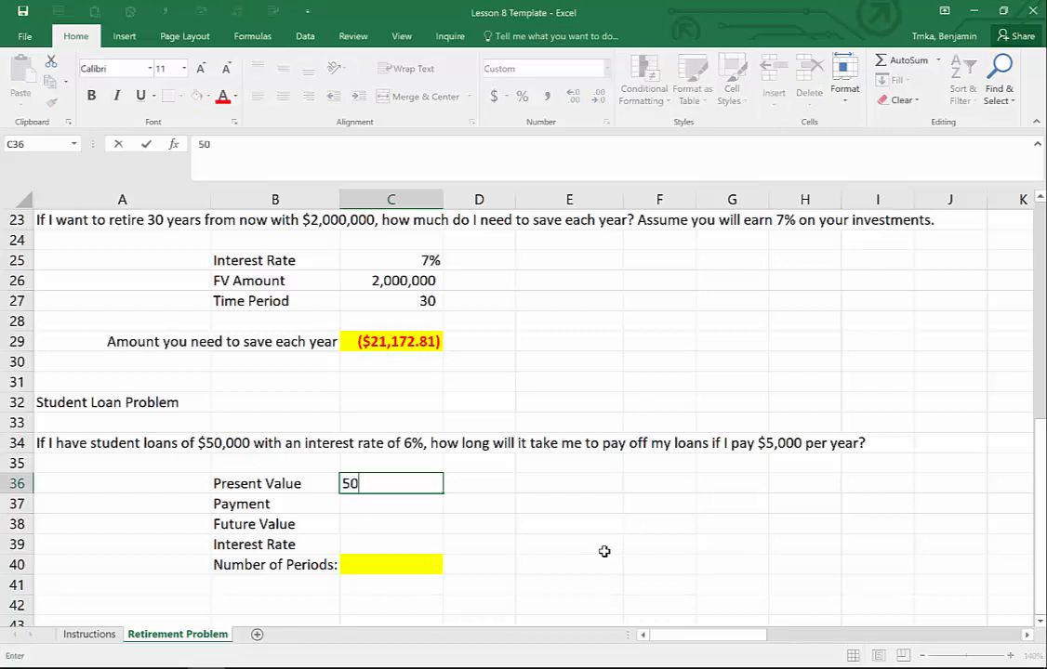
text(,0000)
key(Return)
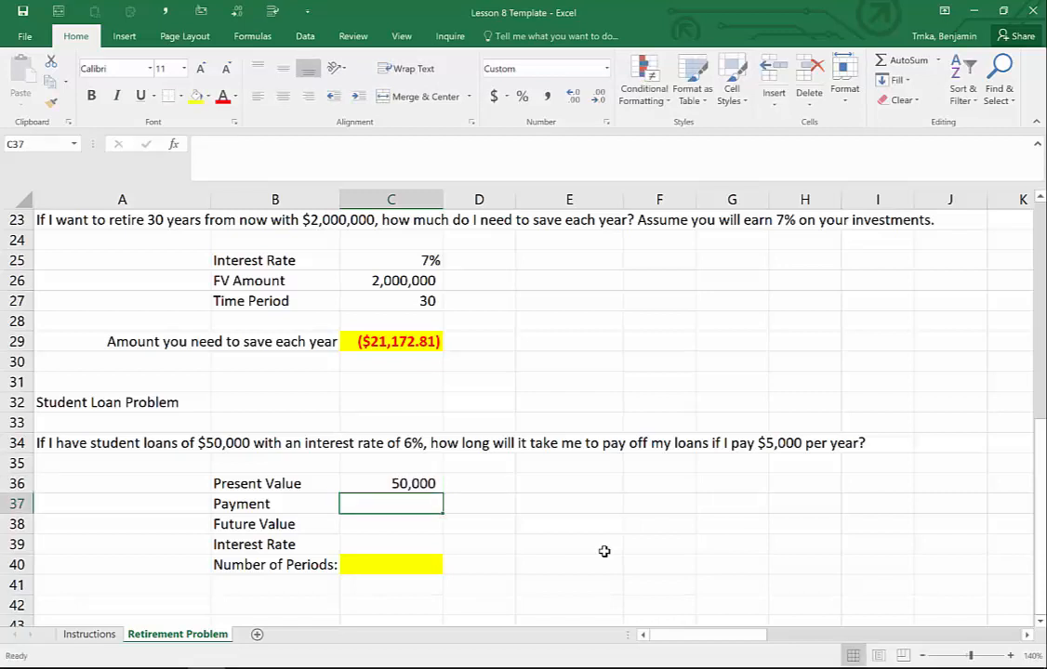
- Enter a Payment of -5000 in C37 and a Future Value of 0 in C38 for the student loan
text(-50)
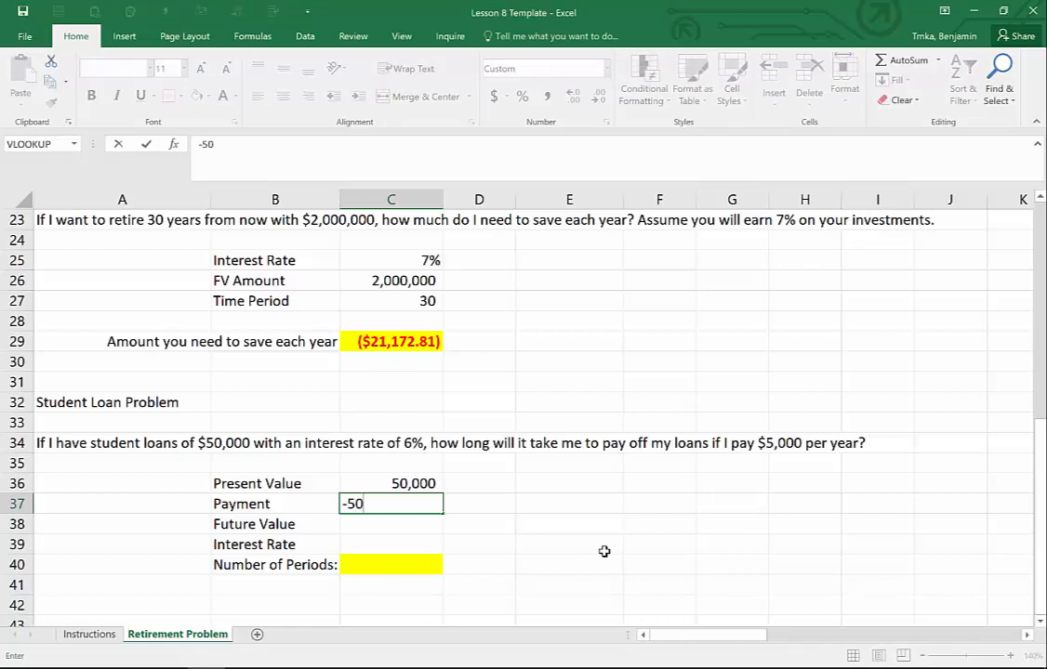
text(00)
key(Return)
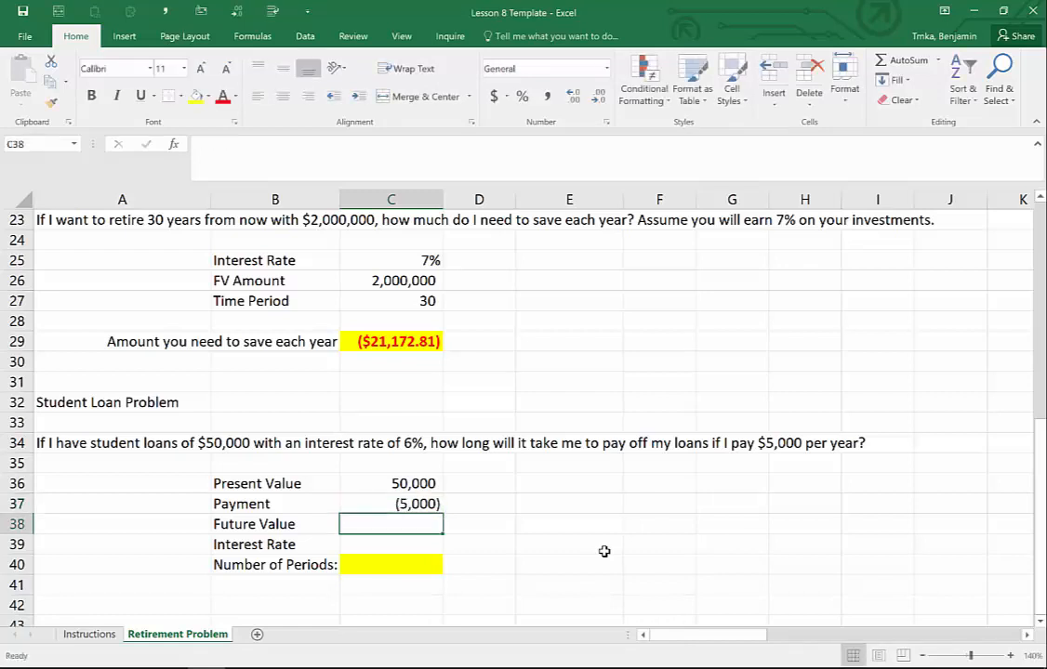
text(0)
key(Return)
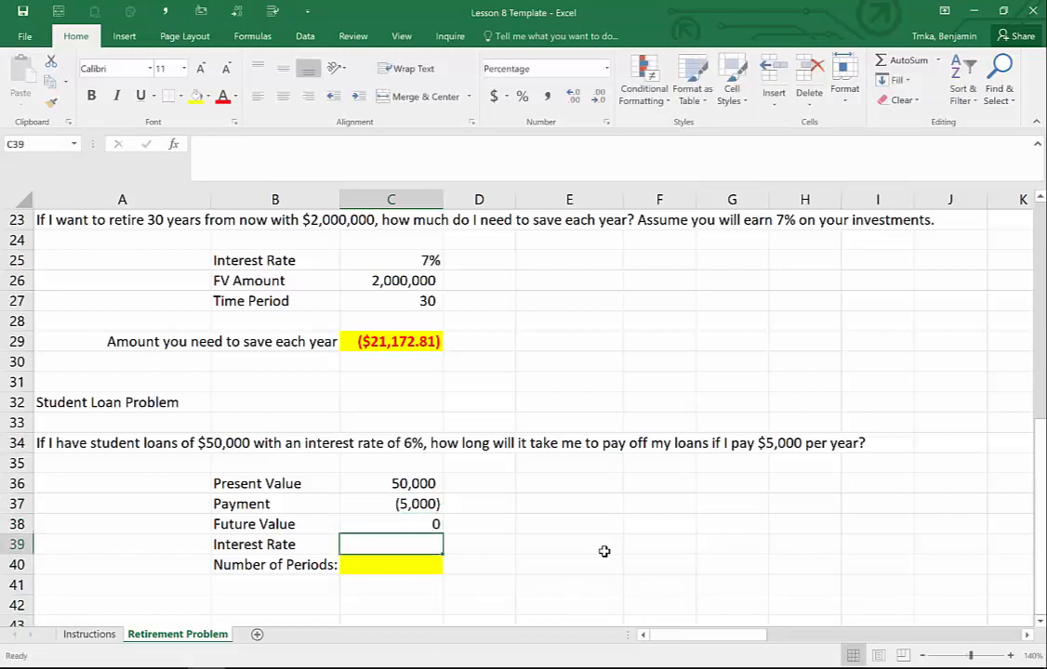
- Enter an Interest Rate of 6% in C39 and select the student loan inputs C36:C39
text(6%)
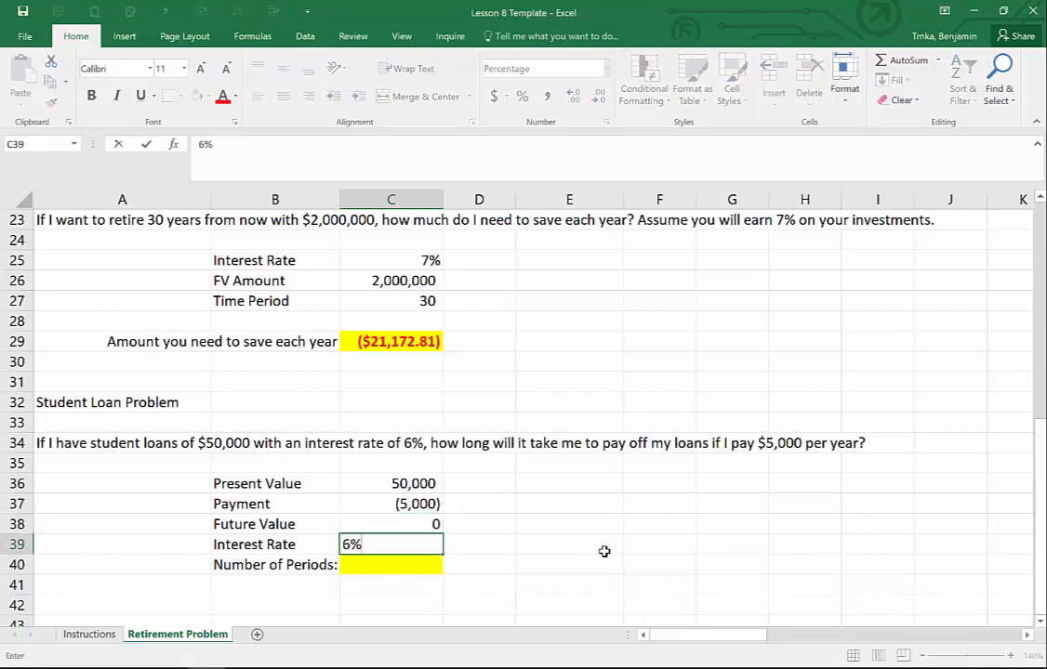
key(ctrl+Return)
key(shift+Up)
key(shift+Up)
key(shift+Up)
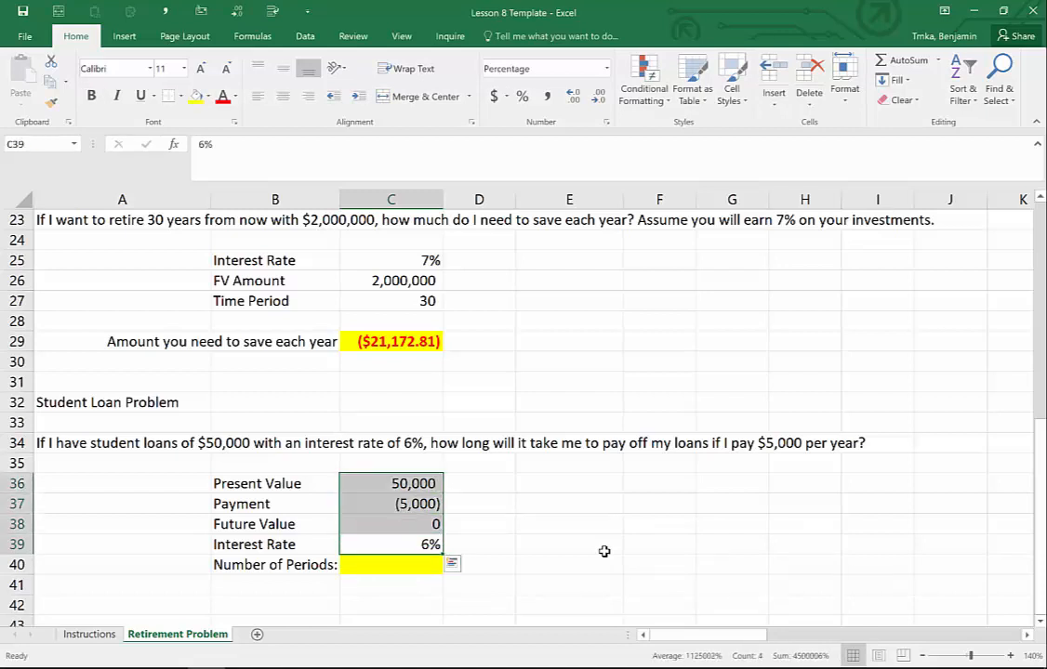
- Start an NPER formula in C40 with the Interest Rate C39 as rate and the Payment C37 as pmt
key(Down)
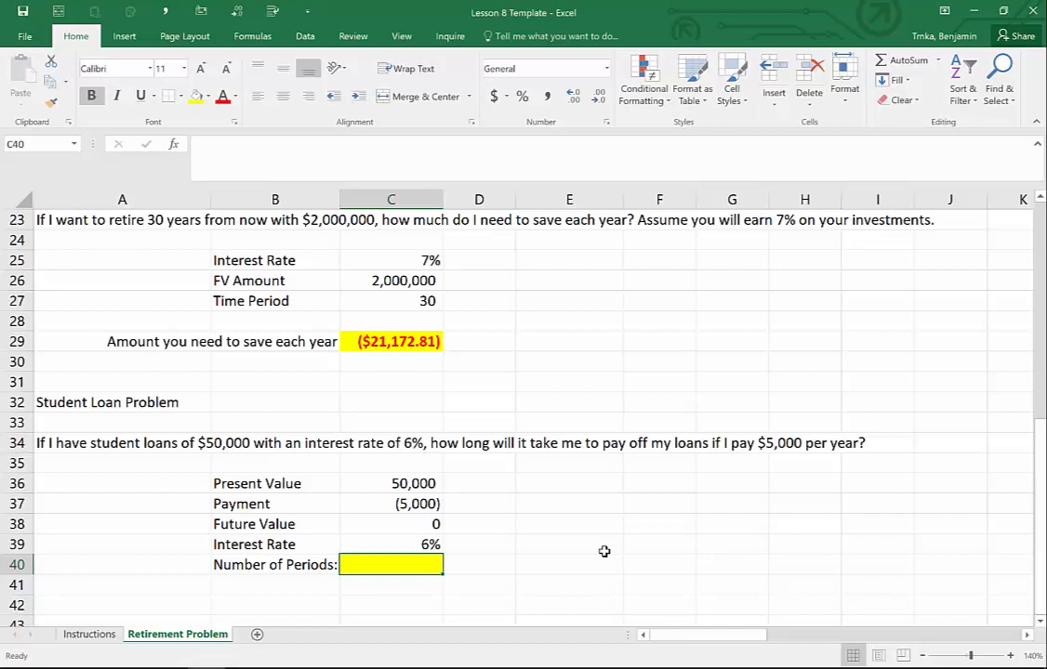
text(=)
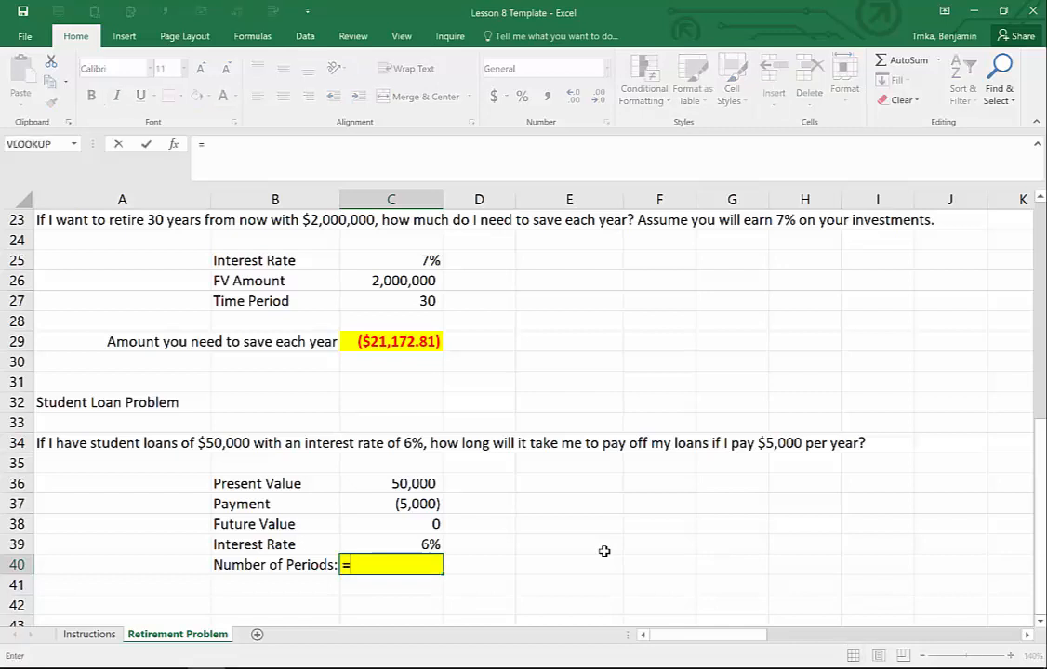
text(np)
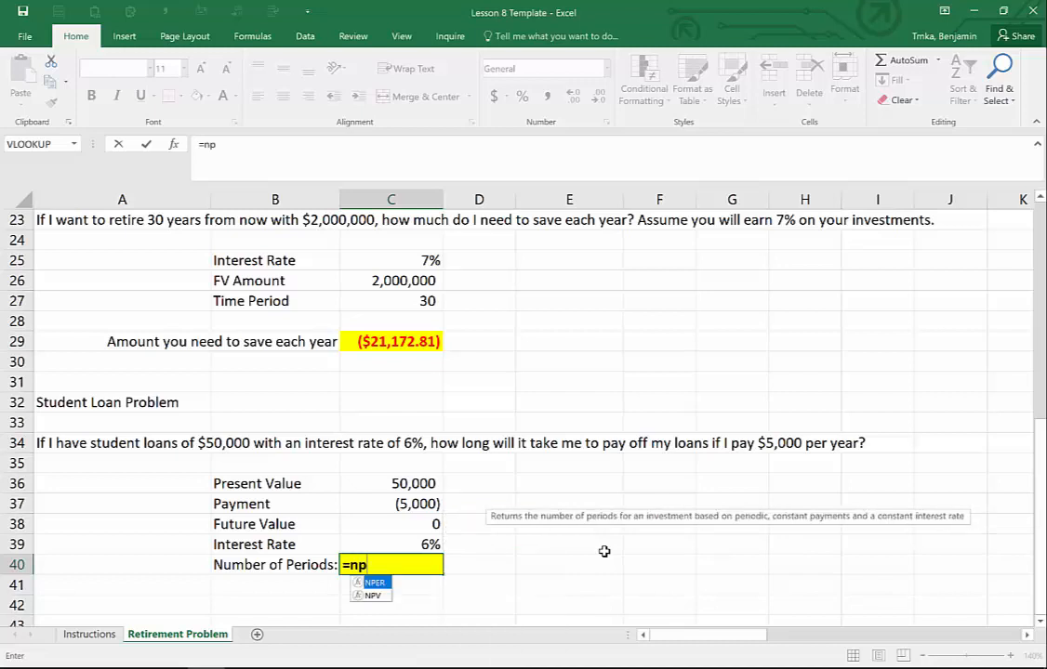
key(Tab)
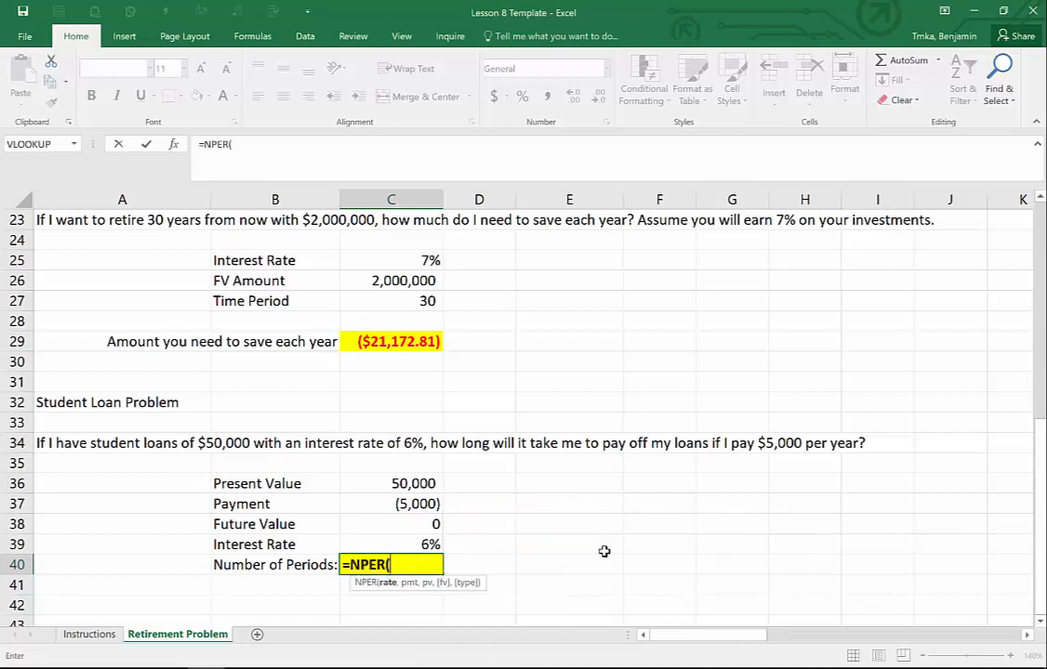
key(Up)
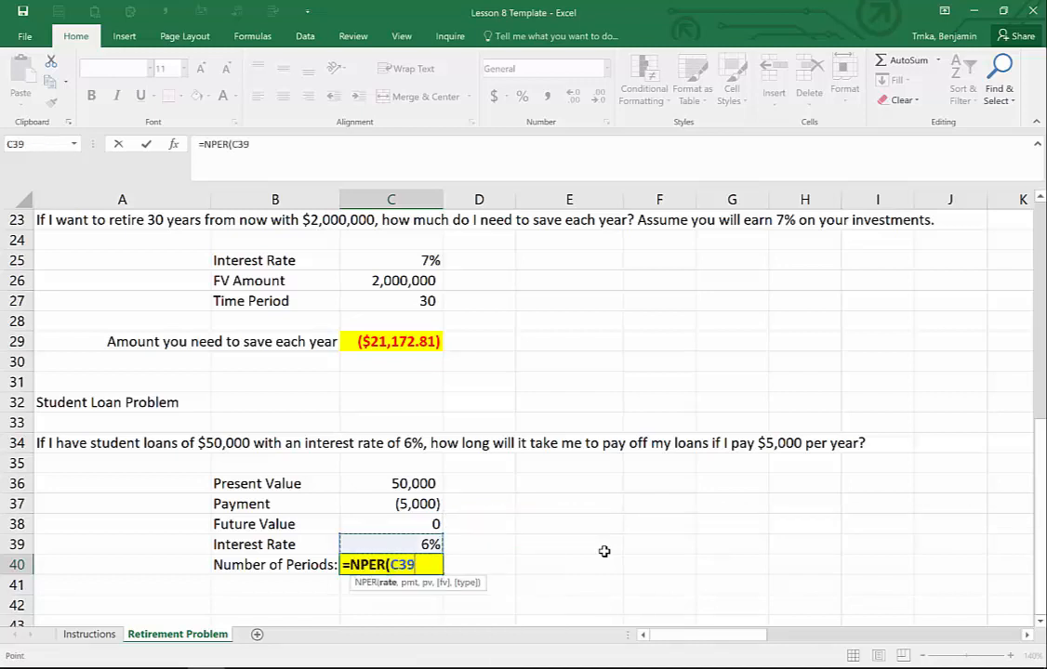
text(,)
key(Up)
key(Up)
key(Up)
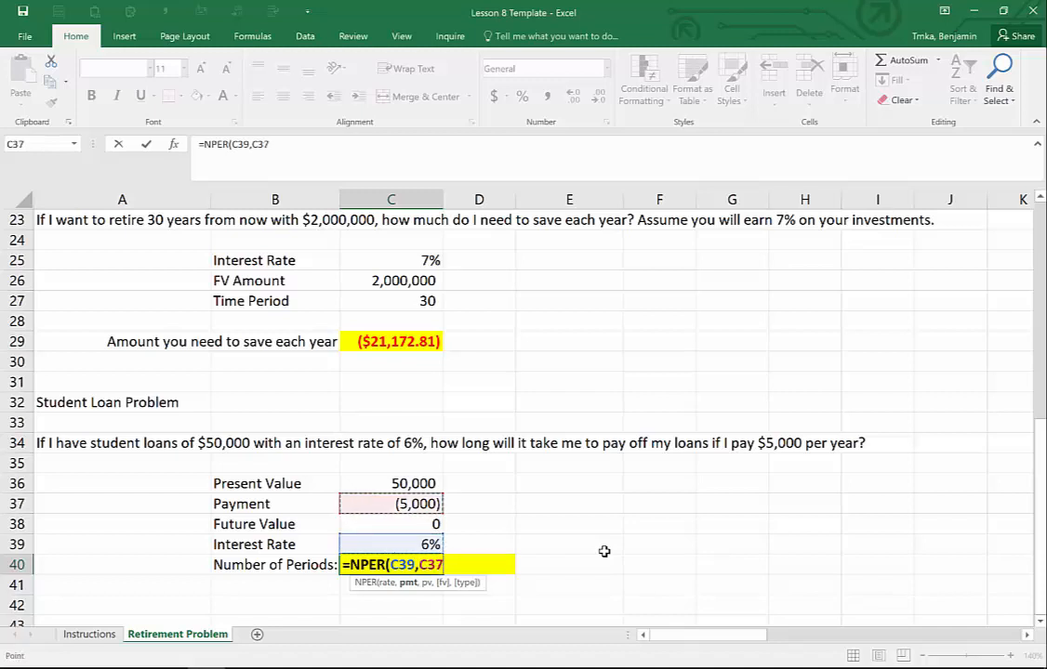
- Complete the NPER formula in C40 with Present Value C36, Future Value C38 and type 0 for end-of-period payments
text(,)
key(Up)
key(Up)
key(Up)
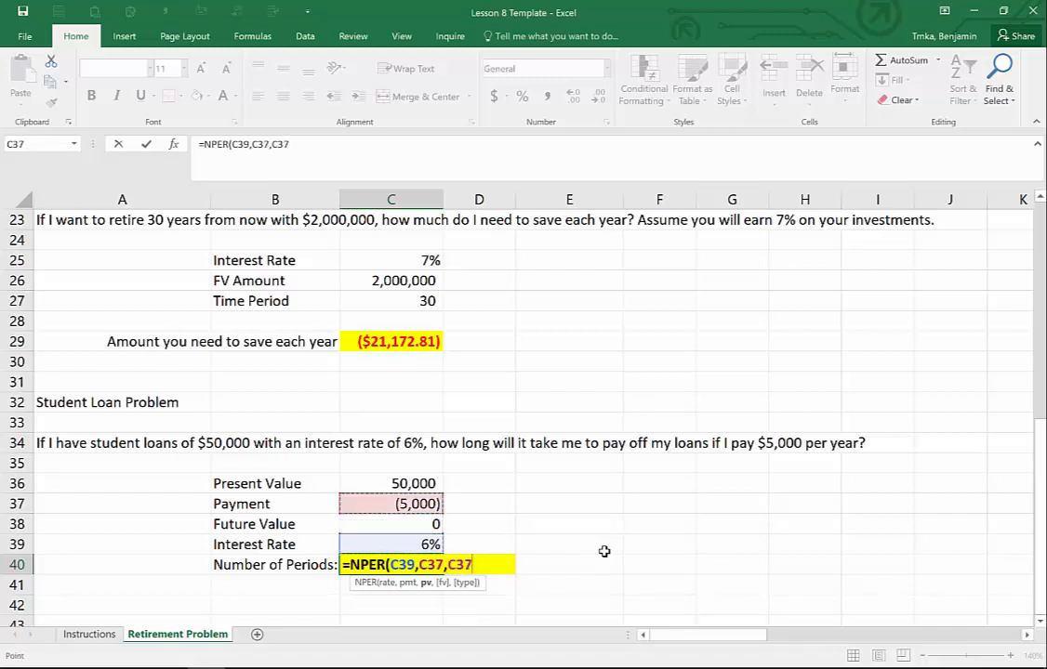
key(Up)
text(,)
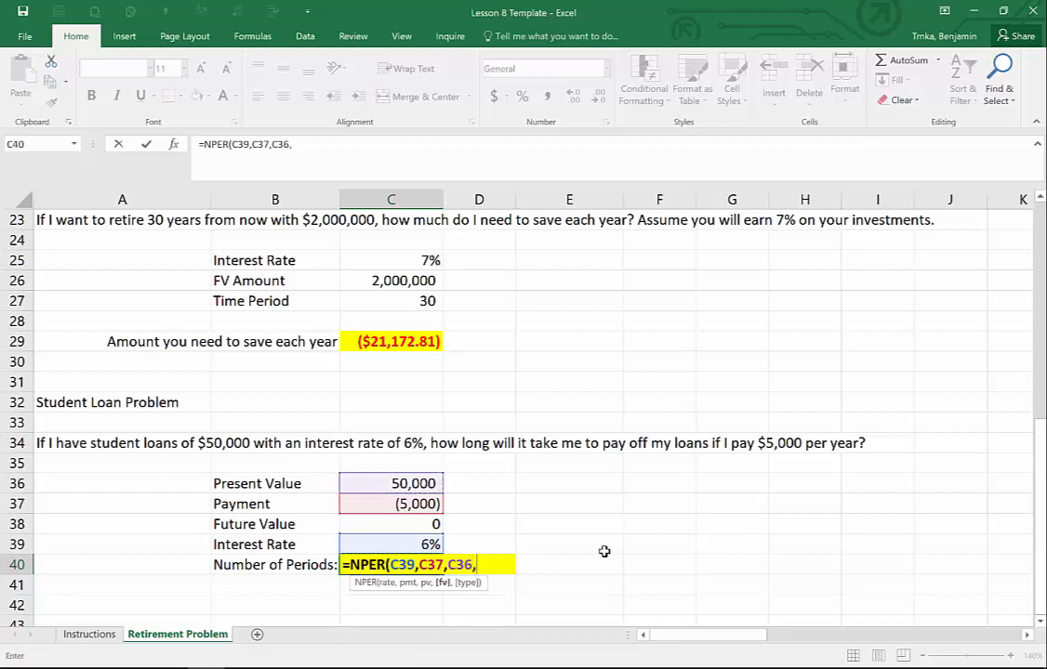
key(Up)
key(Up)
text(,)
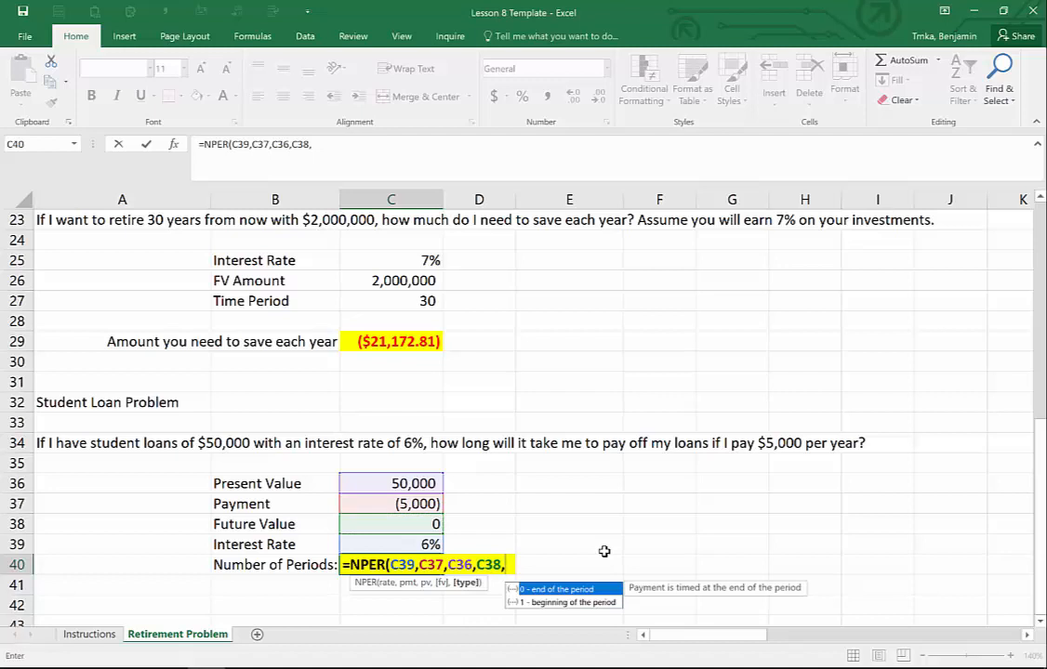
text(0)
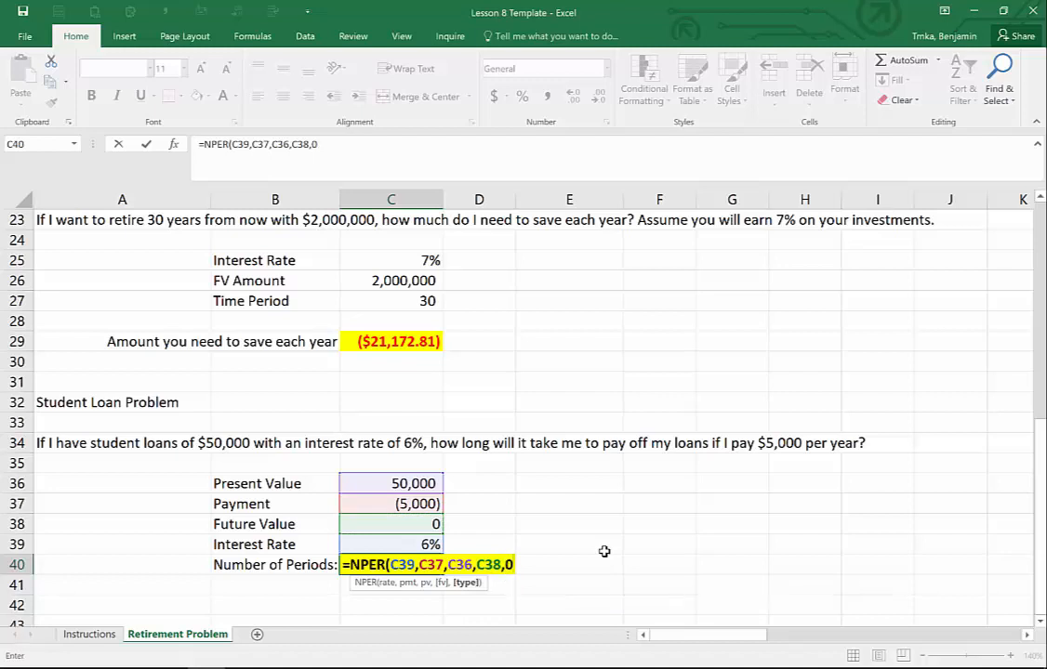
text())
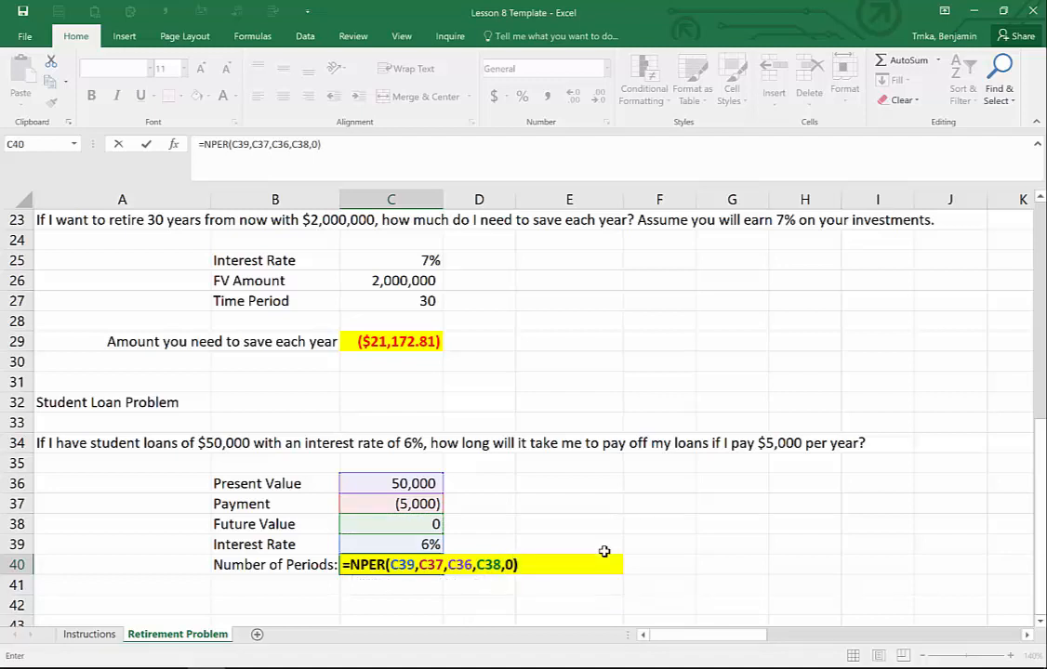
key(Return)
key(Up)
key(ctrl+b)
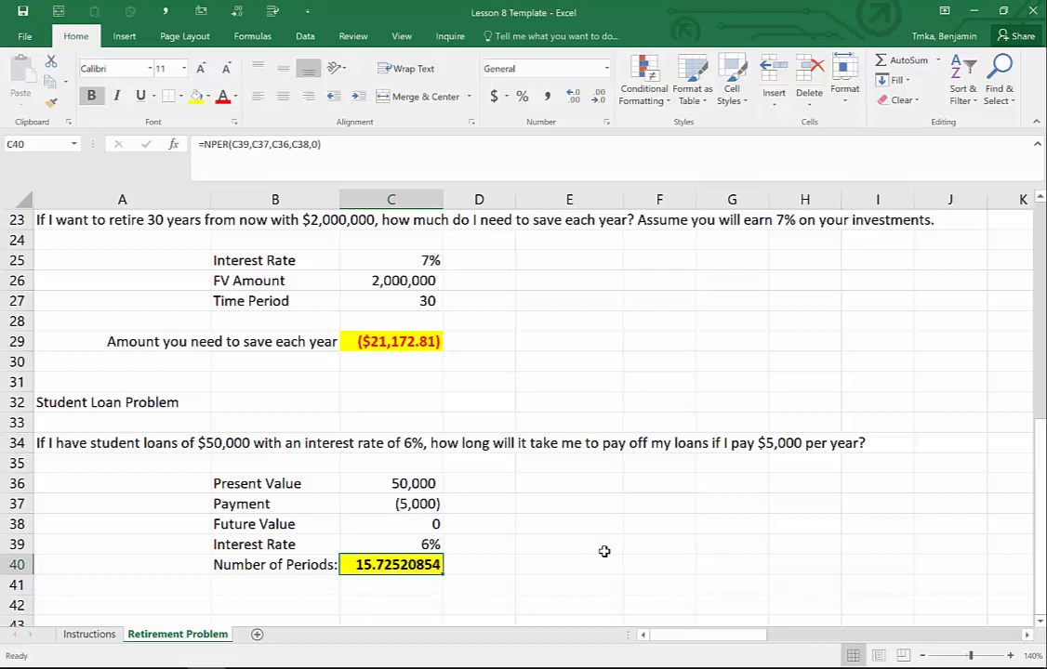
- Set the student loan's Interest Rate in C39 to 8%
key(Up)
key(Up)
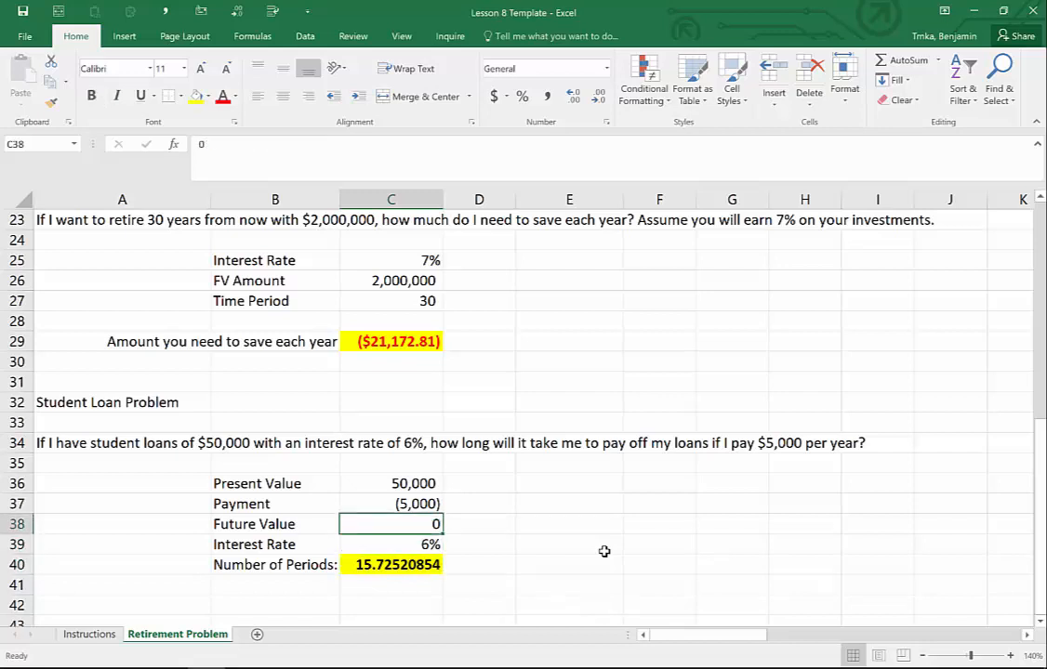
key(Up)
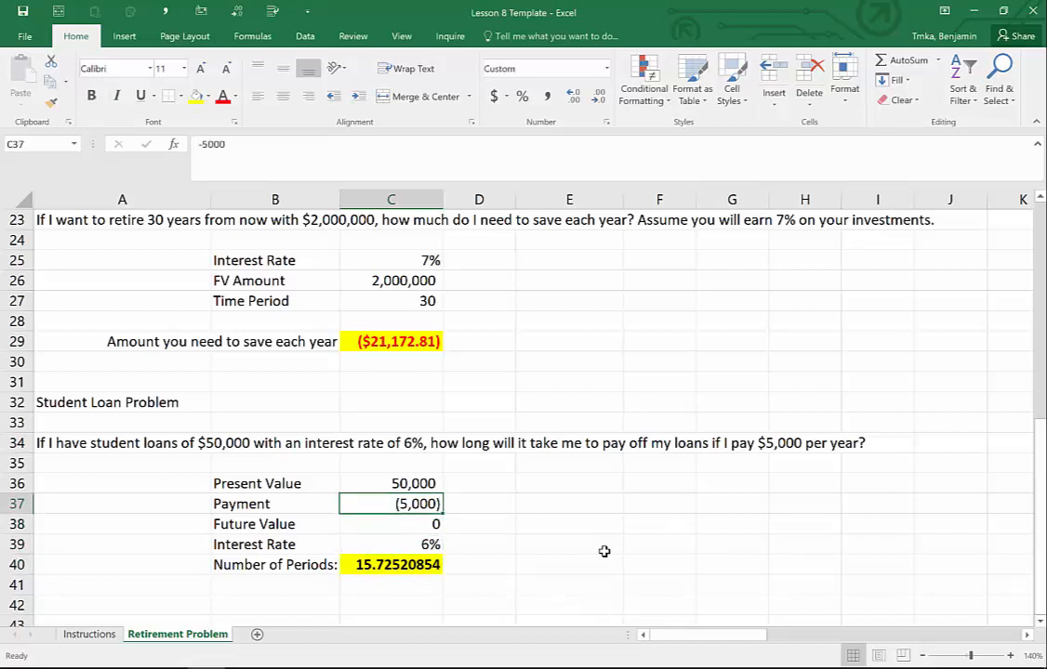
key(Down)
key(Down)
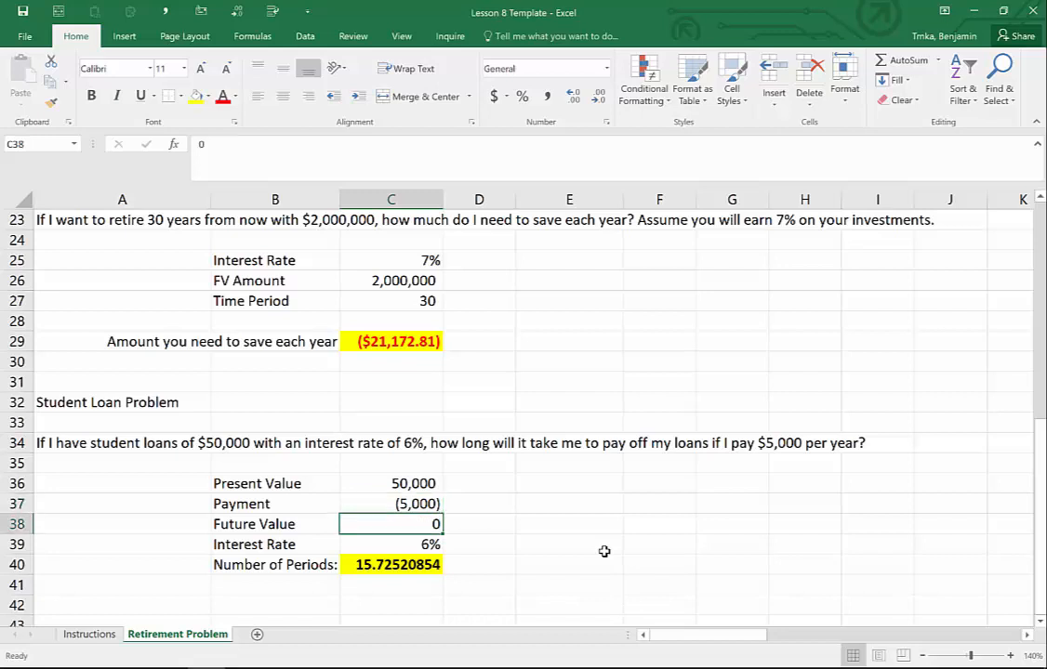
text(8)
key(Return)
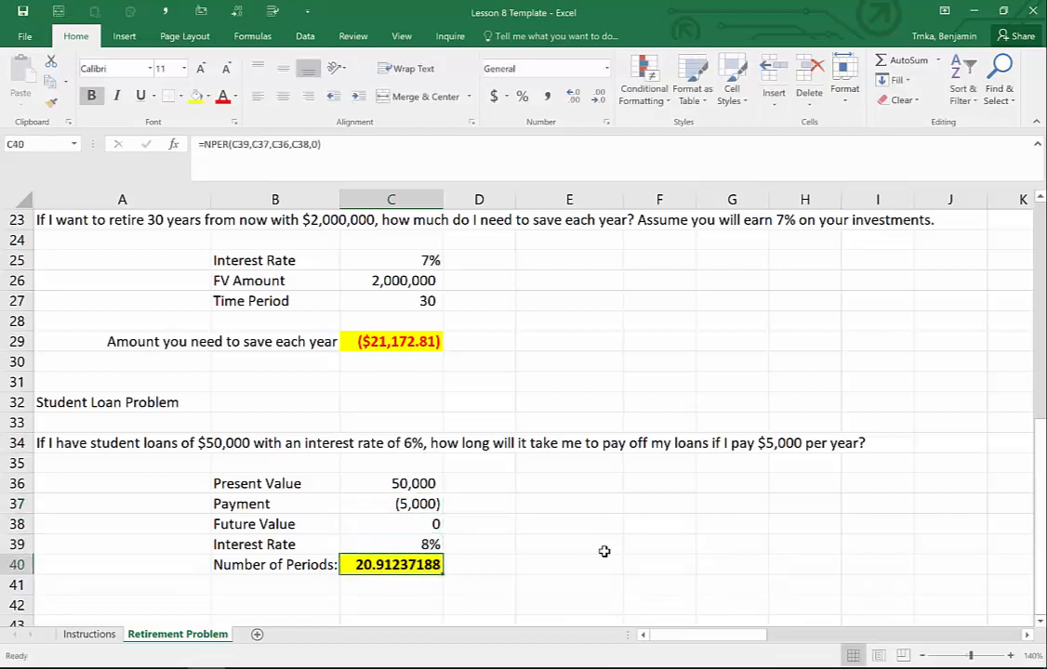
- Change the student loan's Payment in C37 to -7000
key(Up)
key(Up)
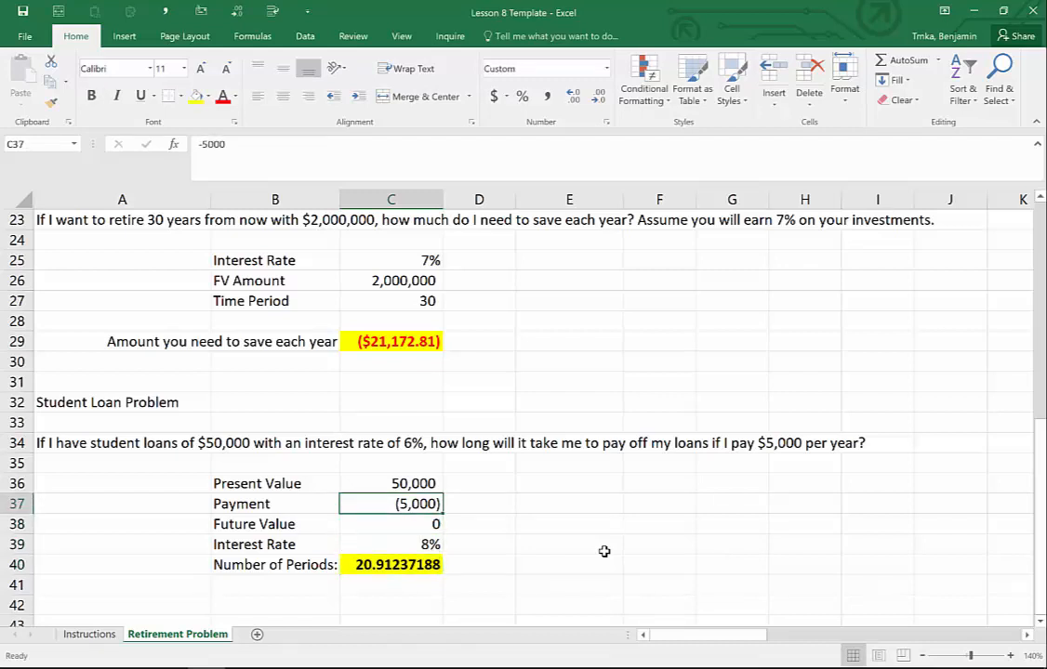
text(-7000)
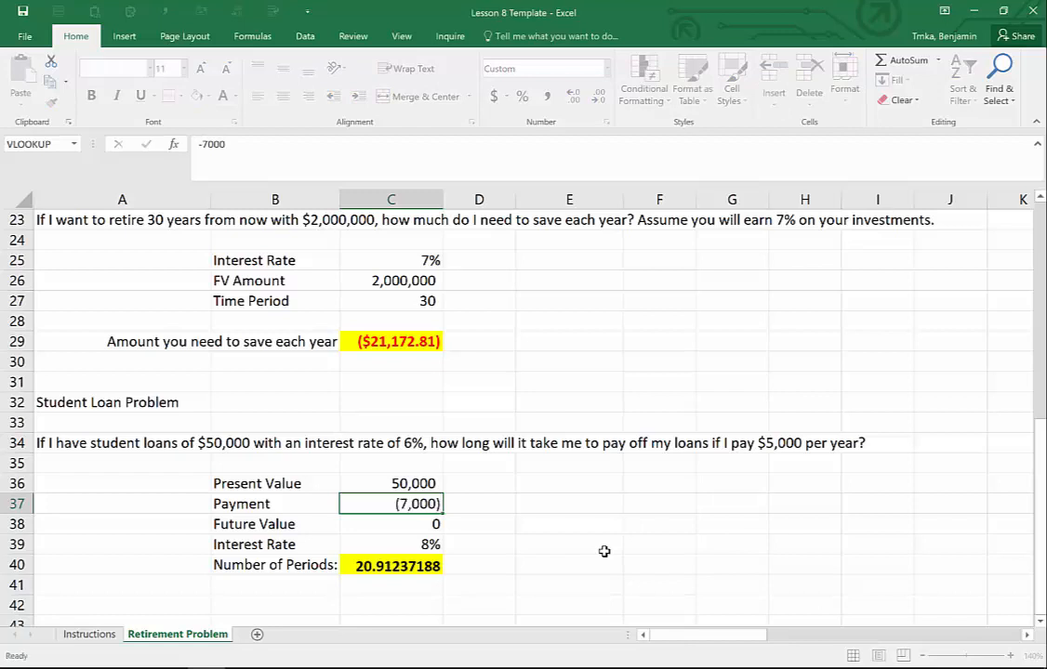
key(Return)
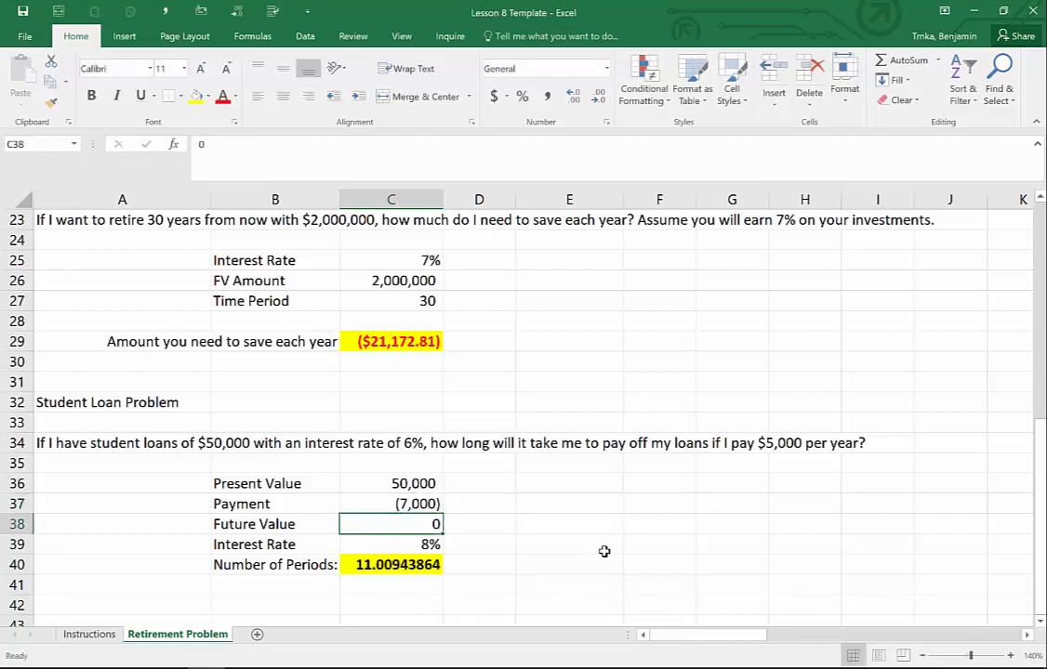
- Set the student loan's Interest Rate in C39 back to 6%
key(Down)
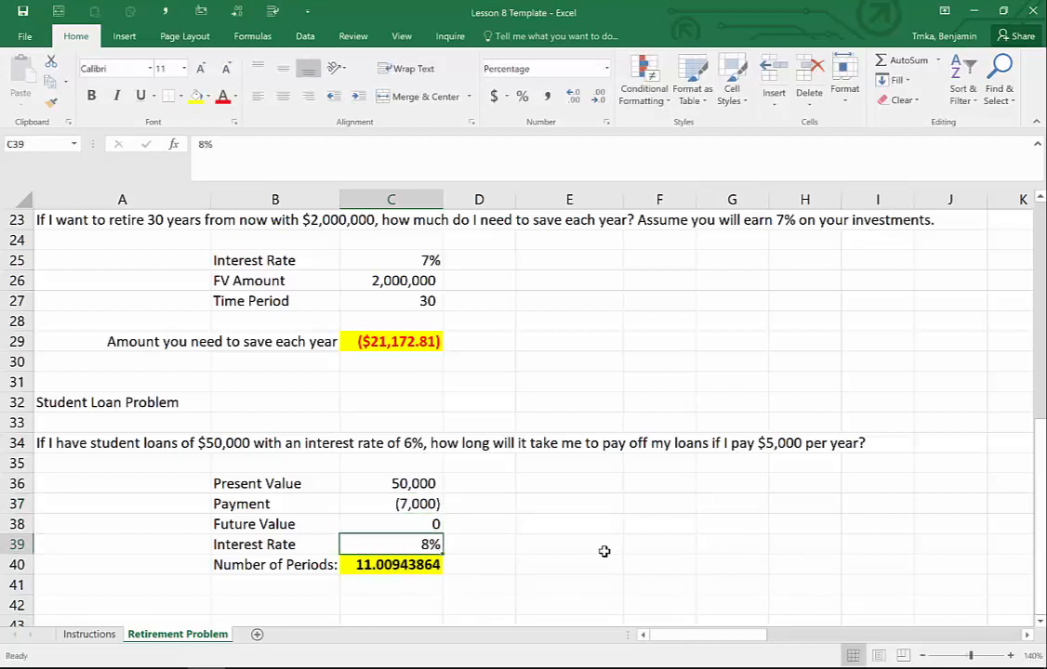
text(6)
key(Return)
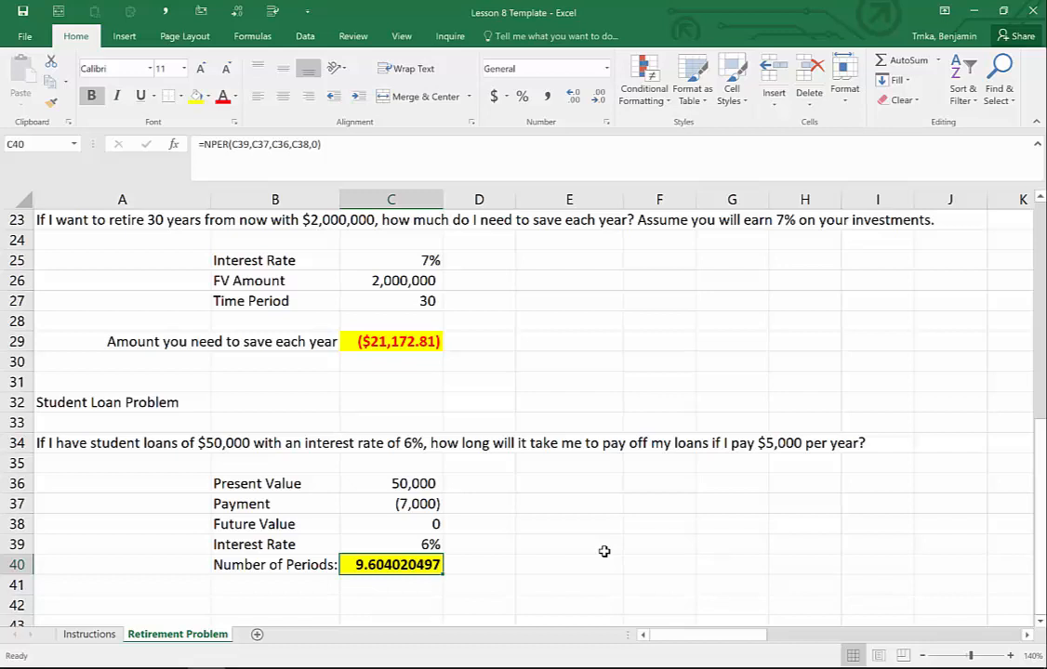
- Review the PC shortcuts on the Instructions sheet and open cell B9, the shortcut for editing the selected cell, for editing
click(107, 634)
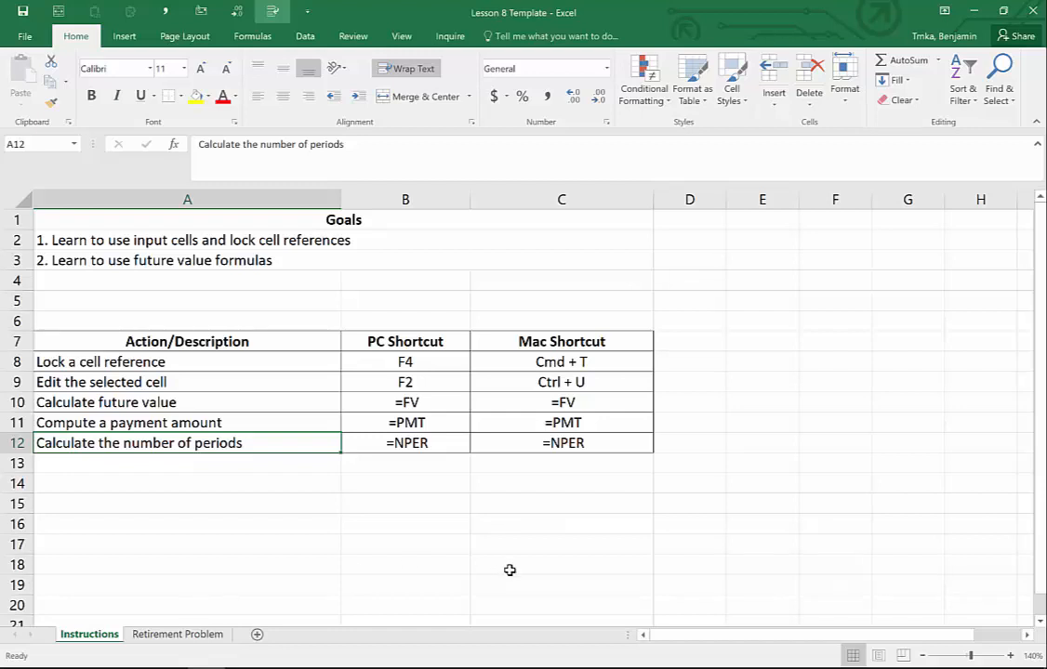
key(Right)
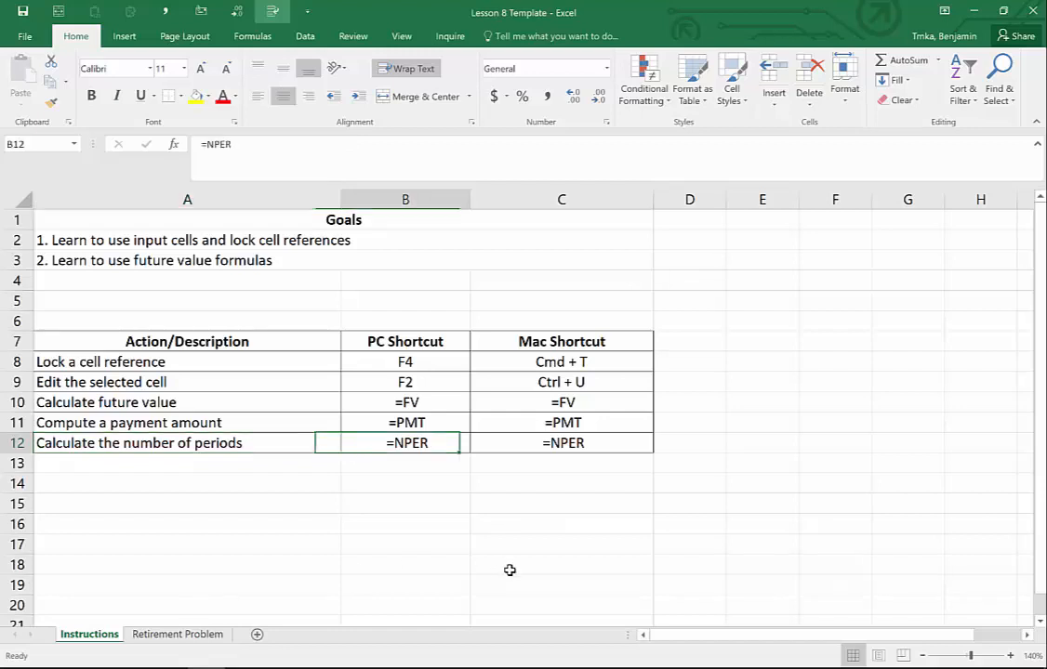
key(Up)
key(Up)
key(Up)
key(Up)
key(Down)
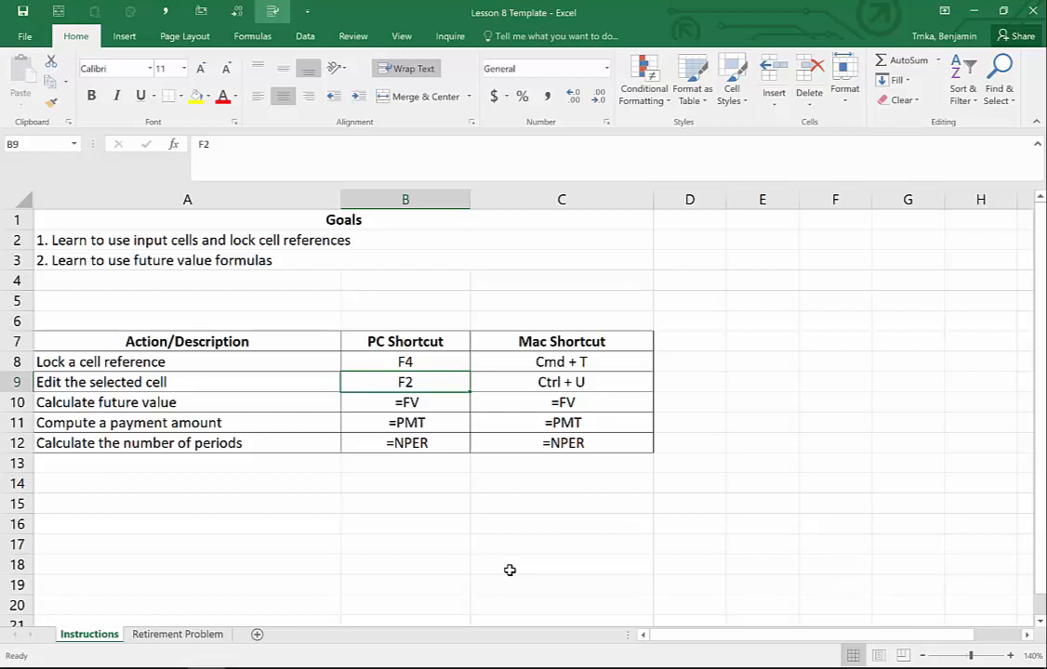
key(F2)
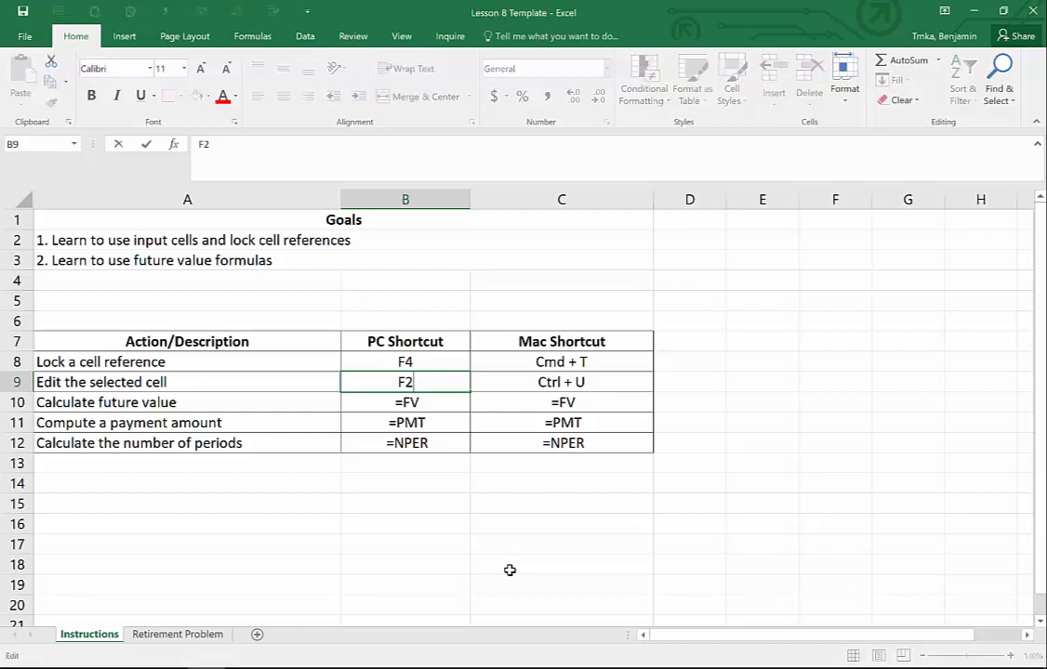